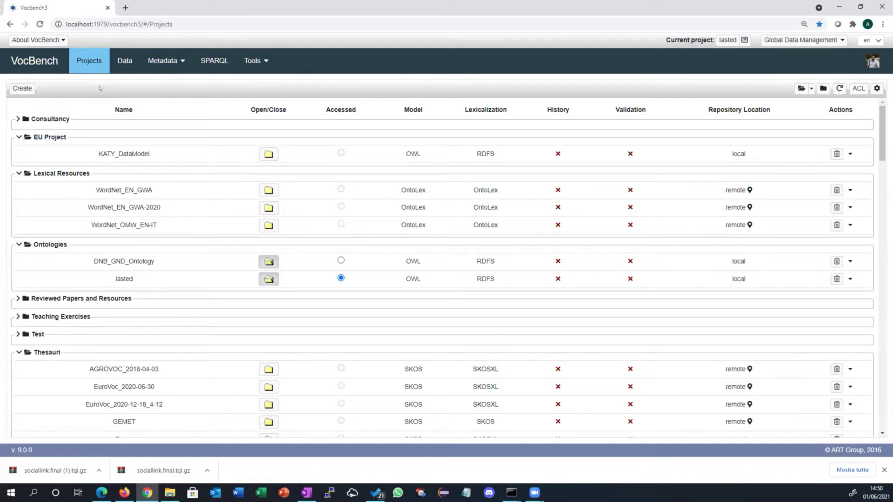
# - Open the form for creating a new project and review the available data preloading options
pyautogui.click(21, 89)
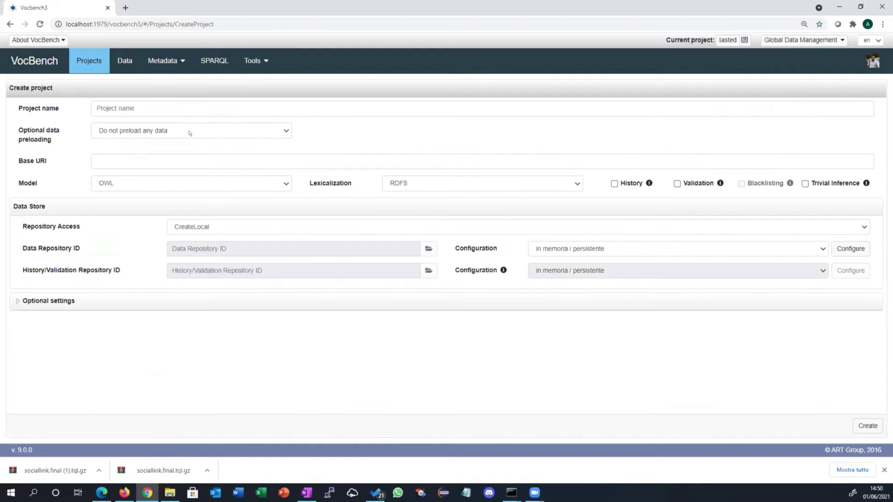
pyautogui.click(231, 133)
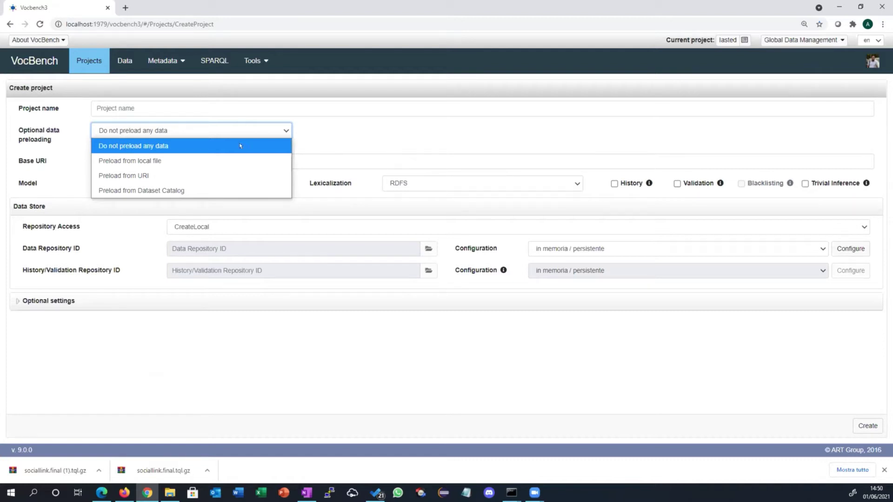
pyautogui.click(345, 153)
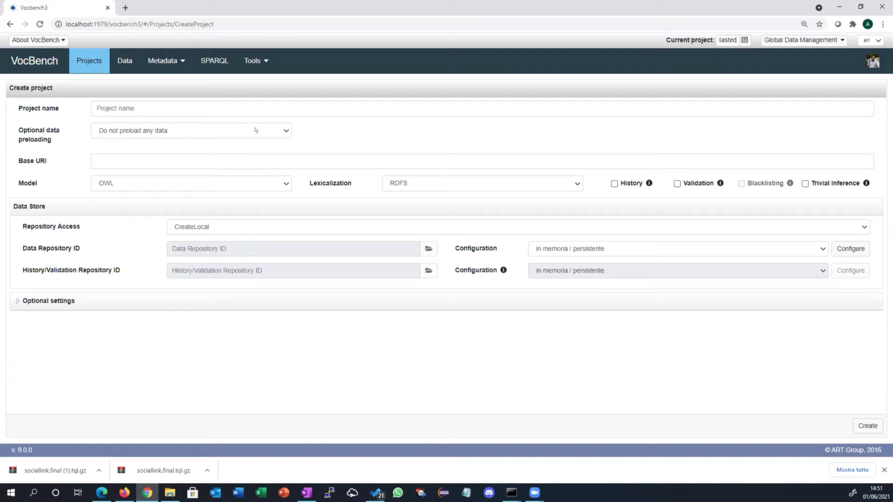
# - Open the current project's namespaces and imports and review the sources from which an ontology import can be added
pyautogui.click(182, 58)
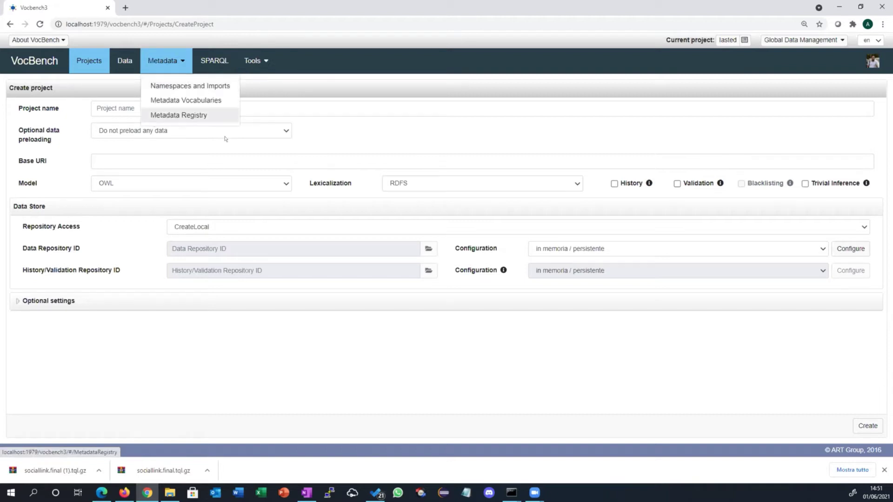
pyautogui.click(299, 127)
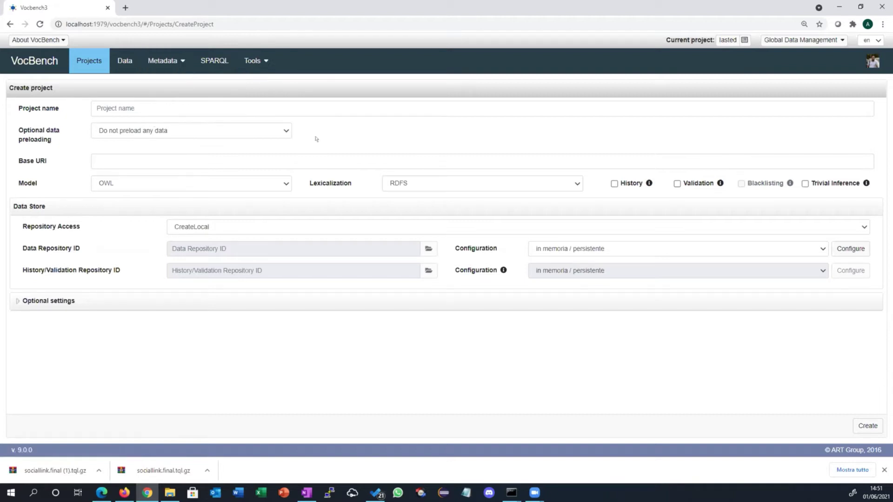
pyautogui.click(173, 64)
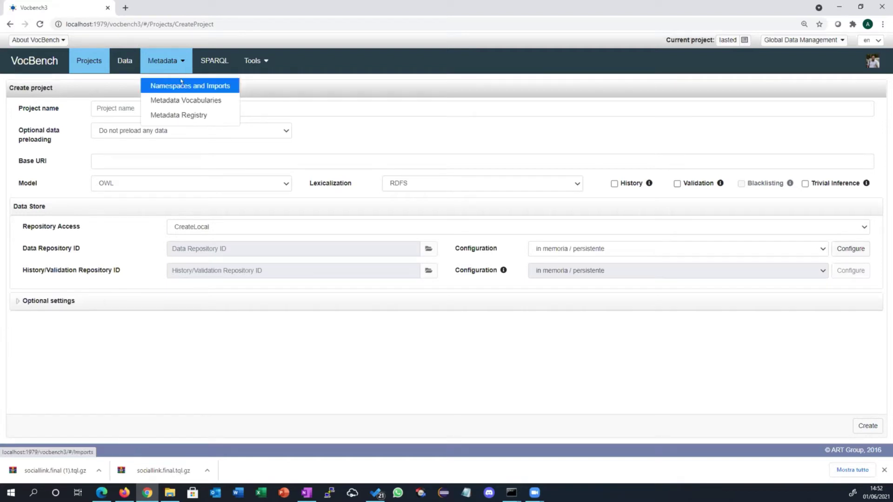
pyautogui.click(177, 84)
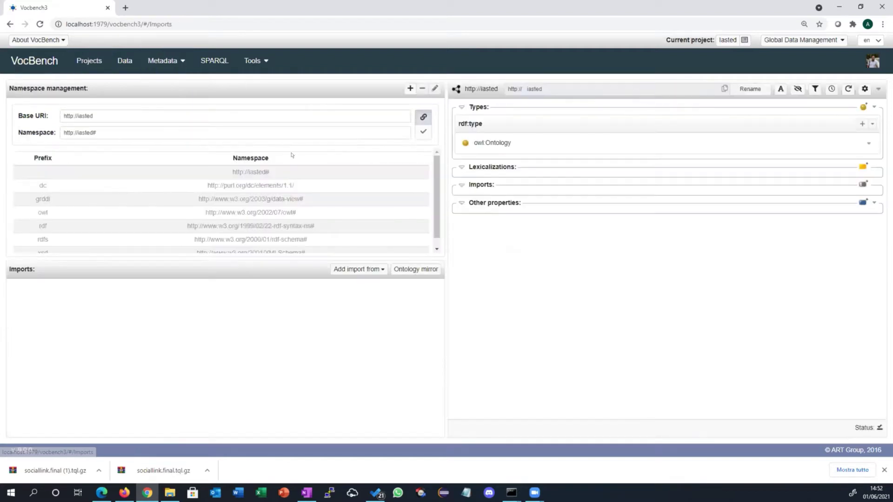
pyautogui.click(381, 269)
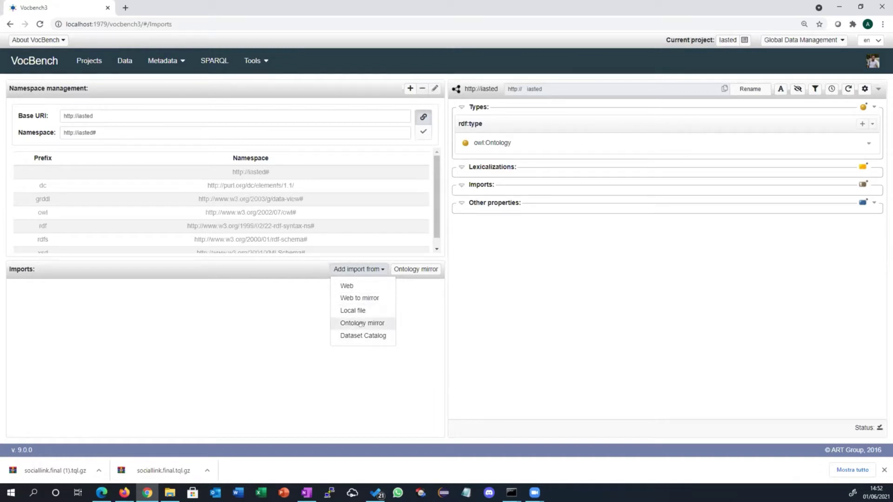
# - View the form for loading data into the current project, and return to its class tree
pyautogui.click(800, 40)
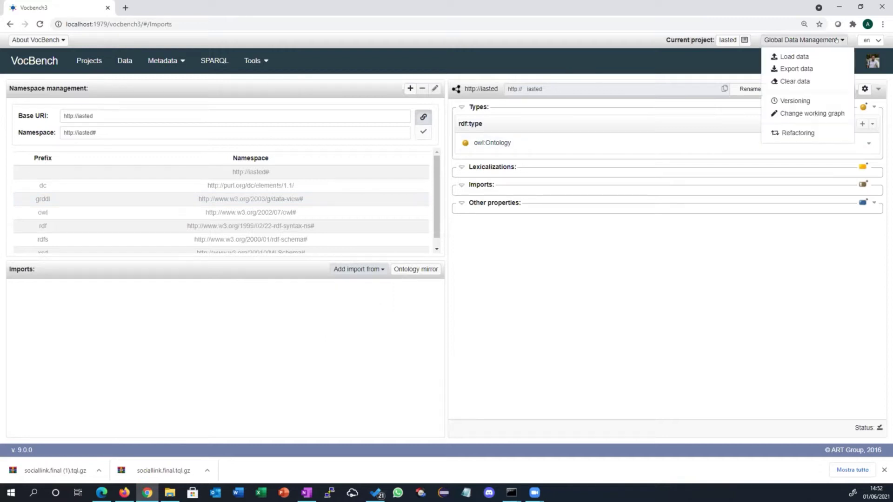
pyautogui.click(828, 55)
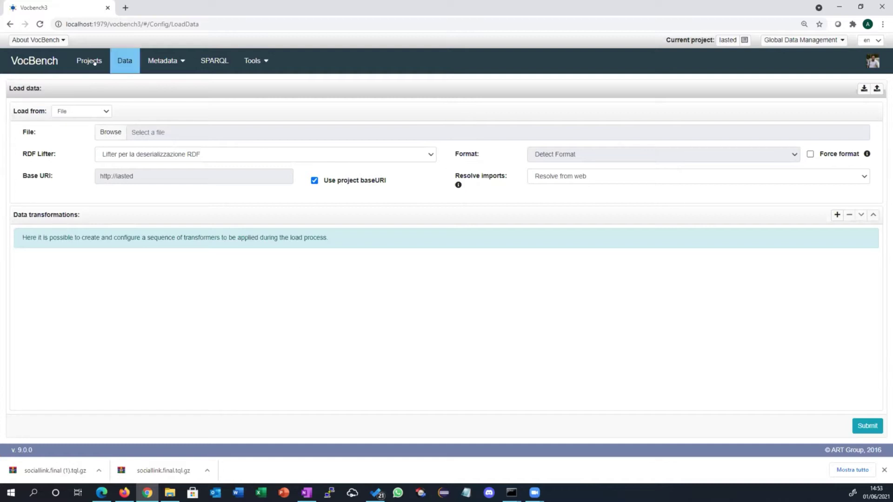
pyautogui.click(131, 62)
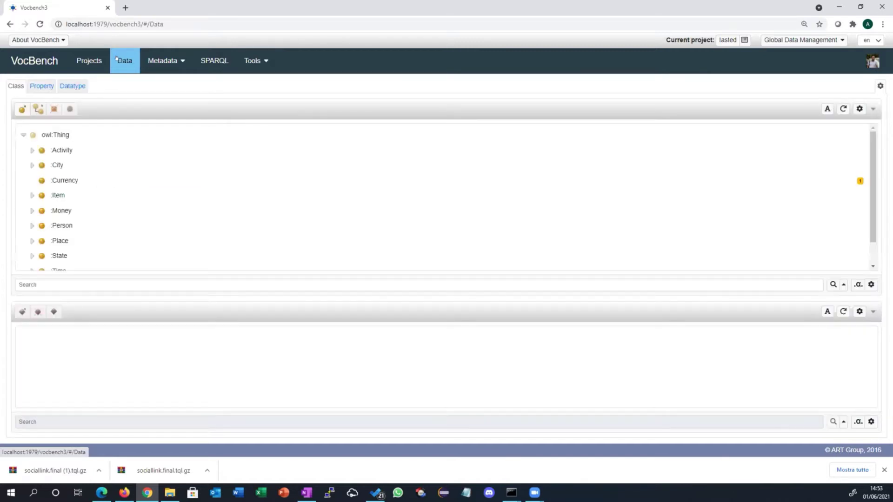
# - Start creating a new project from the project list and enter TEMP_ as the beginning of its name
pyautogui.click(101, 62)
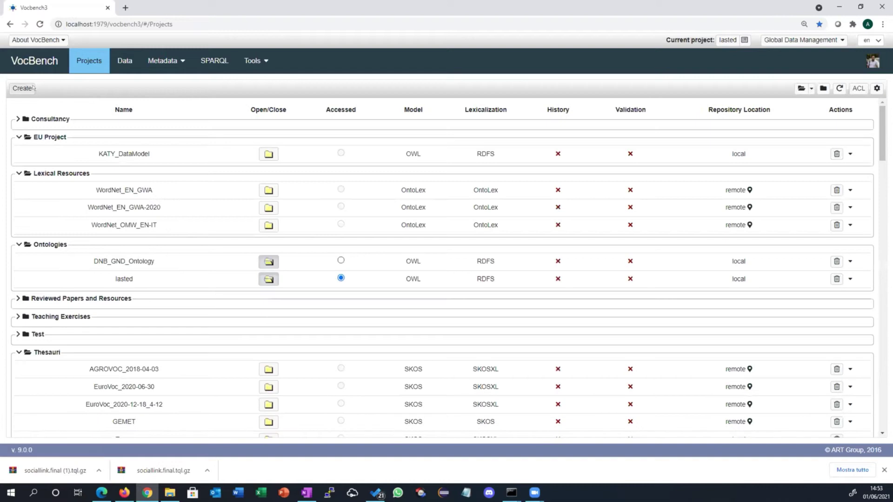
pyautogui.click(24, 89)
pyautogui.click(163, 110)
pyautogui.write('DEMO')
pyautogui.press('BackSpace')
pyautogui.press('BackSpace')
pyautogui.press('BackSpace')
pyautogui.press('BackSpace')
pyautogui.write('TEMP_')
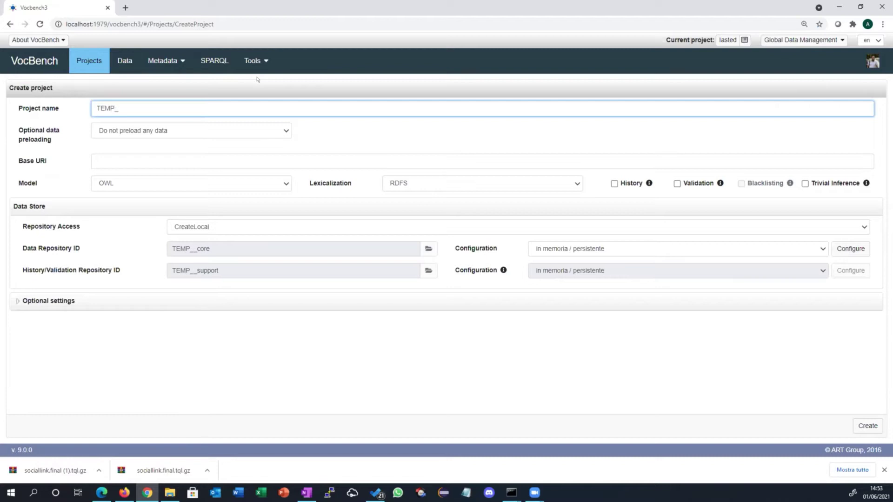
# - Complete the project name as TEMP_VoaF
pyautogui.write('Vo')
pyautogui.write('sdfdasfgdfgasdfgsadf')
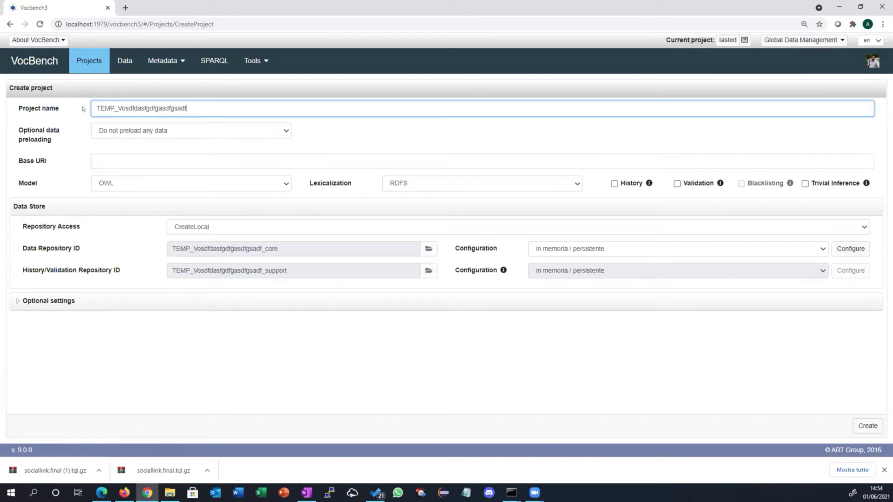
pyautogui.hotkey('shift', 'Home')
pyautogui.press('End')
pyautogui.hotkey('shift', 'Home')
pyautogui.hotkey('shift', 'Right')
pyautogui.hotkey('shift', 'Right')
pyautogui.hotkey('shift', 'Right')
pyautogui.hotkey('shift', 'Right')
pyautogui.hotkey('shift', 'Right')
pyautogui.hotkey('shift', 'Right')
pyautogui.hotkey('shift', 'Right')
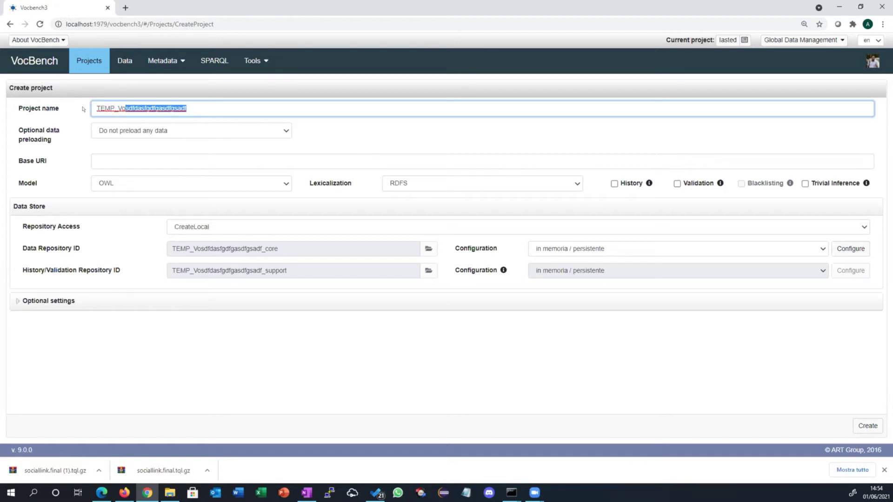
pyautogui.write('aF')
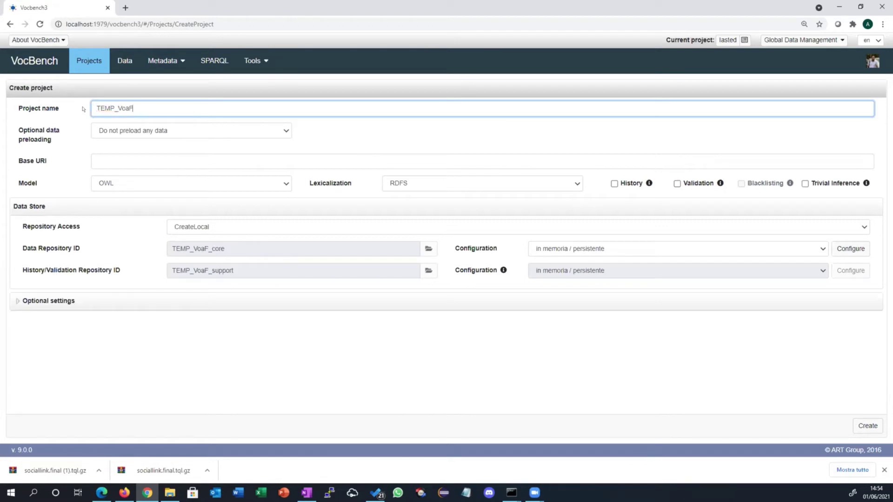
# - Set data preloading to Preload from Dataset Catalog and choose Linked Open Vocabularies (LOV) as the catalog
pyautogui.click(160, 132)
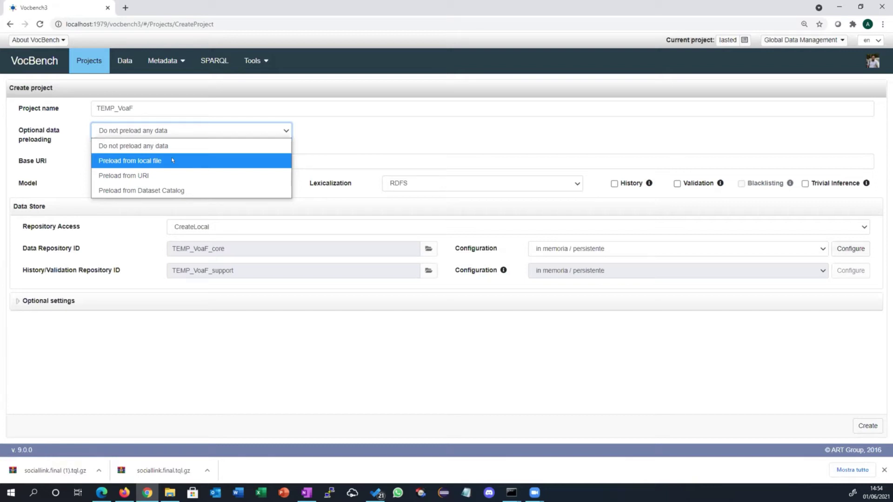
pyautogui.click(190, 186)
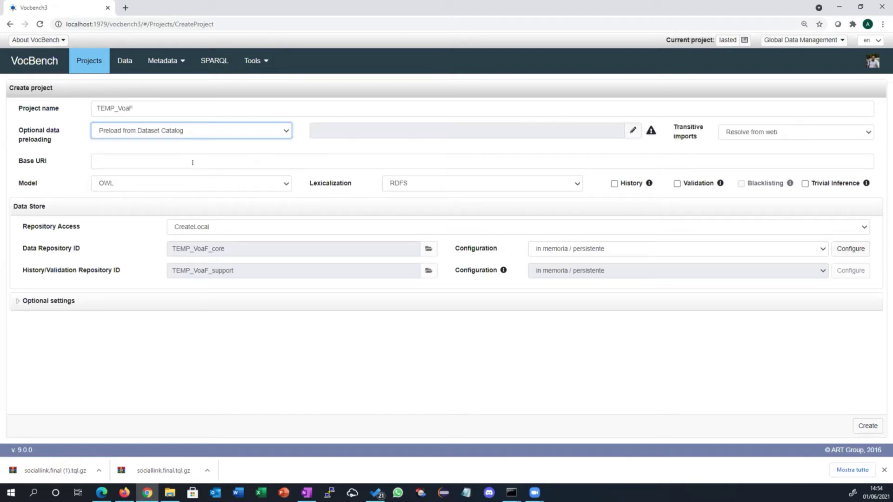
pyautogui.click(631, 130)
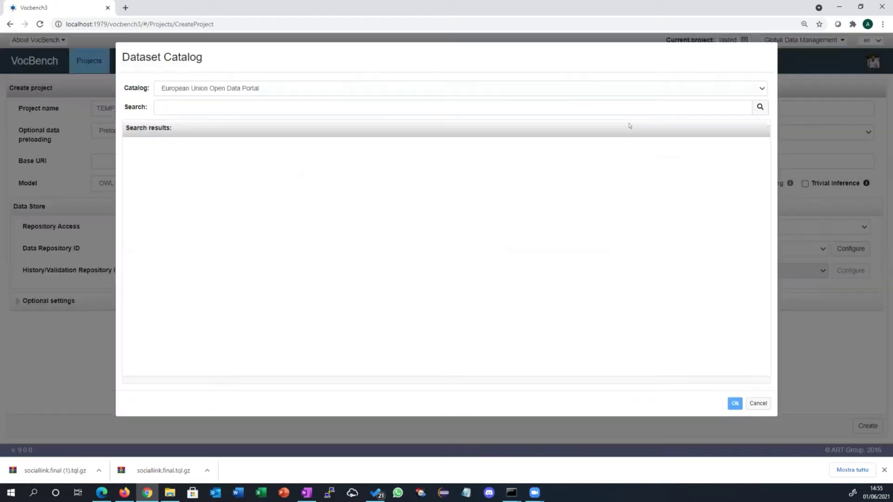
pyautogui.click(240, 88)
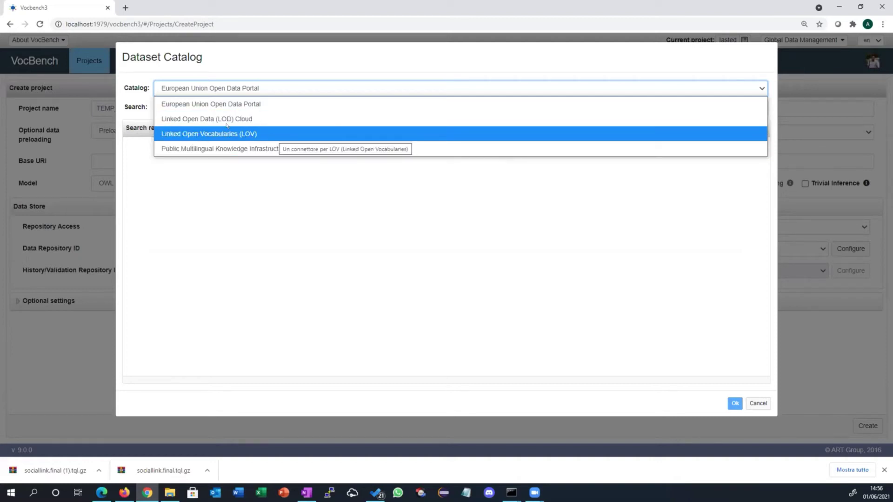
pyautogui.click(262, 133)
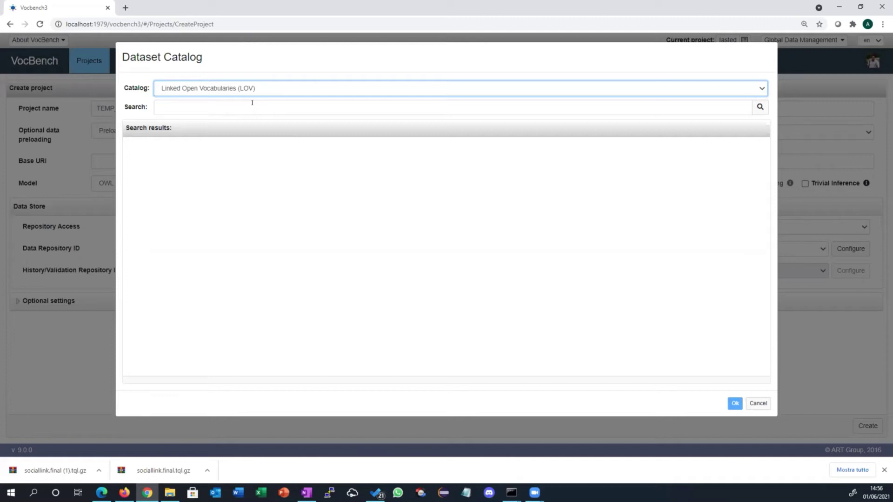
# - Search the catalog for voaf and examine the description of the Vocabulary of a Friend dataset
pyautogui.click(252, 103)
pyautogui.write('voaf')
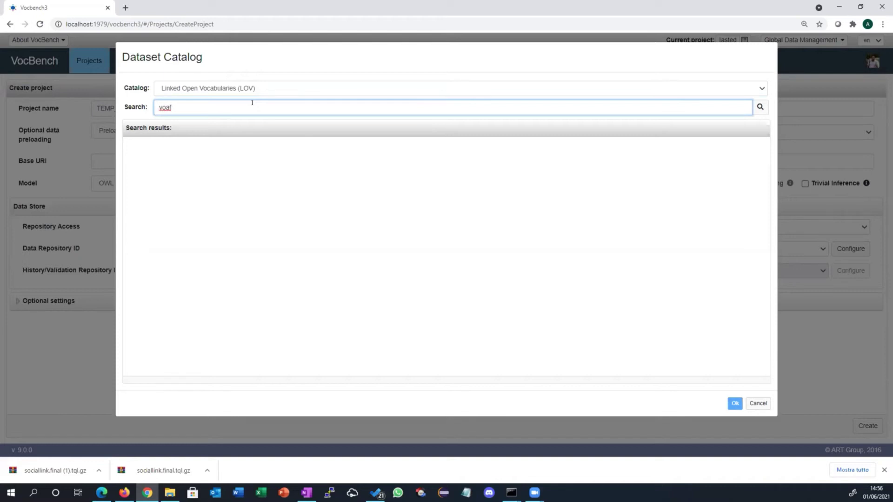
pyautogui.press('Return')
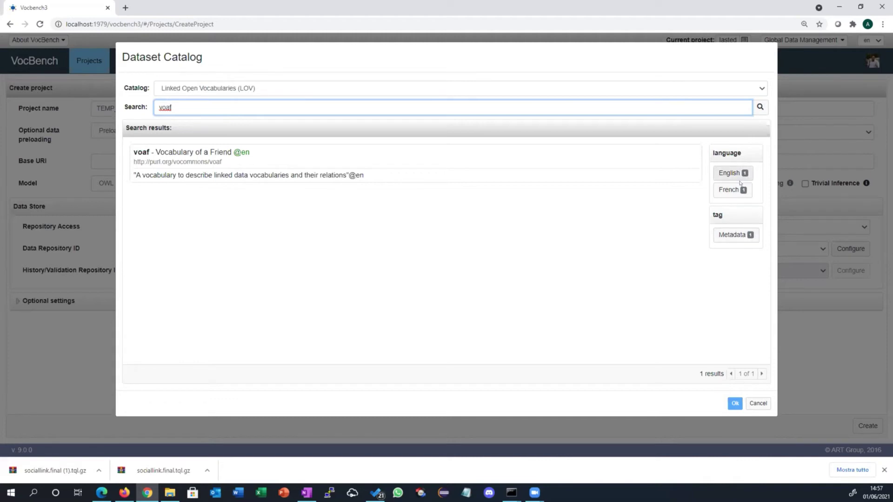
pyautogui.click(182, 168)
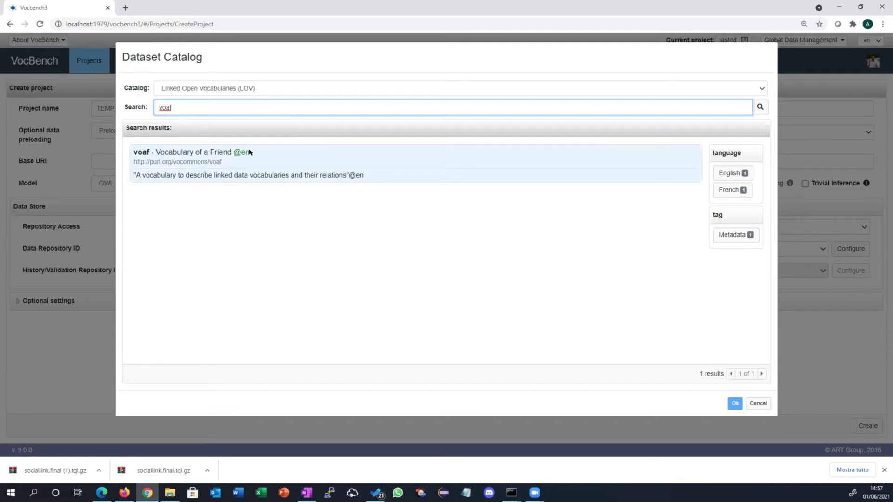
pyautogui.moveTo(222, 163); pyautogui.dragTo(130, 161)
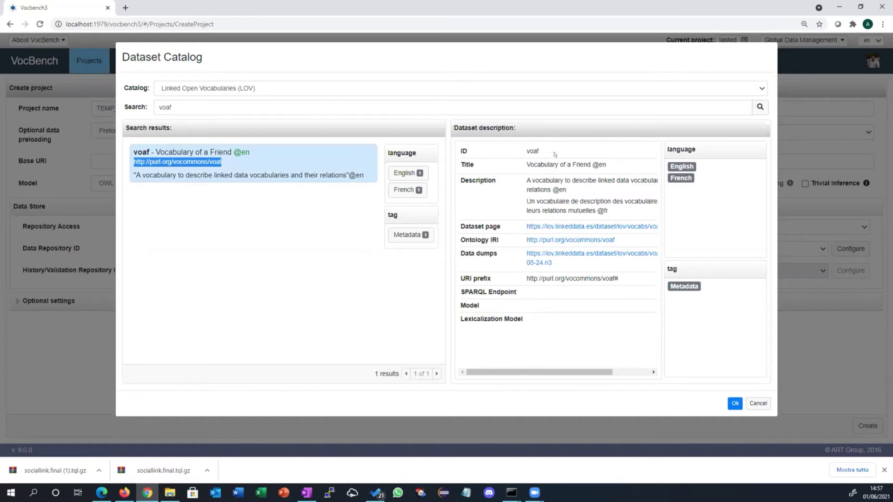
pyautogui.click(280, 161)
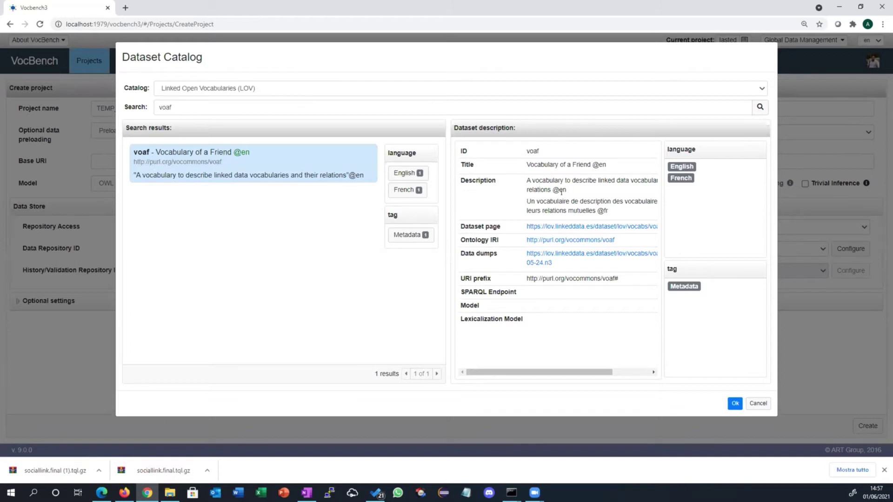
# - Search the catalog for people and look through the listed vocabularies
pyautogui.moveTo(197, 113); pyautogui.dragTo(99, 100)
pyautogui.write('people')
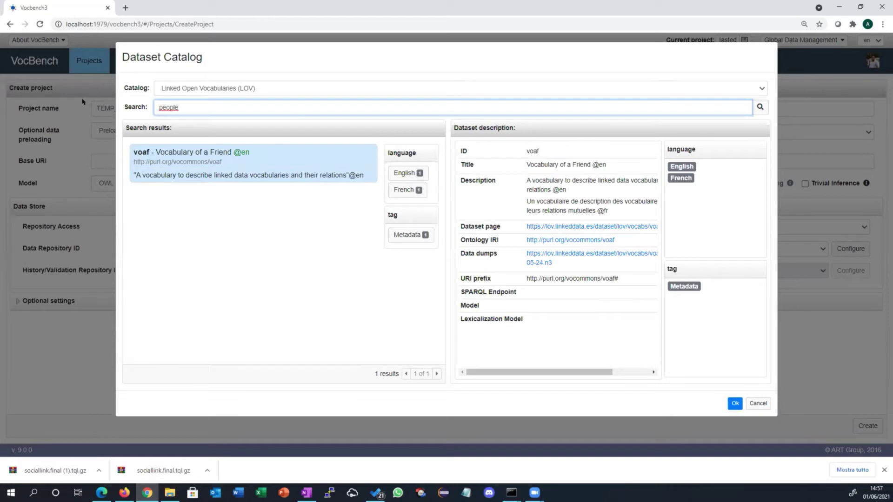
pyautogui.press('Return')
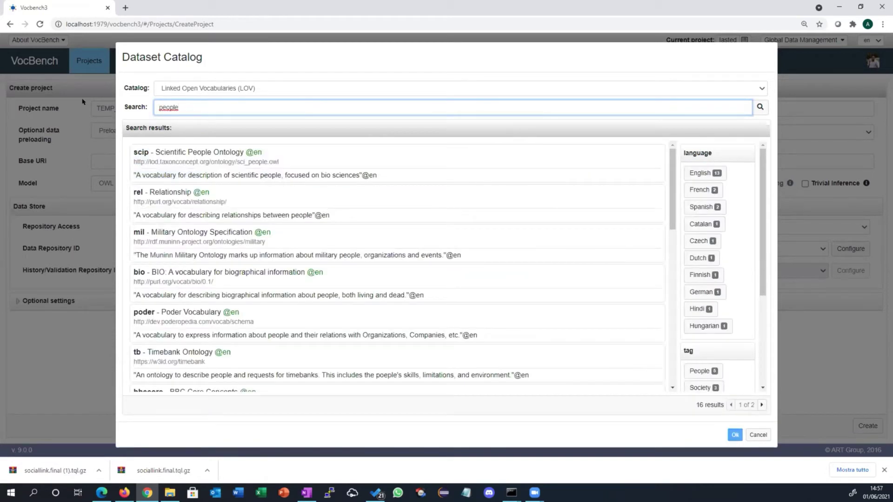
pyautogui.scroll(-10, 421, 261)
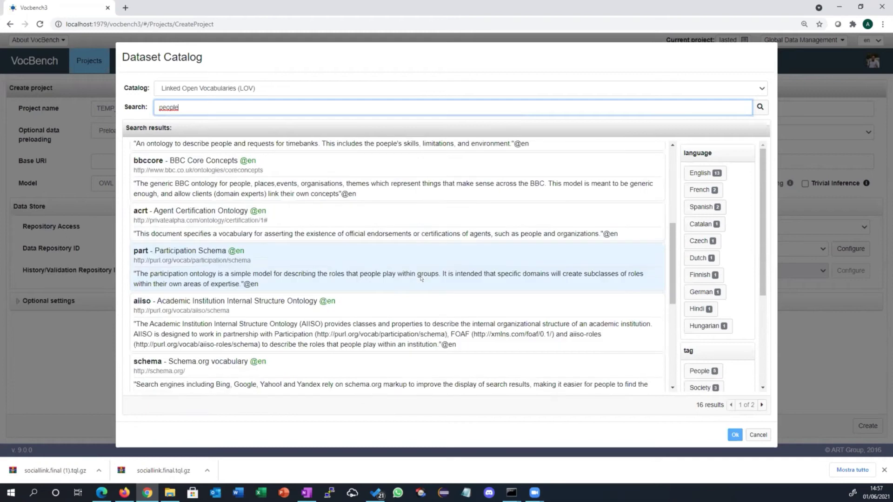
pyautogui.scroll(10, 425, 274)
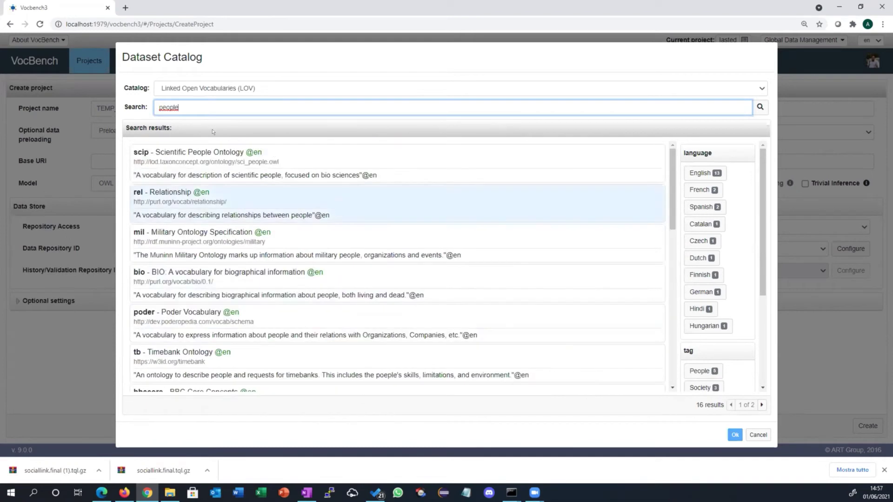
# - Search the catalog for voaf again and choose Vocabulary of a Friend as the dataset to preload
pyautogui.hotkey('ctrl', 'a')
pyautogui.write('voaf')
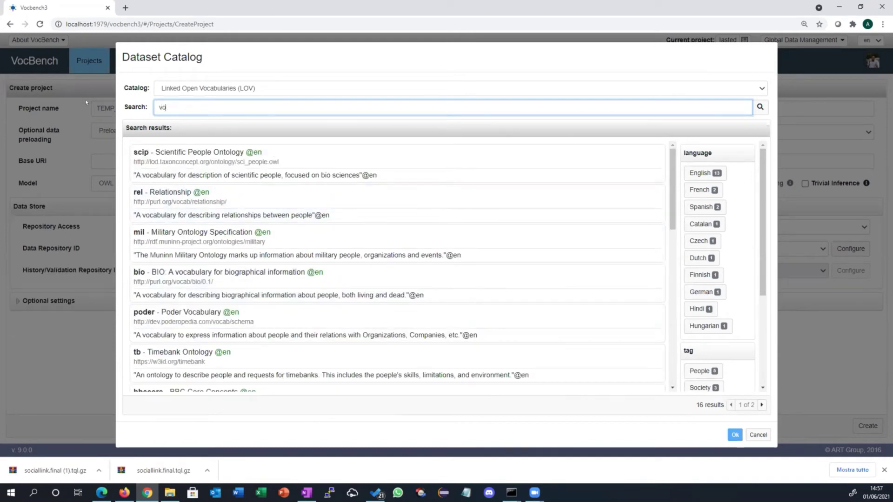
pyautogui.press('Return')
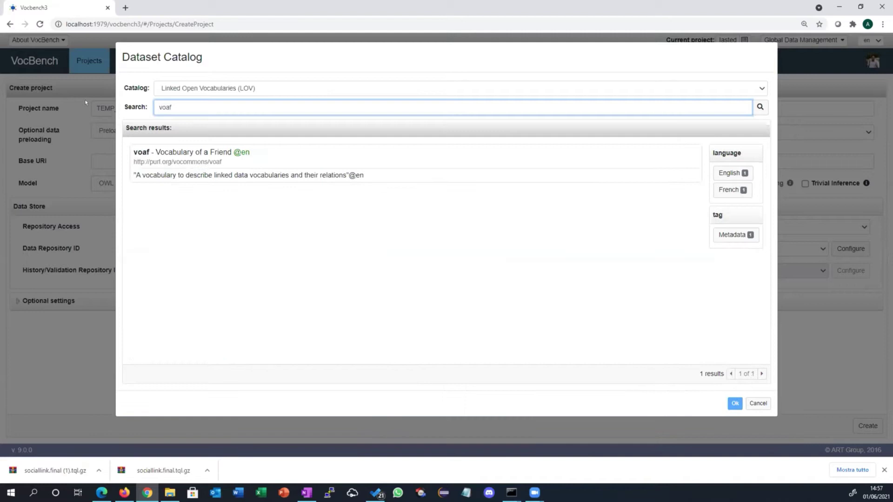
pyautogui.click(344, 166)
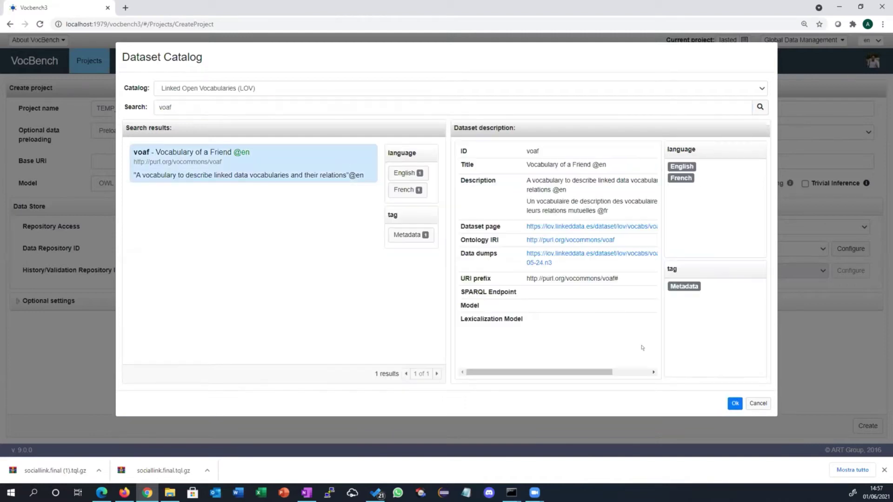
pyautogui.click(733, 403)
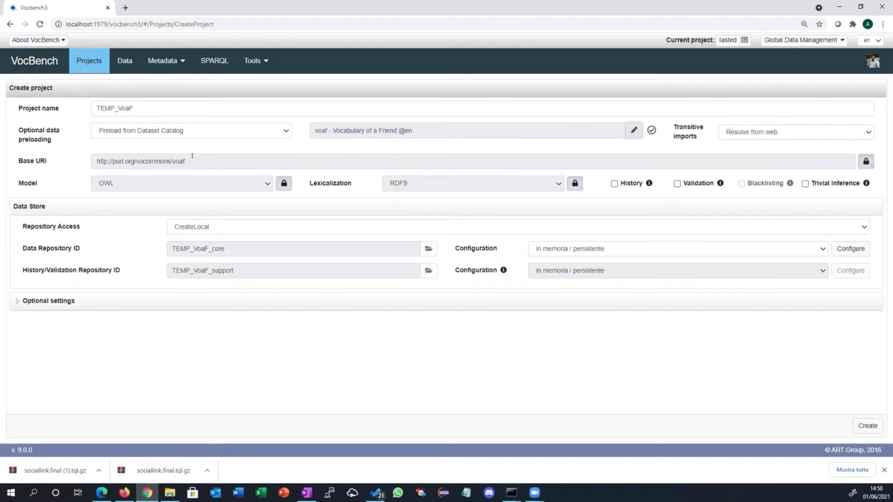
pyautogui.click(33, 158)
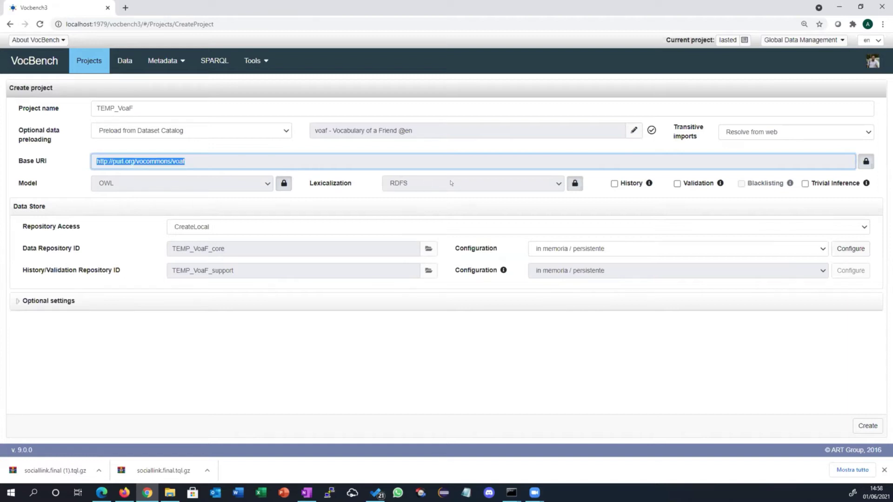
# - Create the TEMP_VoaF project and make the existing VoaF project the current one
pyautogui.click(878, 423)
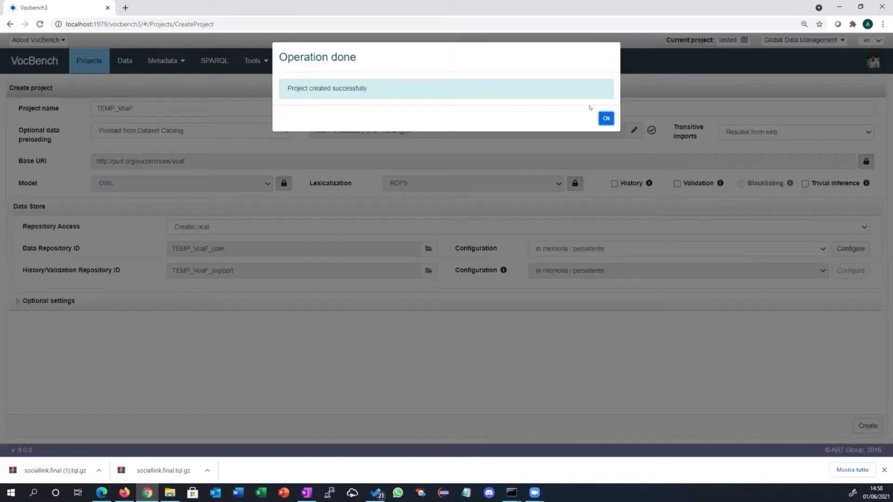
pyautogui.click(606, 118)
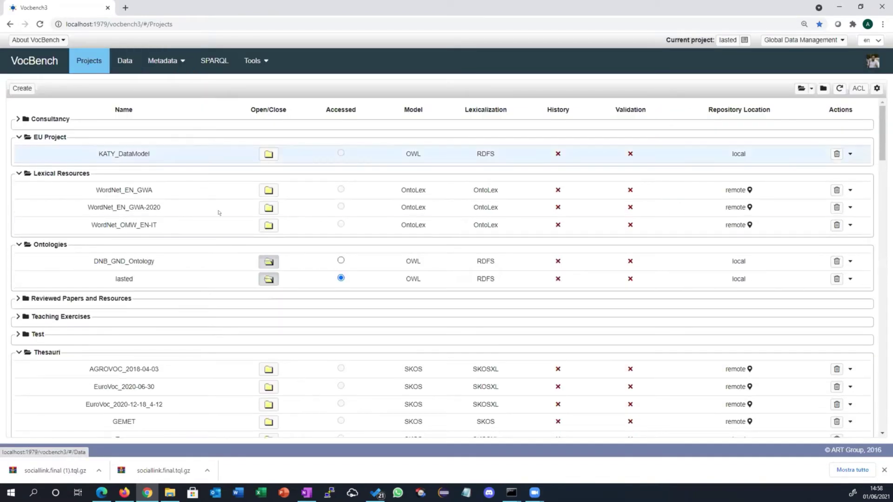
pyautogui.scroll(-15, 328, 265)
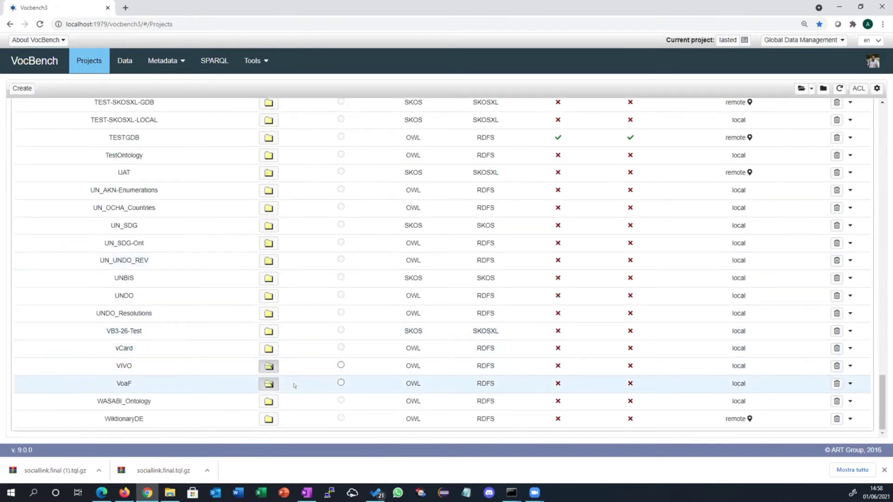
pyautogui.click(341, 383)
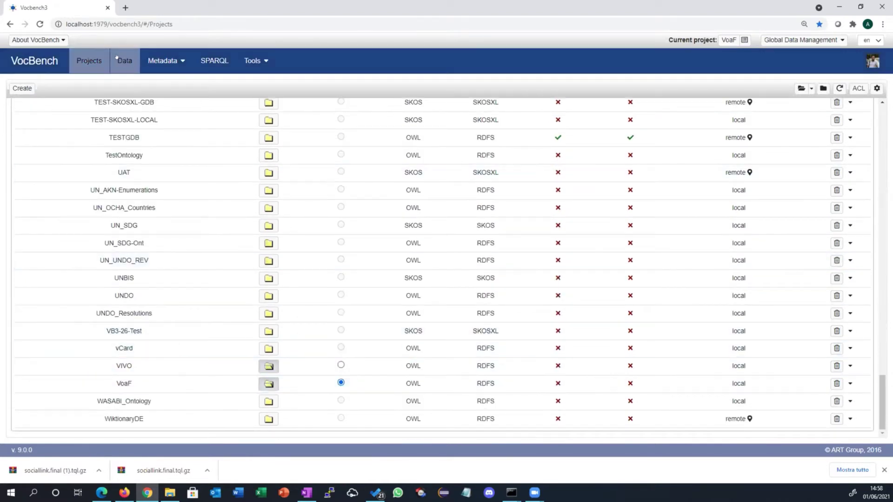
# - Examine the definitions of the Vocabulary, DatasetOccurrences and VocabularySpace classes in the VoaF data
pyautogui.click(67, 165)
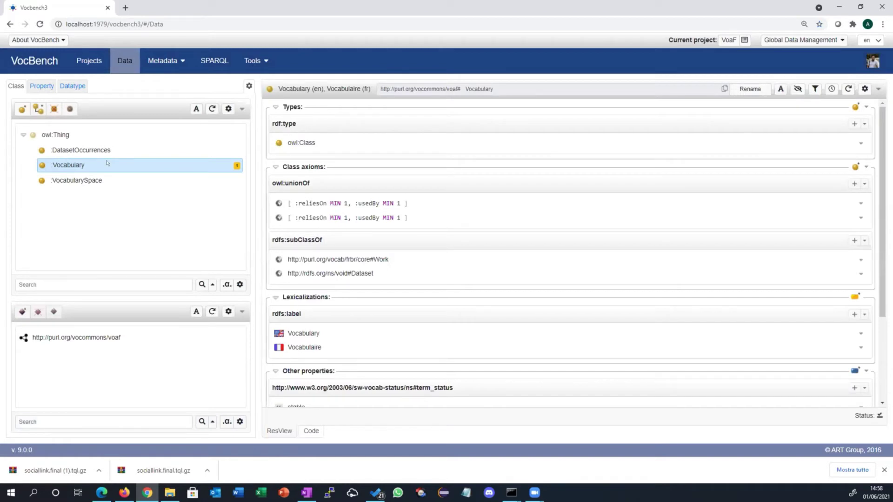
pyautogui.click(114, 153)
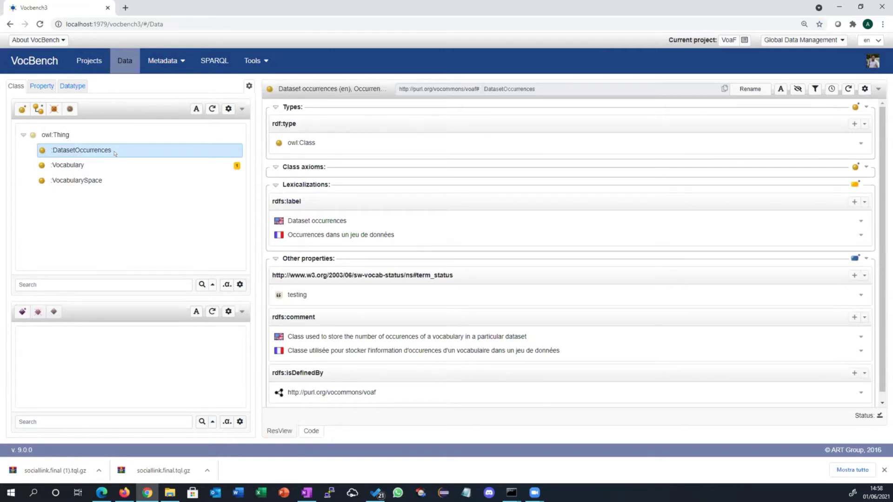
pyautogui.click(102, 181)
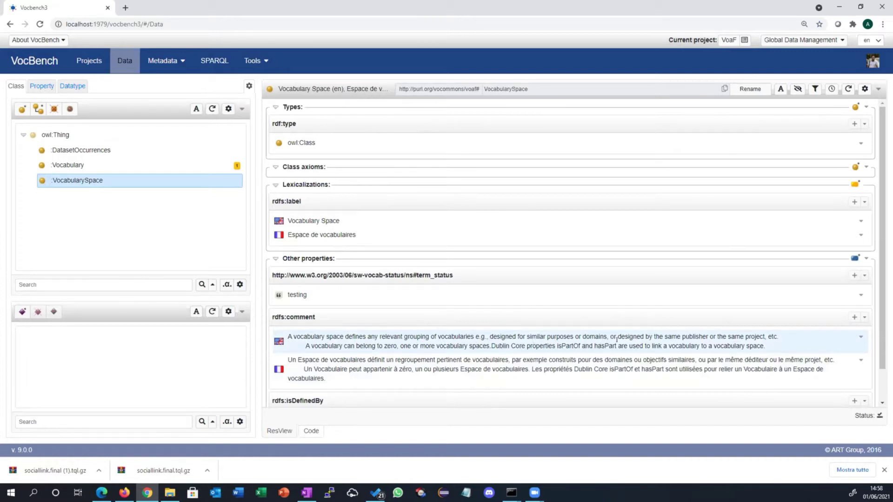
pyautogui.click(69, 166)
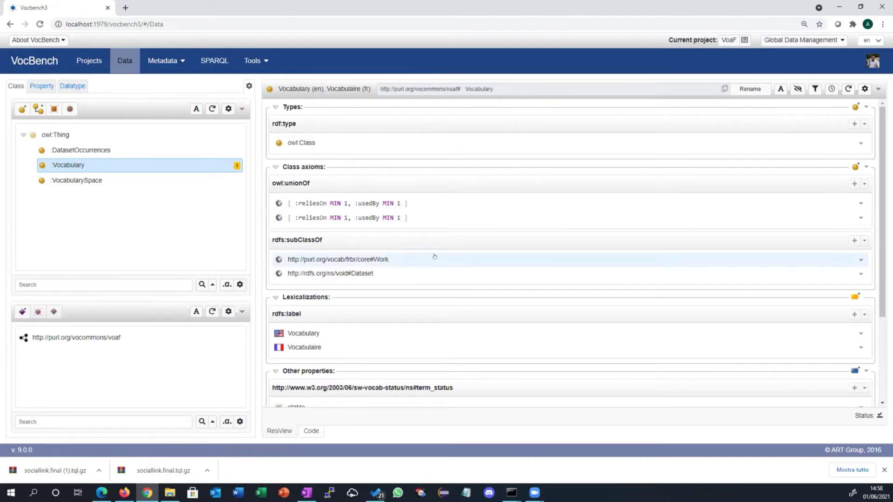
pyautogui.scroll(-2, 435, 256)
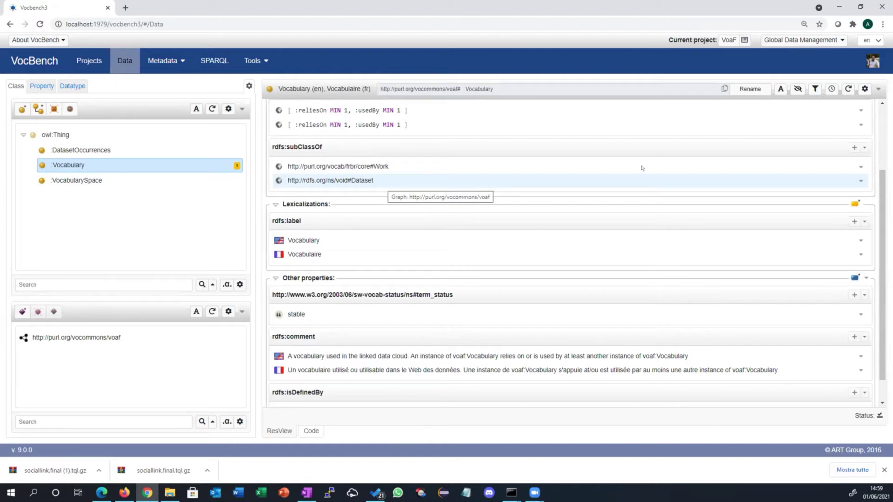
# - Look through the VoaF properties and inspect the details of classNumber, dataset and exampleDataset
pyautogui.click(42, 86)
pyautogui.scroll(-6, 123, 200)
pyautogui.scroll(6, 123, 191)
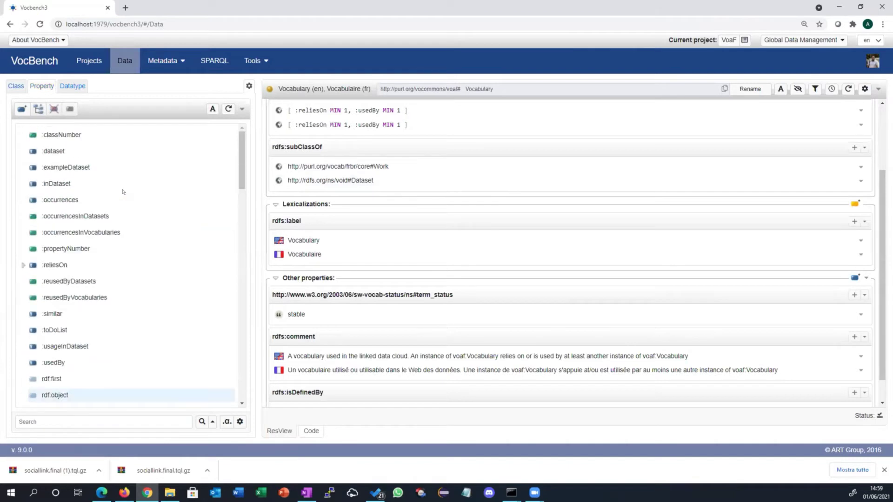
pyautogui.click(71, 134)
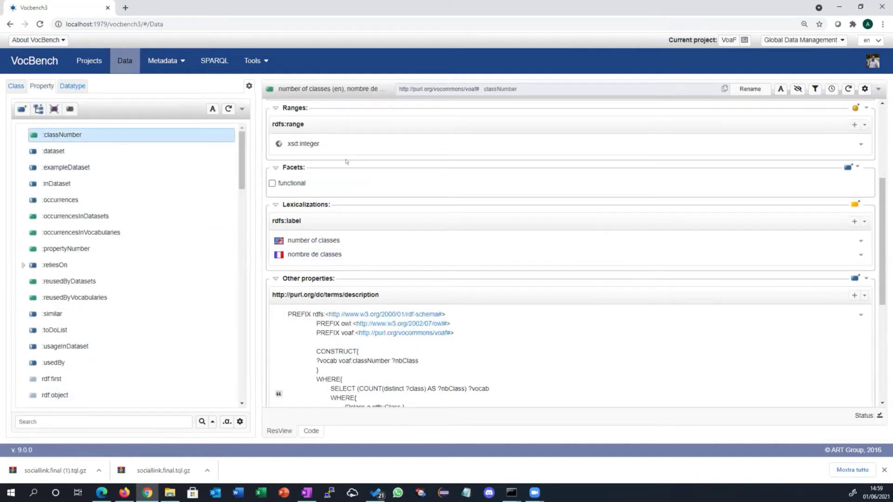
pyautogui.click(120, 152)
pyautogui.click(145, 168)
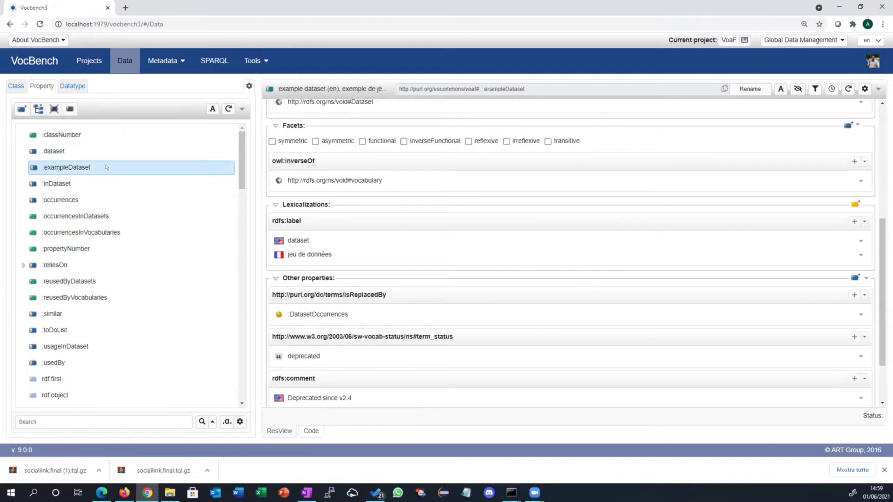
pyautogui.click(89, 151)
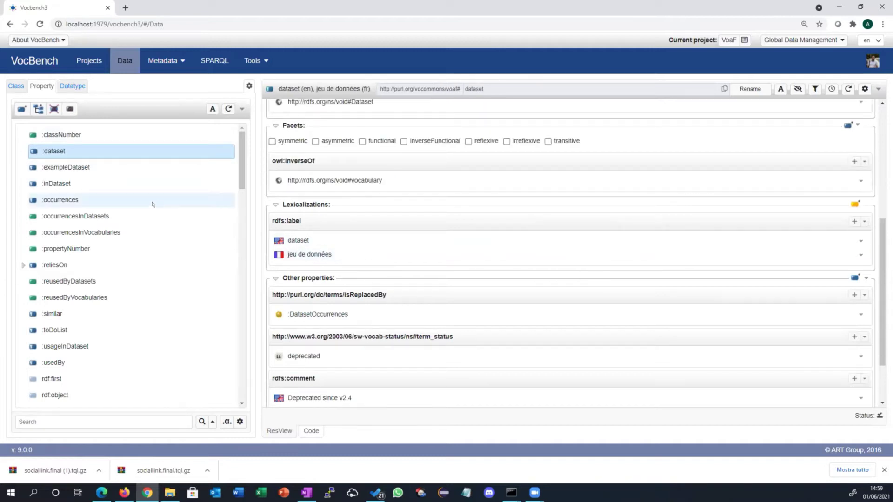
# - Inspect the details of the occurrencesInDatasets, usageInDataset and usedBy properties
pyautogui.click(93, 217)
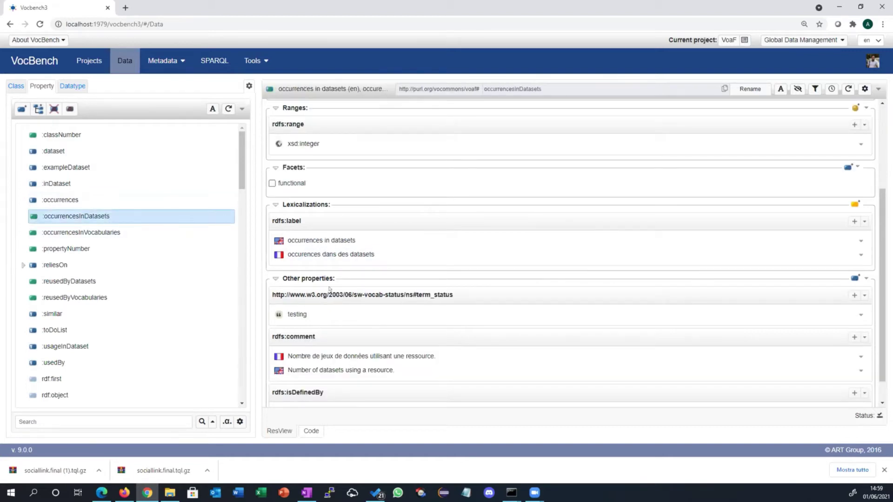
pyautogui.scroll(-1, 101, 287)
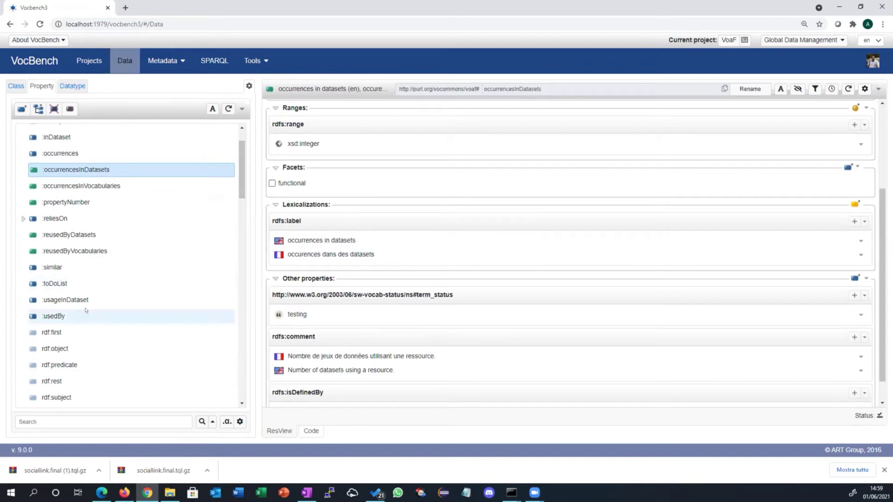
pyautogui.click(131, 298)
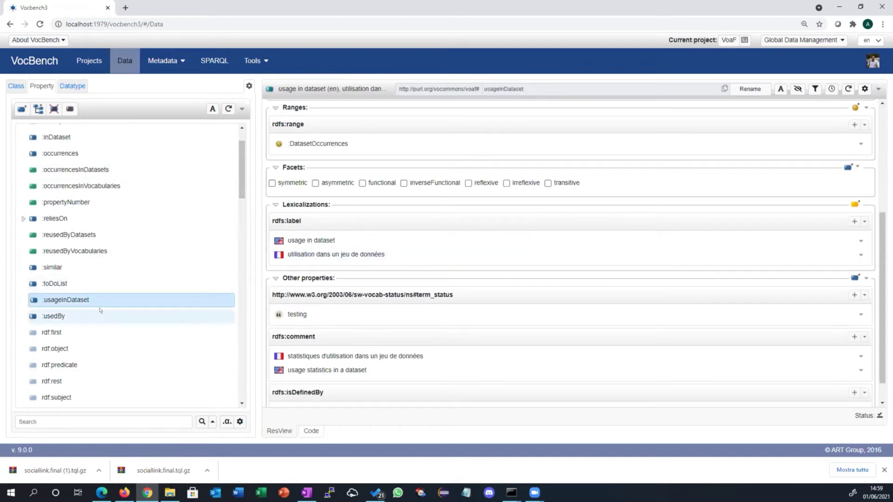
pyautogui.click(128, 316)
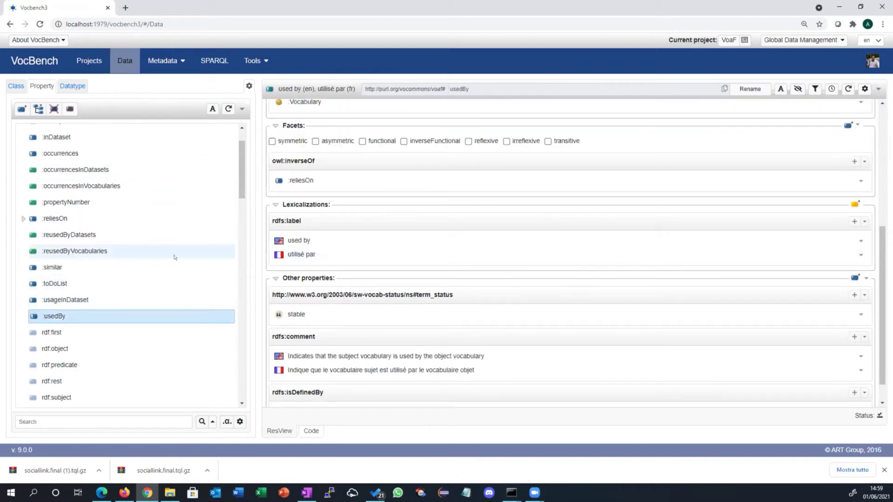
pyautogui.scroll(1, 174, 257)
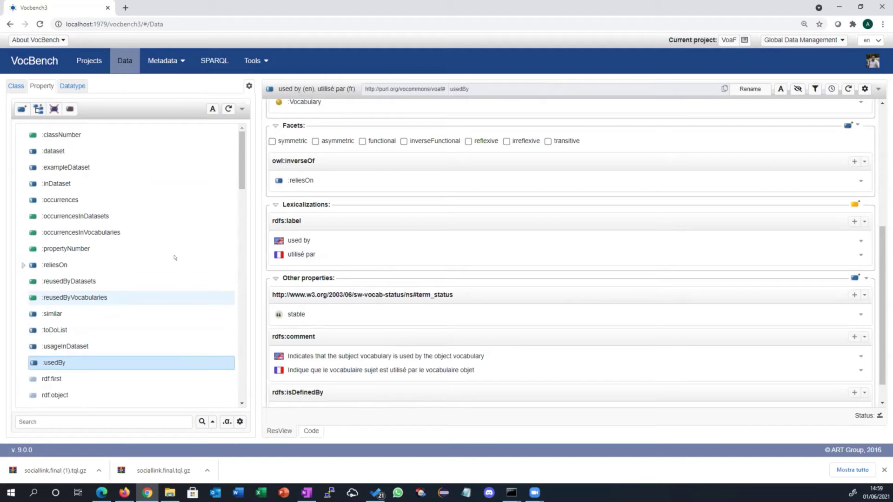
# - Read the SPARQL query in the description of the propertyNumber property
pyautogui.click(119, 250)
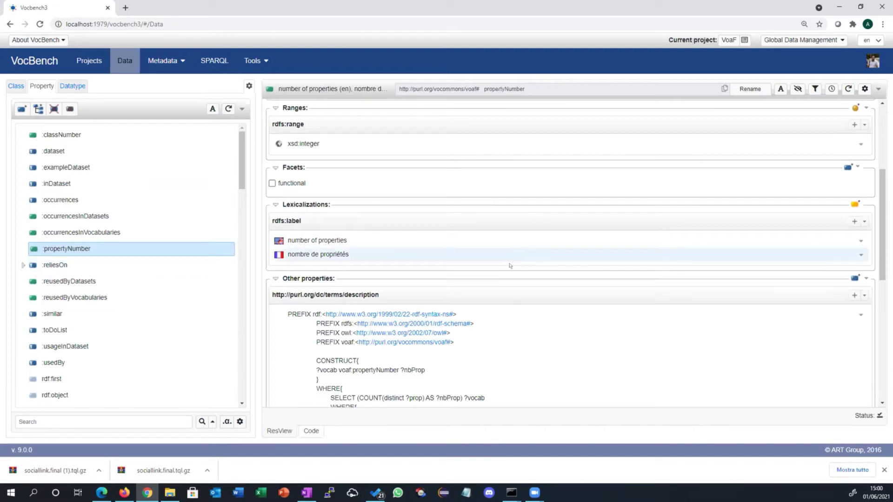
pyautogui.scroll(-4, 508, 260)
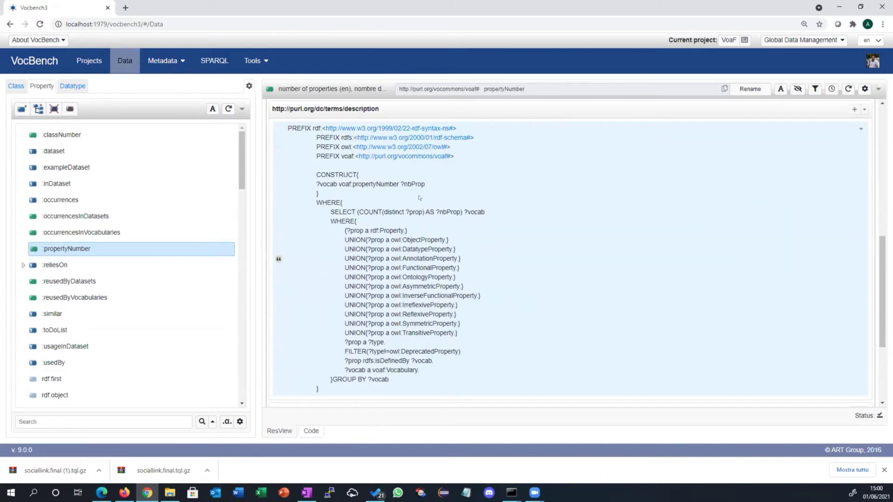
pyautogui.scroll(1, 310, 167)
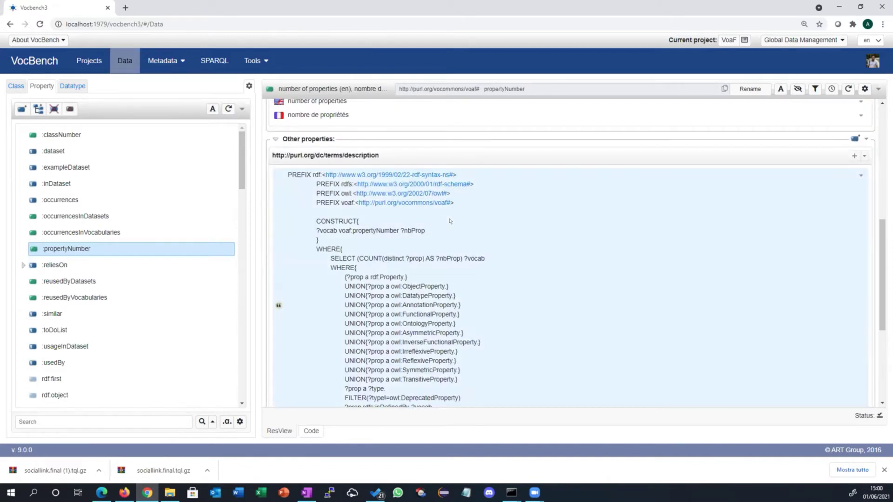
pyautogui.scroll(-2, 472, 246)
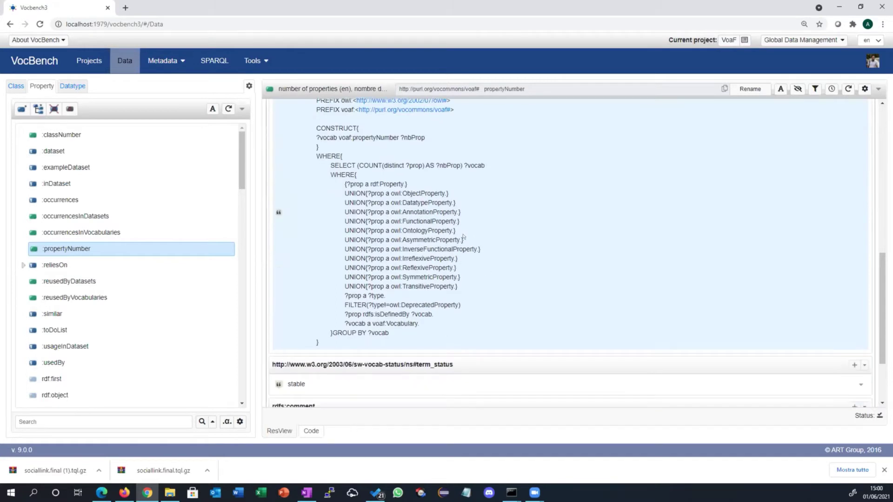
pyautogui.scroll(1, 486, 273)
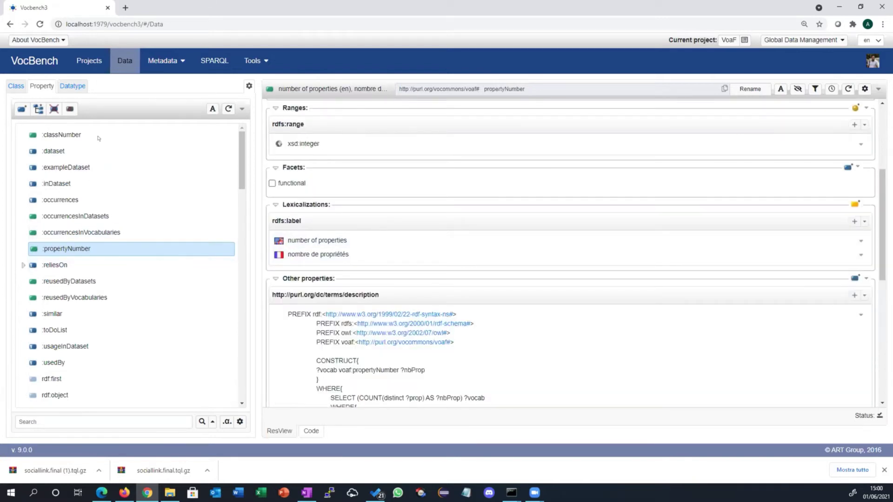
# - Read the SPARQL query in the description of the classNumber property
pyautogui.click(112, 136)
pyautogui.scroll(-3, 443, 341)
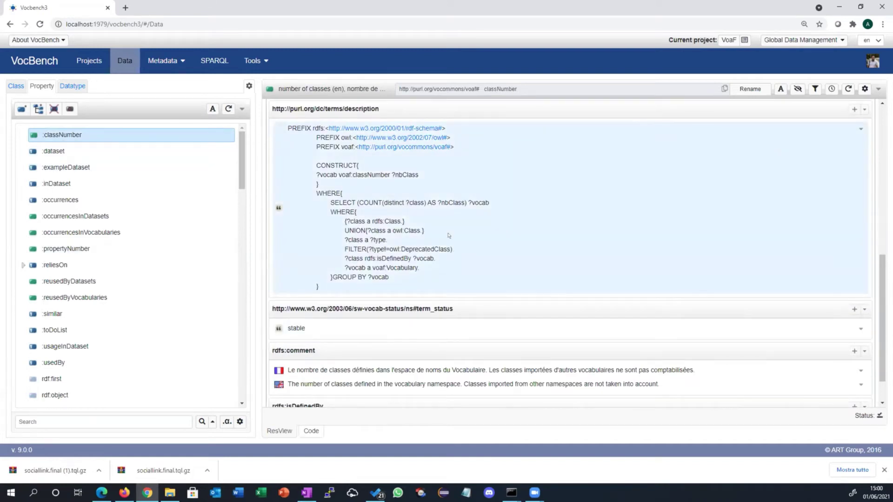
pyautogui.scroll(1, 449, 235)
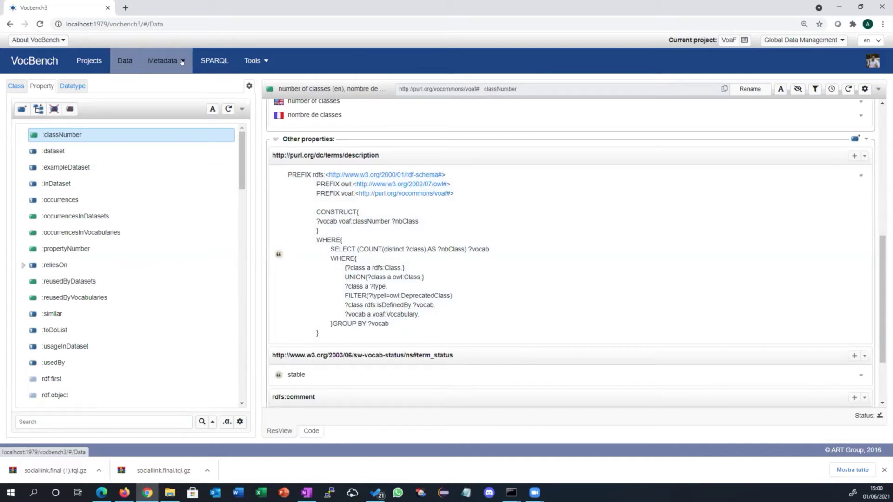
# - Start a new project and name it TEMP_Versioning
pyautogui.click(89, 63)
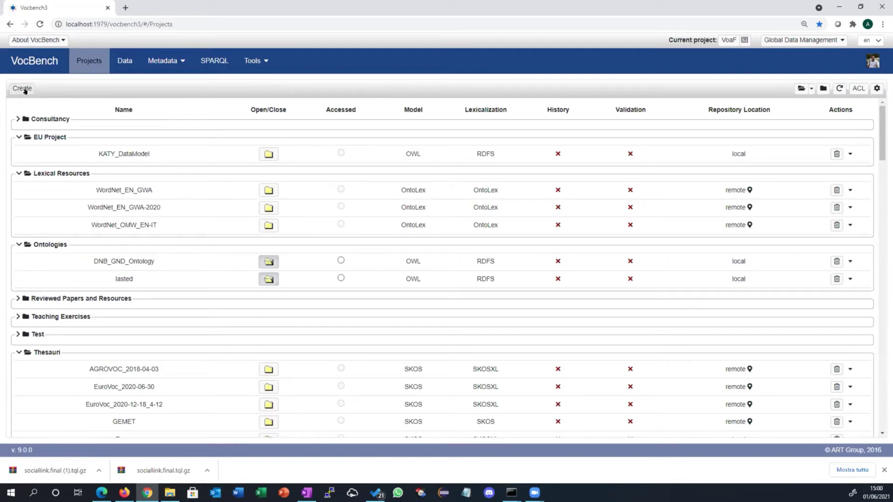
pyautogui.click(23, 88)
pyautogui.click(140, 101)
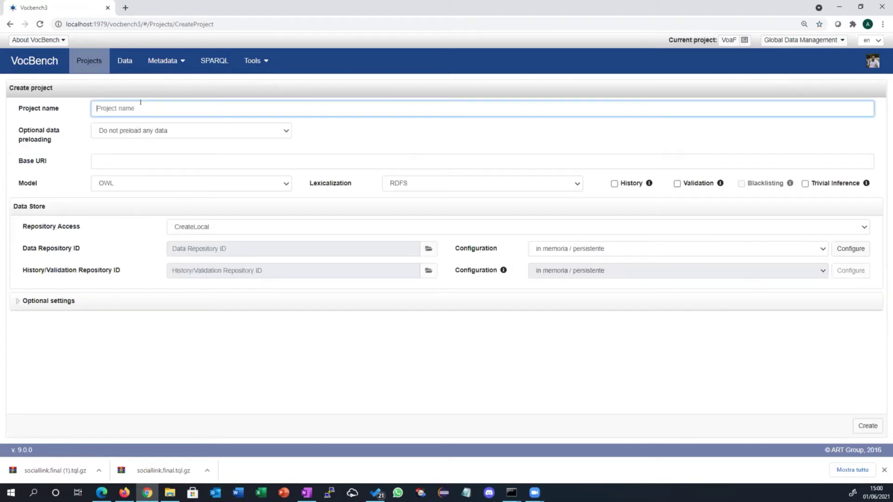
pyautogui.write('TEMP_')
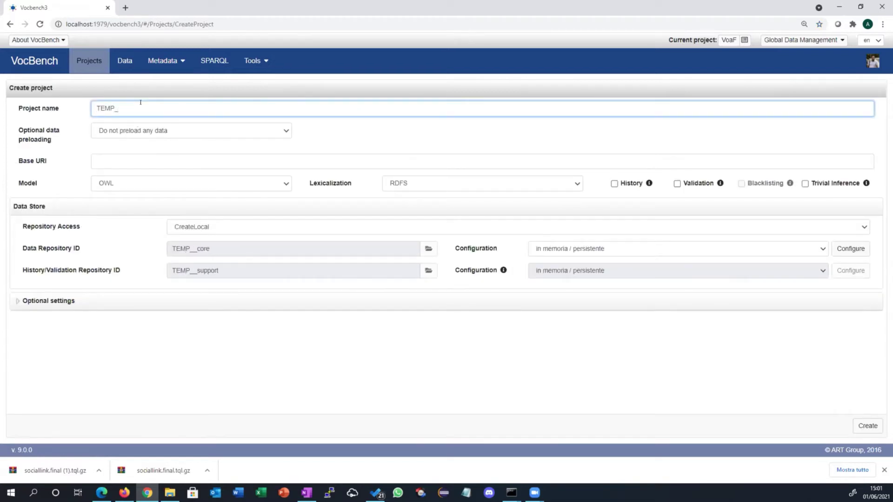
pyautogui.write('Versioning')
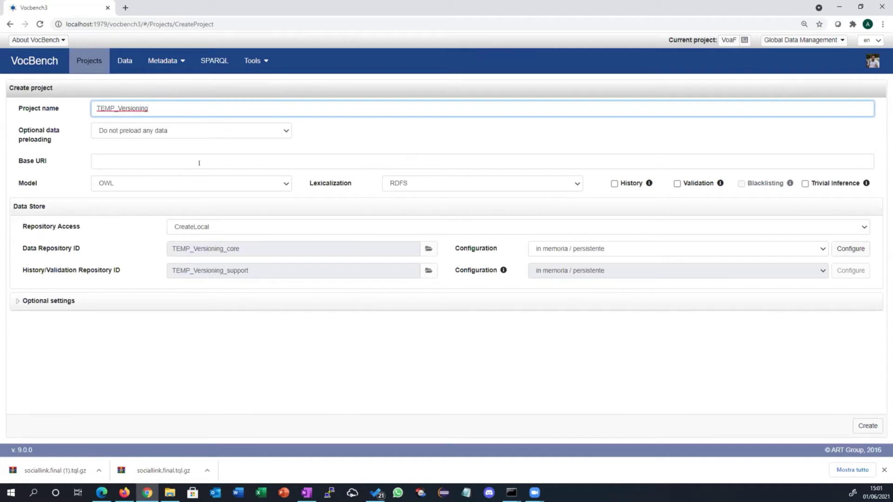
pyautogui.click(189, 148)
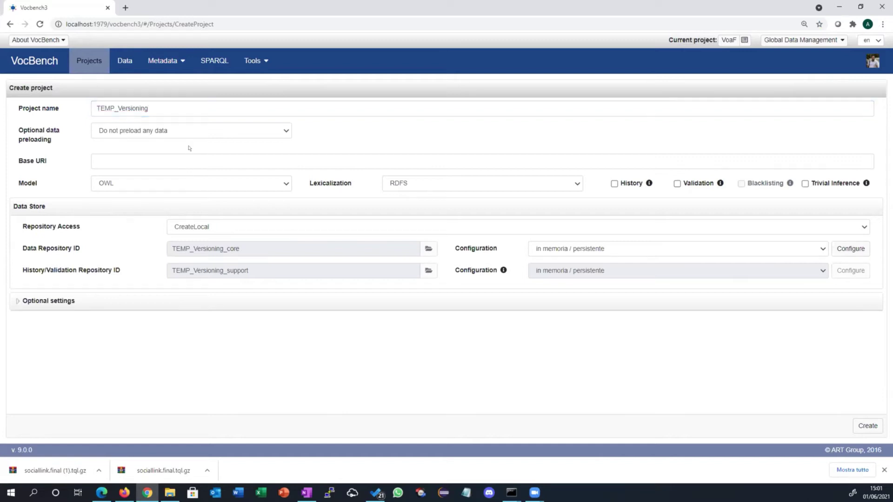
pyautogui.click(176, 155)
pyautogui.write('h')
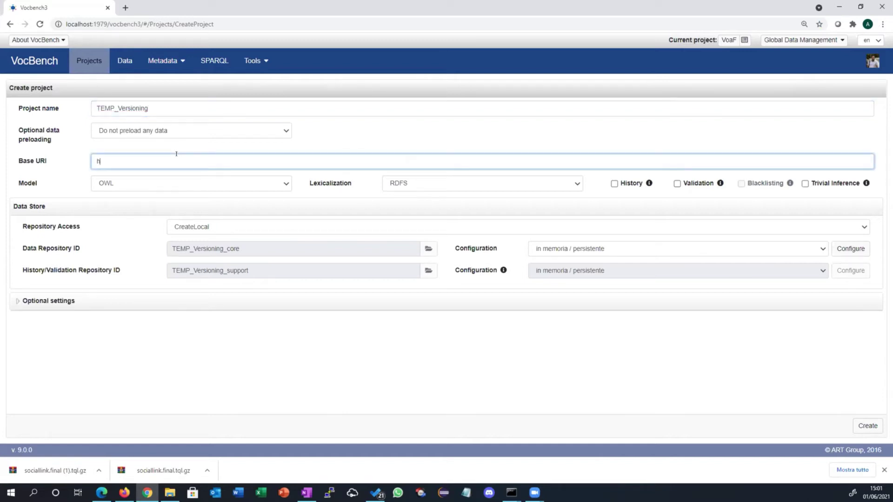
pyautogui.write('ttp://art.uniroma2.it/stellato/myontology/')
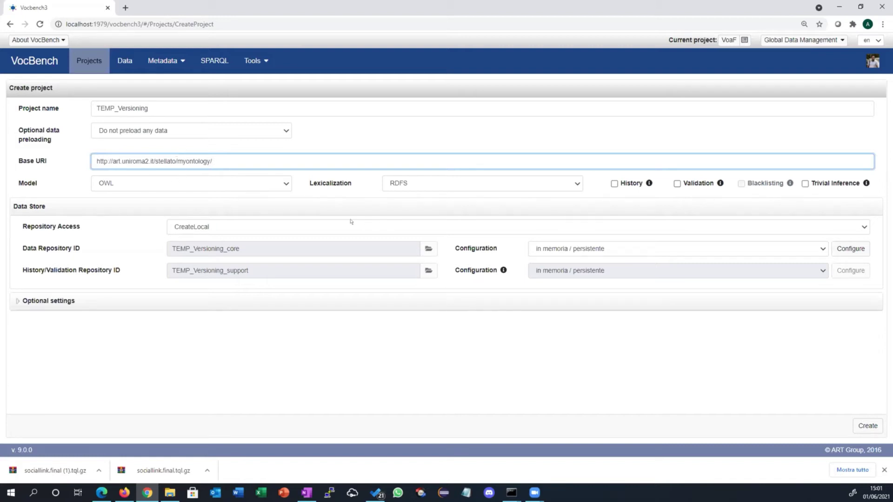
pyautogui.click(867, 426)
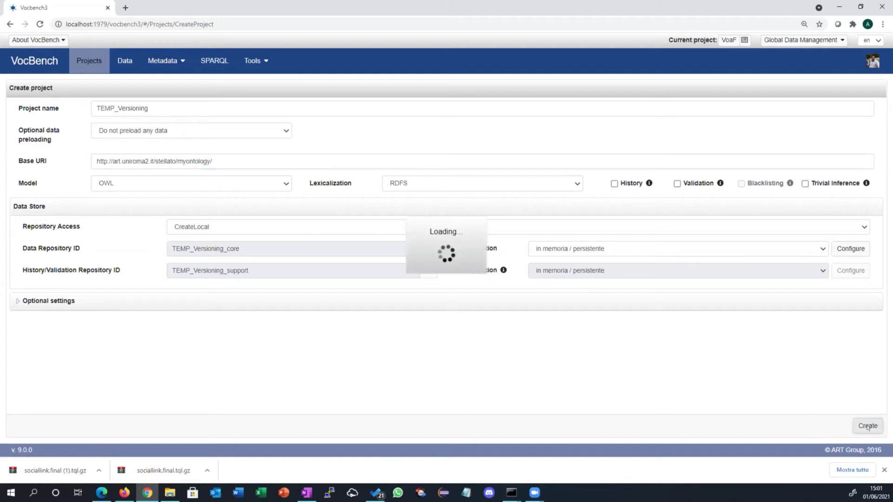
pyautogui.click(605, 119)
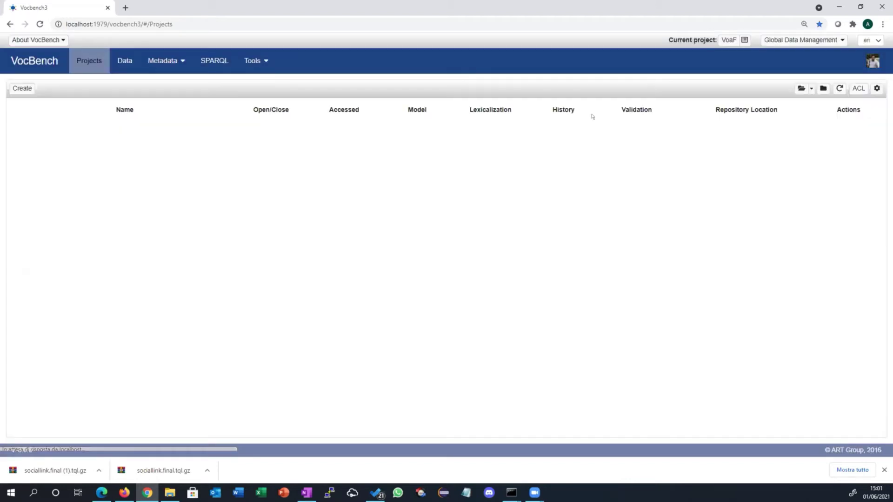
# - Make TEMP_Versioning the current project and view its class data
pyautogui.scroll(-20, 285, 274)
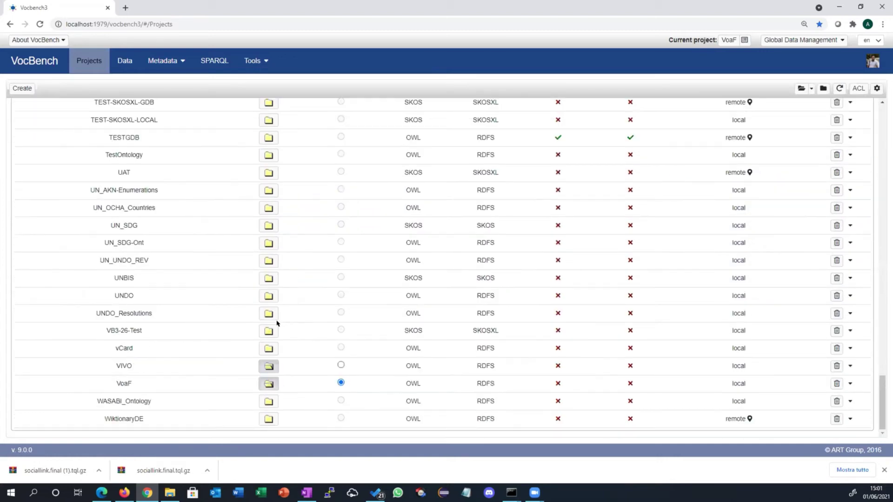
pyautogui.scroll(2, 269, 349)
pyautogui.scroll(2, 266, 353)
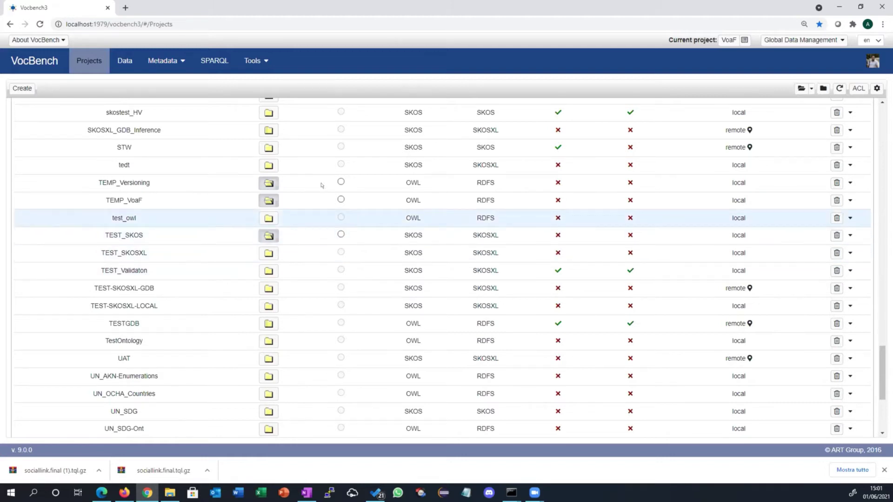
pyautogui.click(341, 181)
pyautogui.click(124, 59)
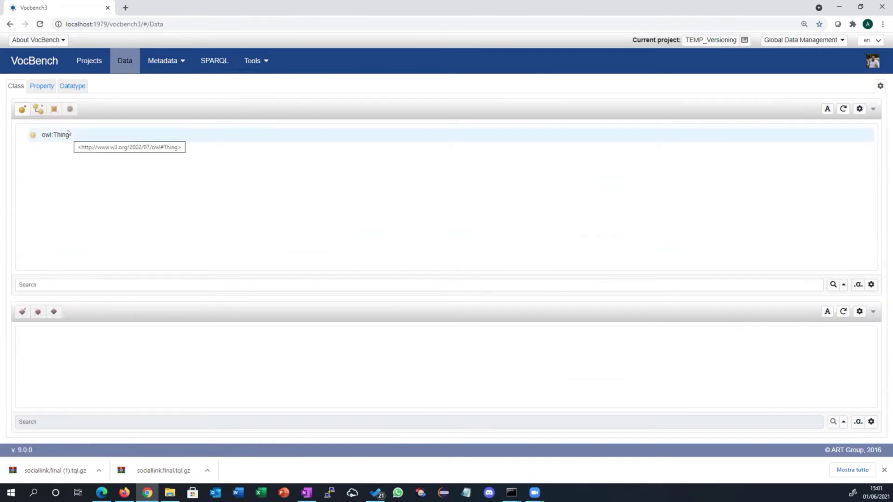
# - Start an ontology import from the Dataset Catalog and search Linked Open Vocabularies (LOV) for "people"
pyautogui.click(167, 60)
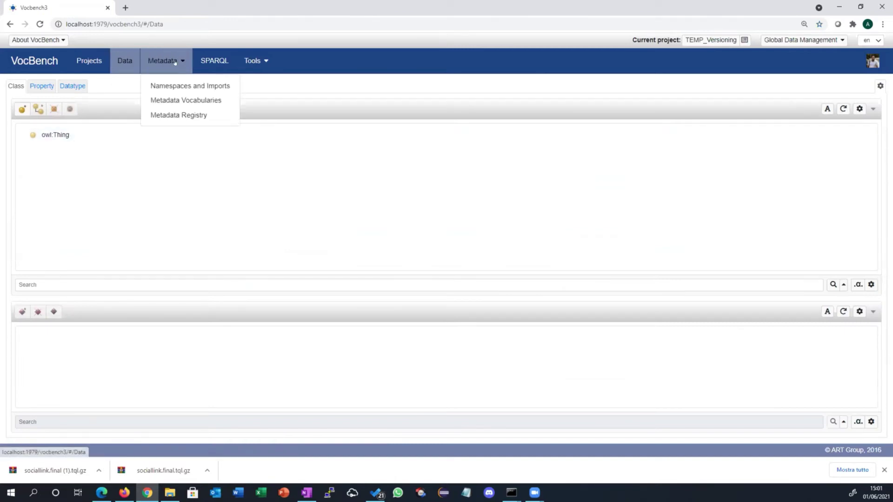
pyautogui.click(183, 86)
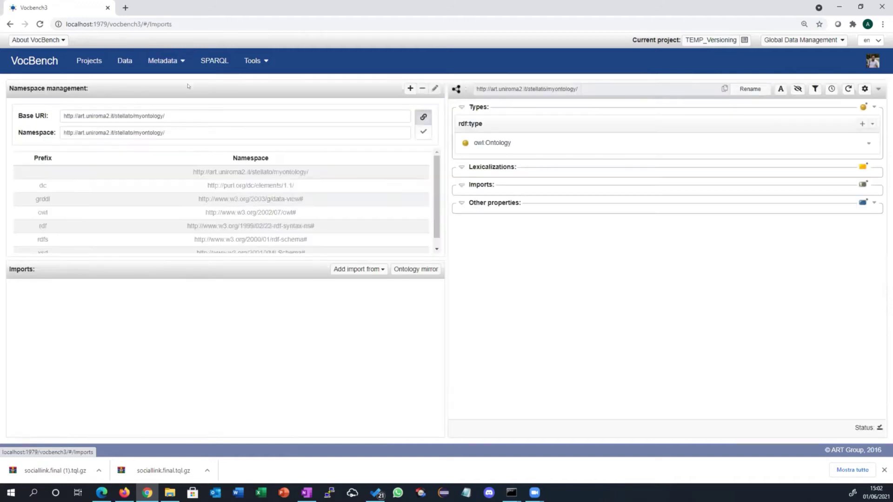
pyautogui.click(370, 270)
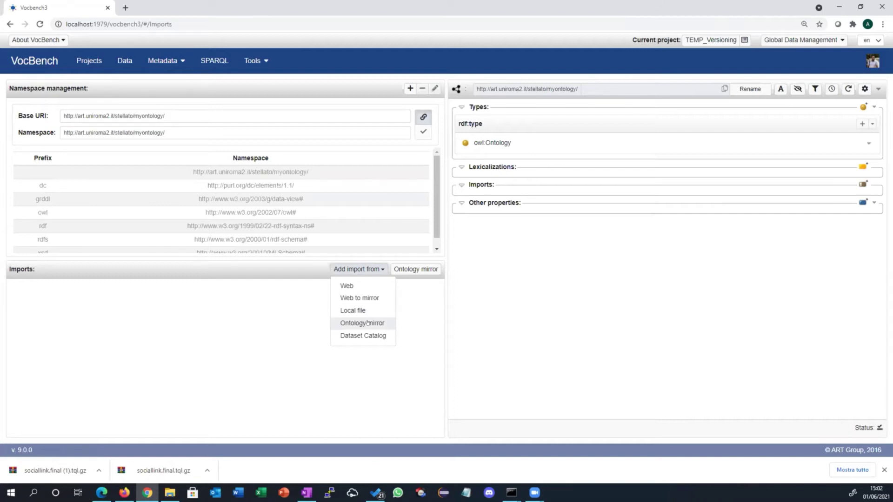
pyautogui.click(375, 336)
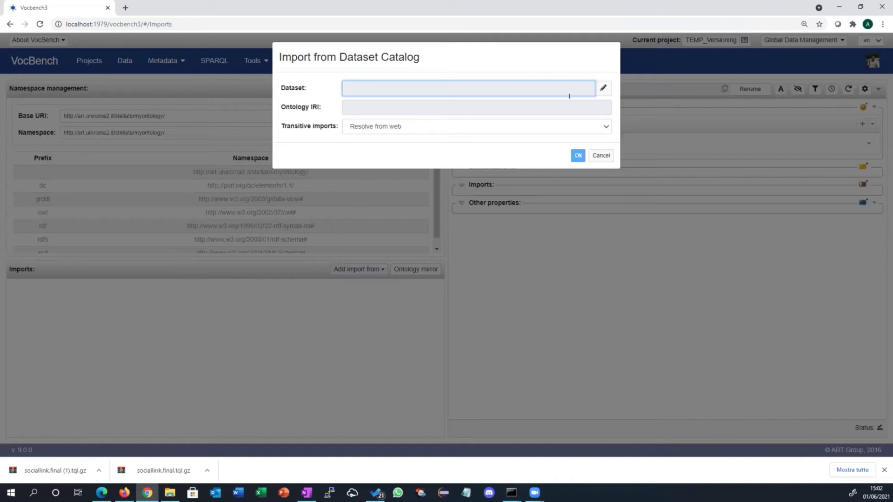
pyautogui.click(603, 87)
pyautogui.click(293, 88)
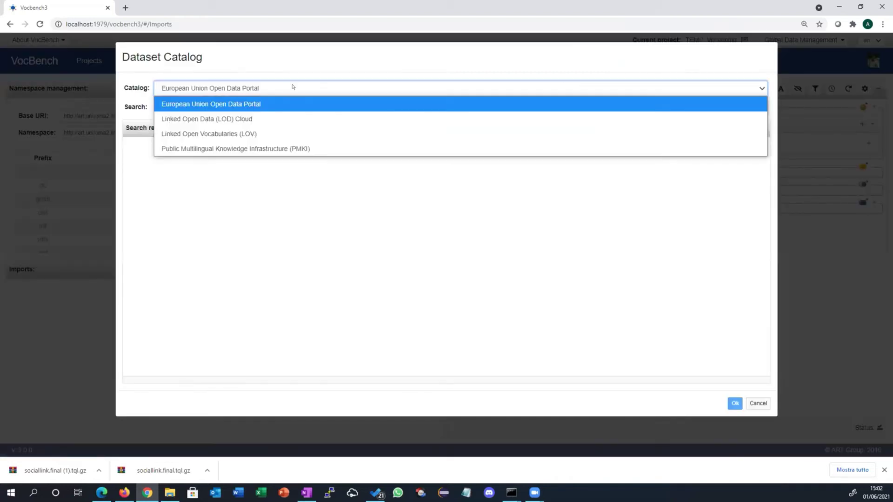
pyautogui.click(273, 134)
pyautogui.click(234, 96)
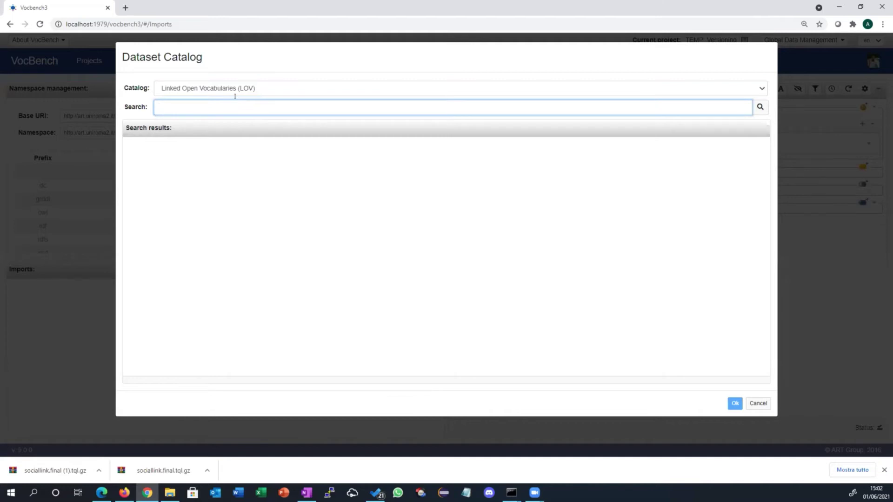
pyautogui.write('people')
pyautogui.press('Return')
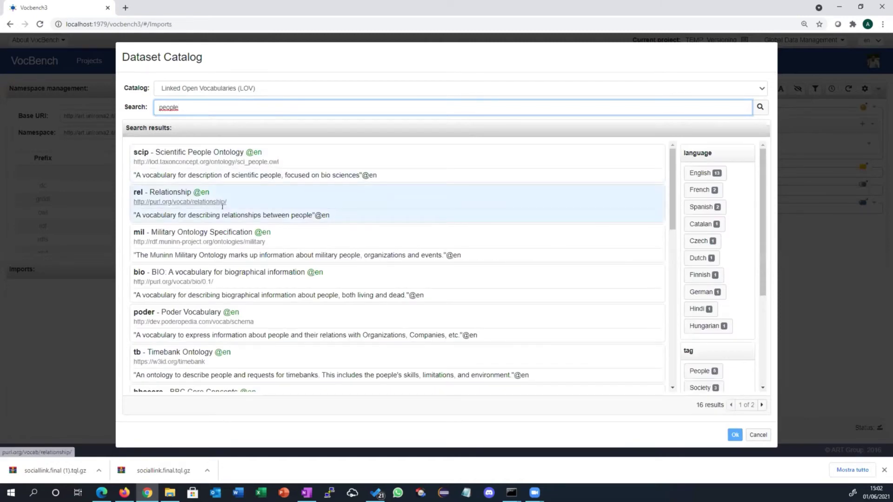
# - Pick the foaf - Friend of a Friend vocabulary and import it, resolving transitive imports from the web
pyautogui.scroll(-4, 235, 222)
pyautogui.scroll(-5, 235, 222)
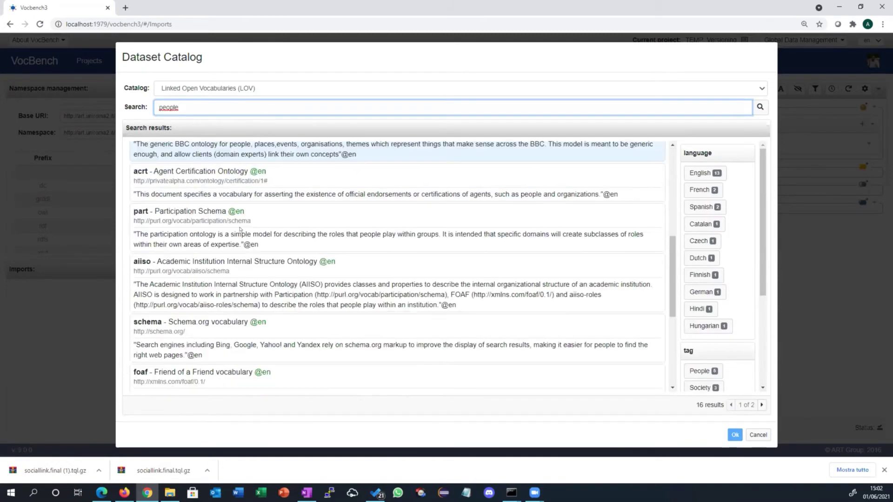
pyautogui.click(233, 236)
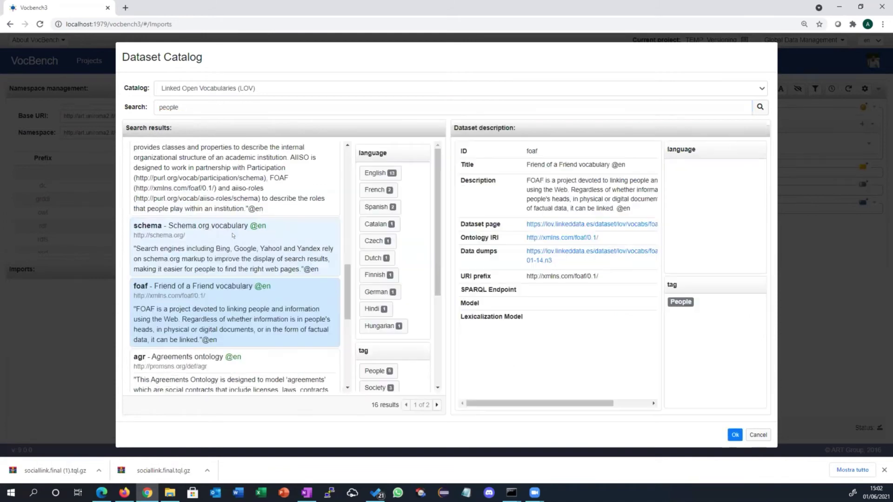
pyautogui.click(731, 440)
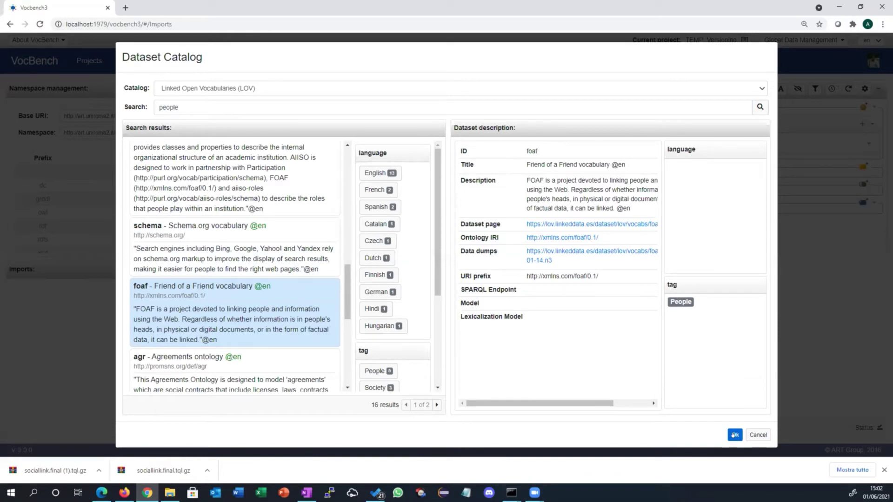
pyautogui.click(734, 435)
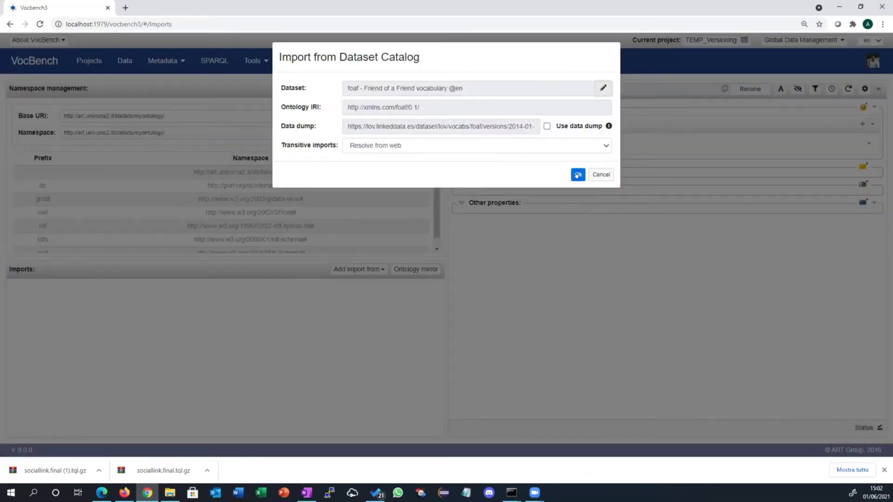
pyautogui.click(577, 175)
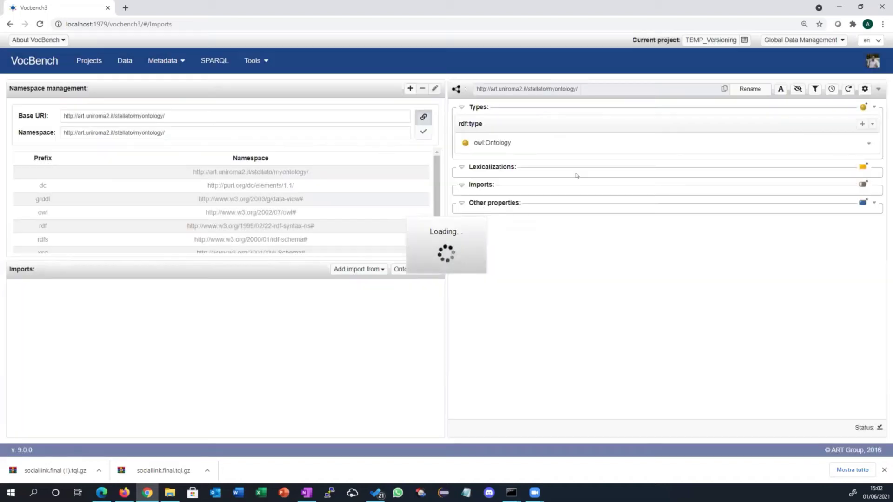
pyautogui.scroll(-1, 388, 207)
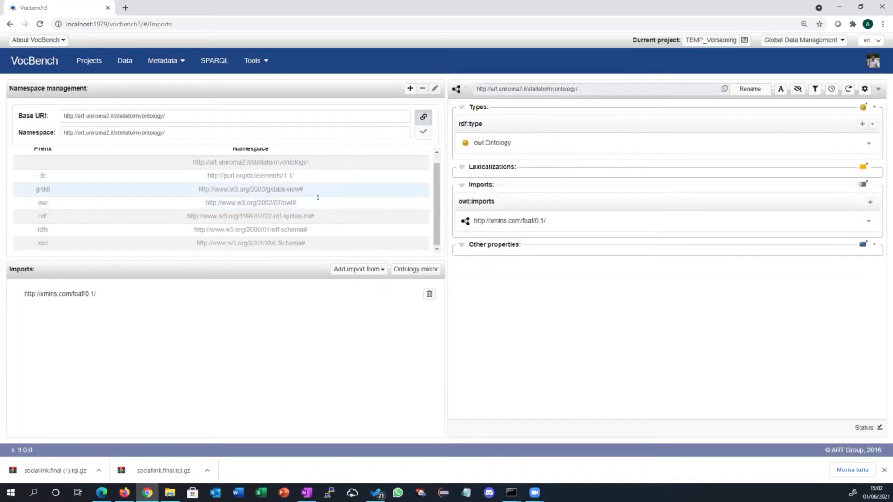
pyautogui.moveTo(99, 296)
pyautogui.mouseDown()
pyautogui.moveTo(57, 295)
pyautogui.moveTo(96, 294)
pyautogui.mouseUp()
pyautogui.hotkey('ctrl', 'c')
pyautogui.click(18, 301)
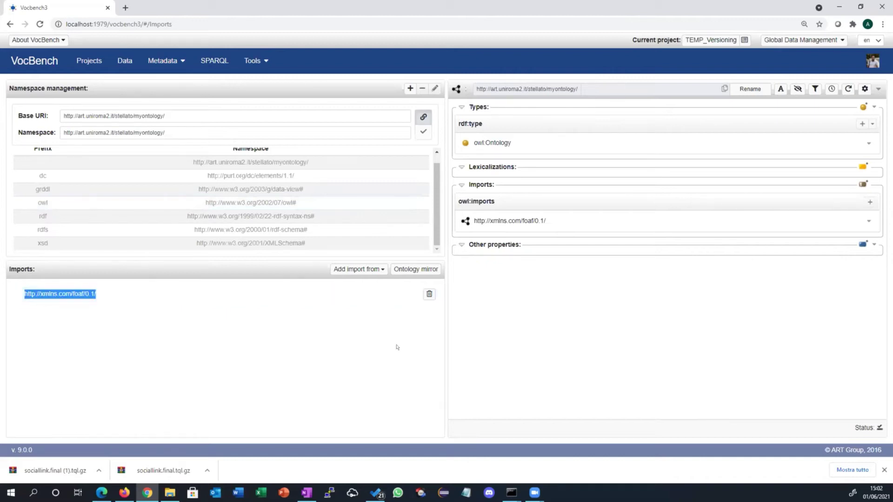
pyautogui.click(409, 88)
pyautogui.click(369, 110)
pyautogui.hotkey('ctrl', 'v')
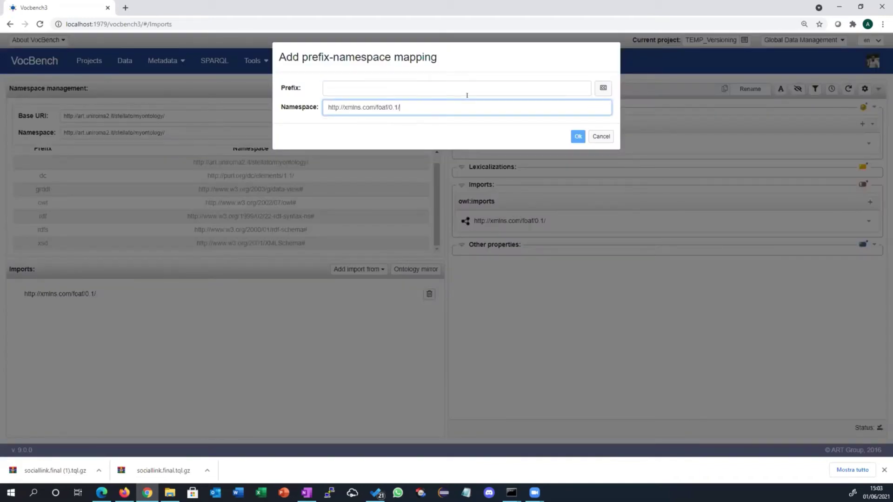
pyautogui.hotkey('shift', 'Tab')
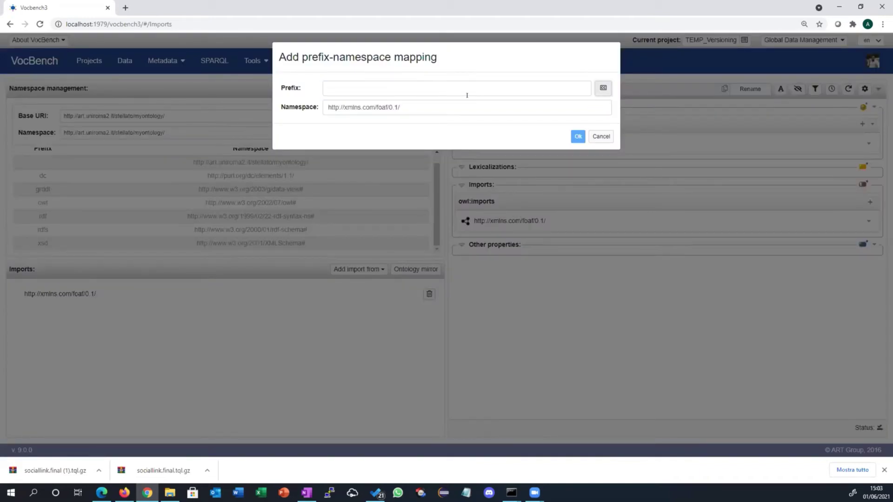
pyautogui.hotkey('shift', 'Tab')
pyautogui.write('foa')
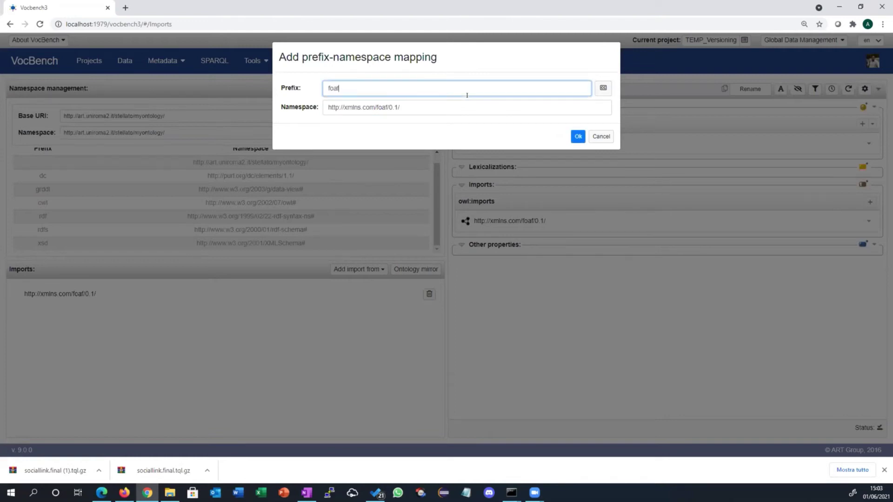
pyautogui.click(578, 136)
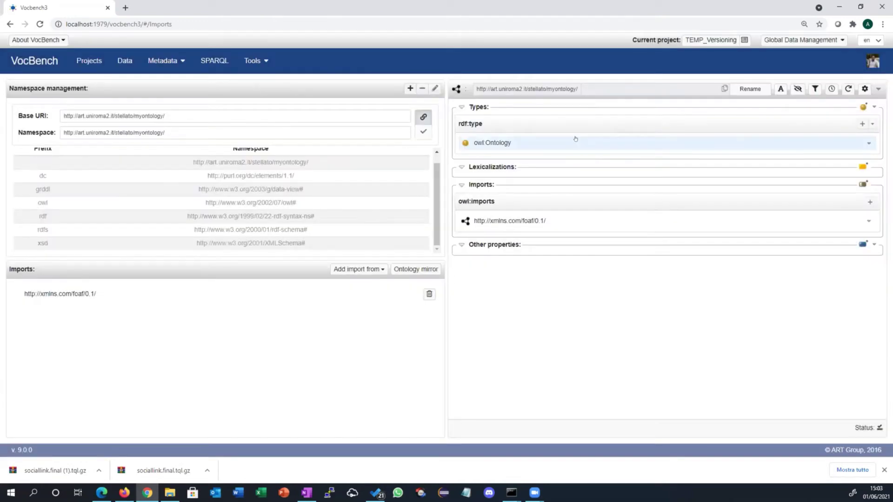
# - Expand the foaf:Agent, foaf:Document and foaf:OnlineAccount branches in the class tree to examine their subclasses
pyautogui.click(124, 61)
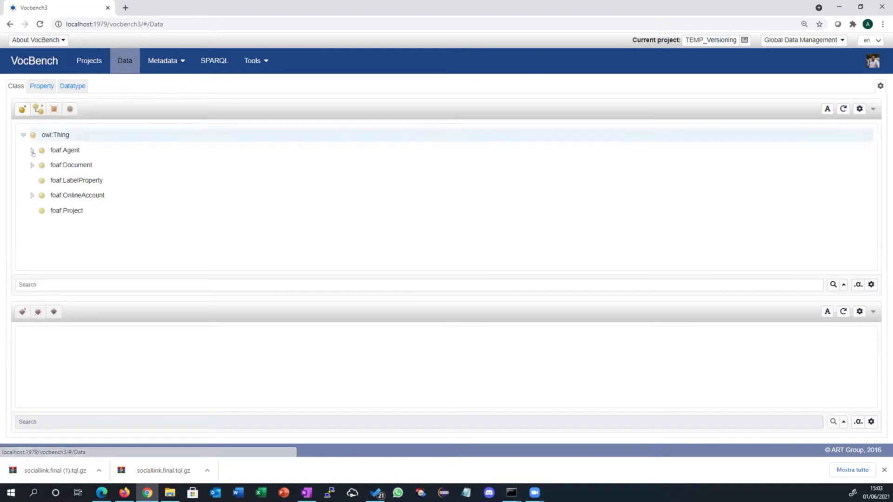
pyautogui.click(32, 196)
pyautogui.click(32, 165)
pyautogui.click(32, 150)
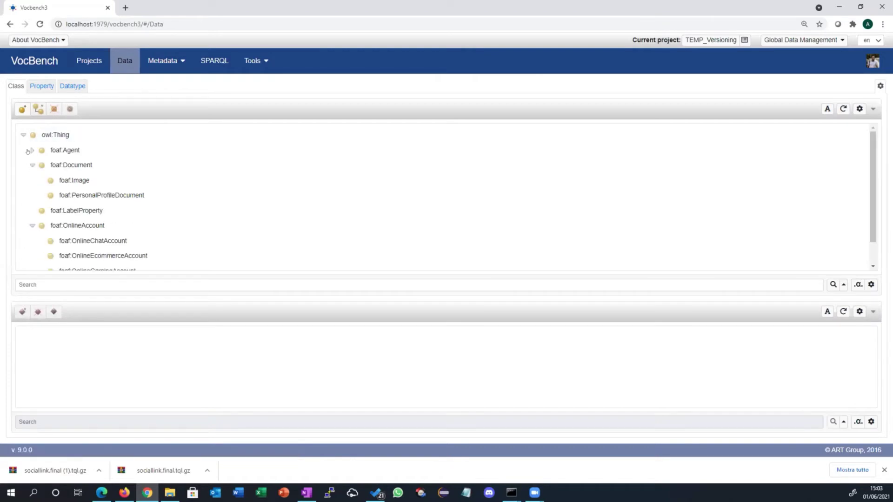
pyautogui.scroll(-2, 189, 175)
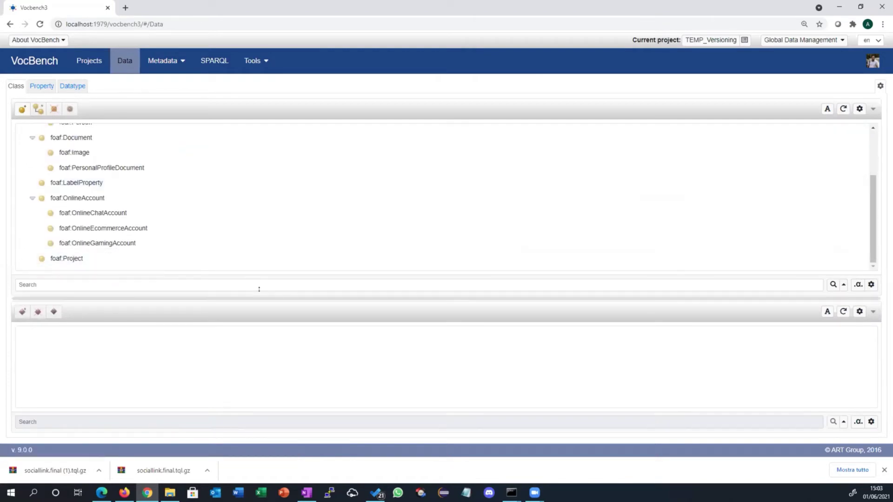
pyautogui.moveTo(259, 295); pyautogui.dragTo(270, 339)
pyautogui.scroll(3, 92, 275)
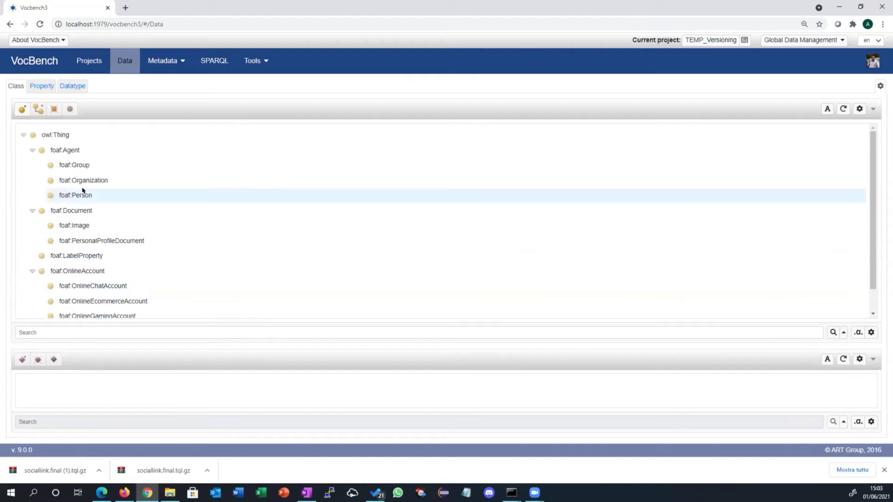
# - Open the description of the foaf:Person class and enlarge the instance list below the class tree
pyautogui.click(85, 194)
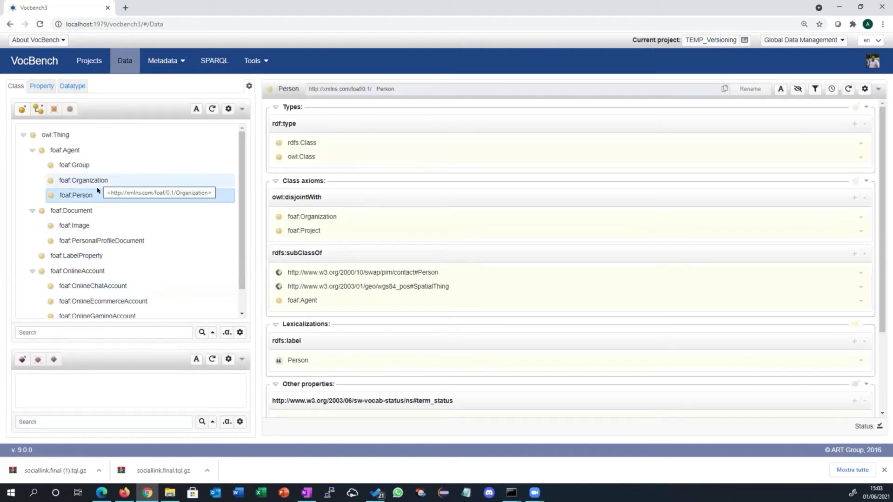
pyautogui.scroll(-1, 122, 241)
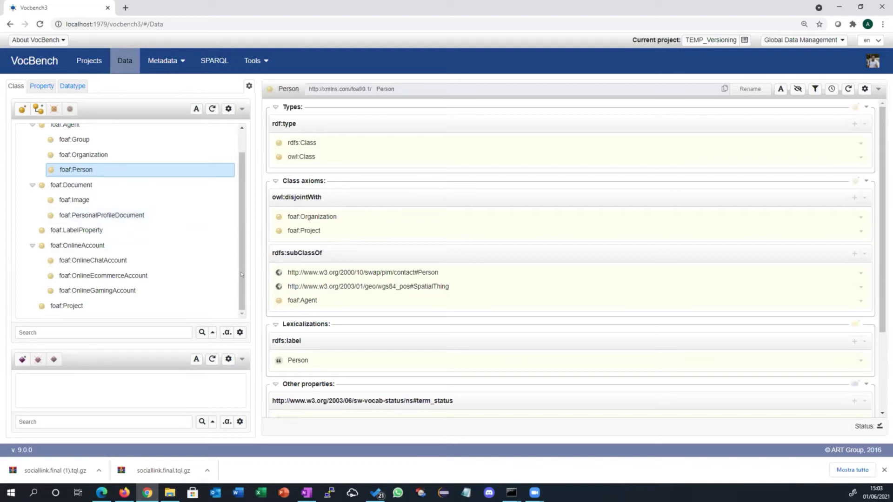
pyautogui.moveTo(144, 344); pyautogui.dragTo(154, 271)
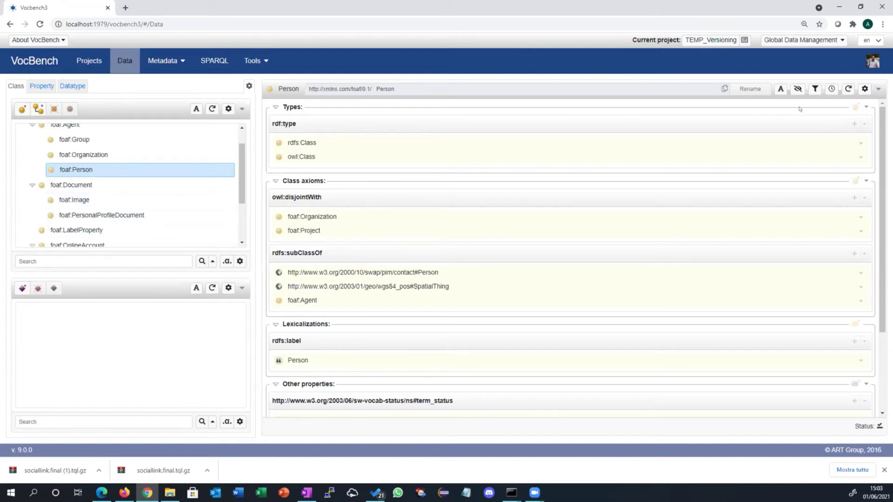
# - Dump a new version of the project's data with the version ID 1.0
pyautogui.click(822, 41)
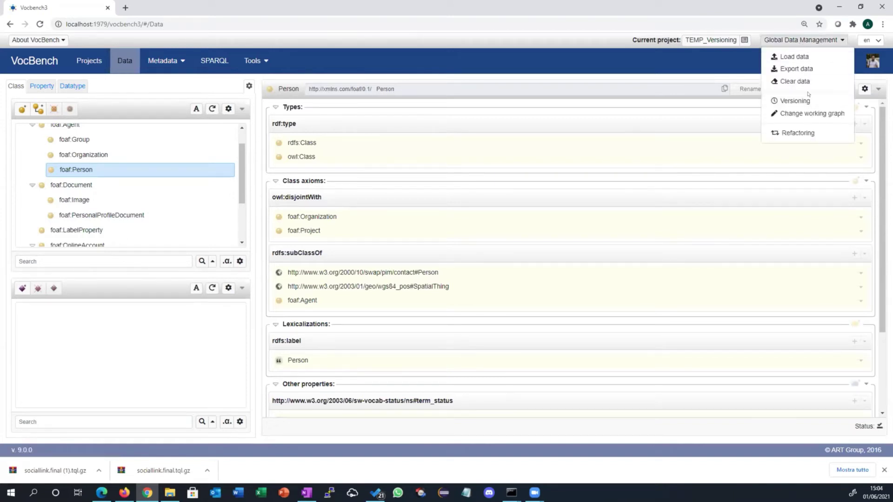
pyautogui.click(810, 100)
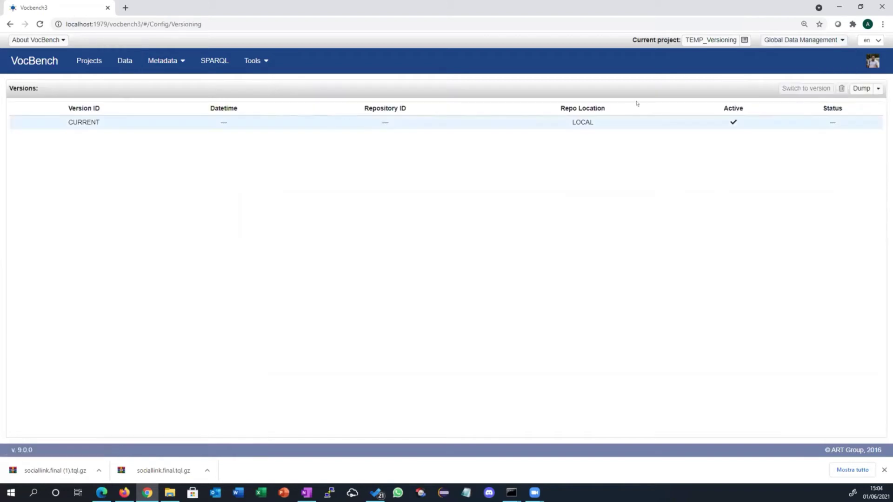
pyautogui.click(876, 88)
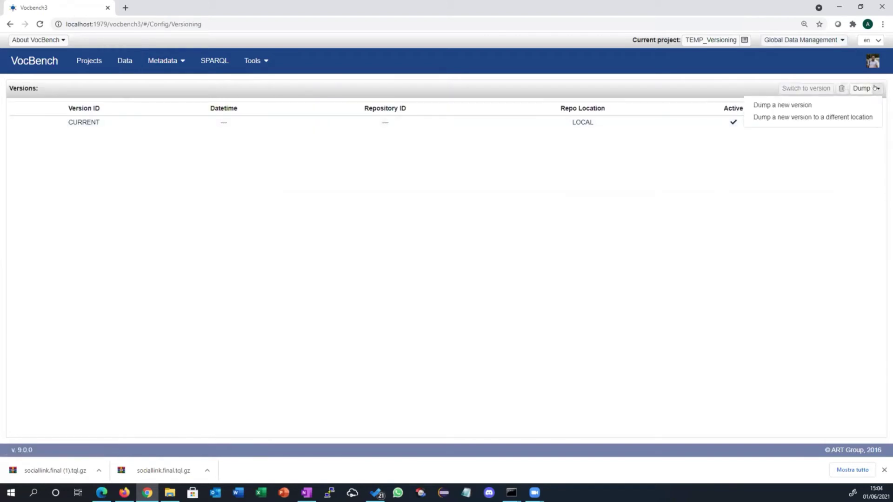
pyautogui.click(800, 105)
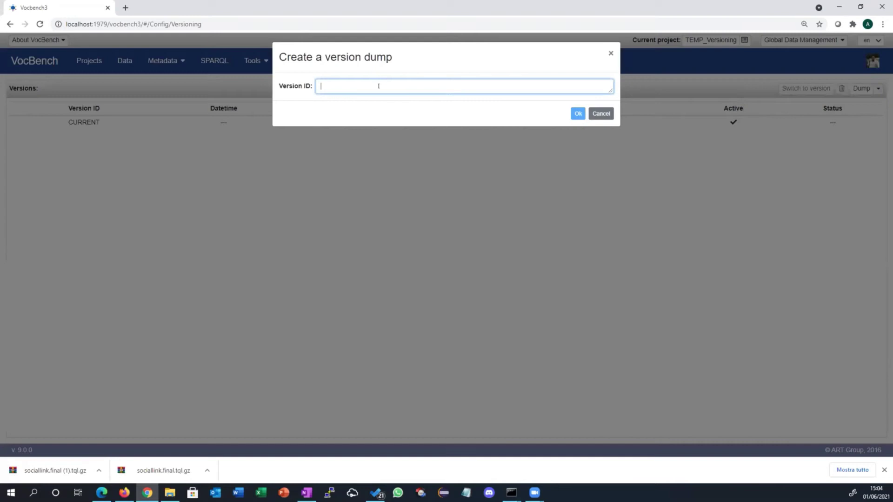
pyautogui.write('1.0')
pyautogui.click(578, 113)
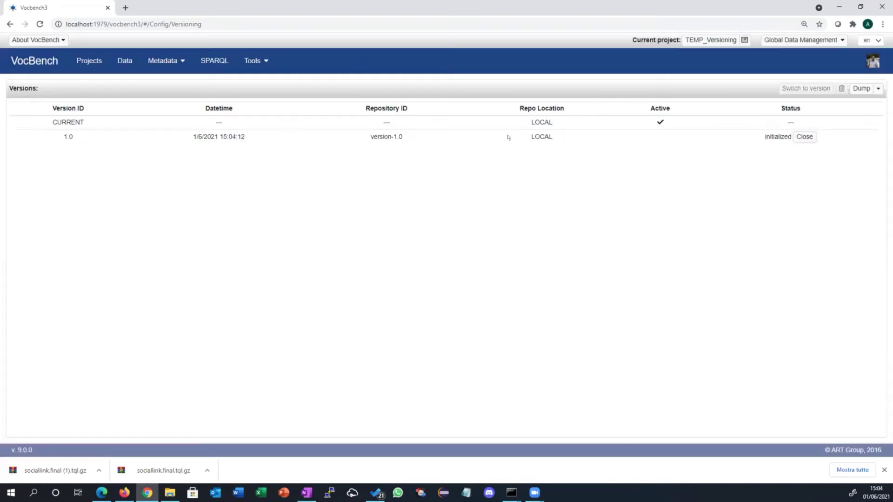
# - Create an instance of foaf:Person, using the person's full name as the local part of its URI
pyautogui.click(124, 60)
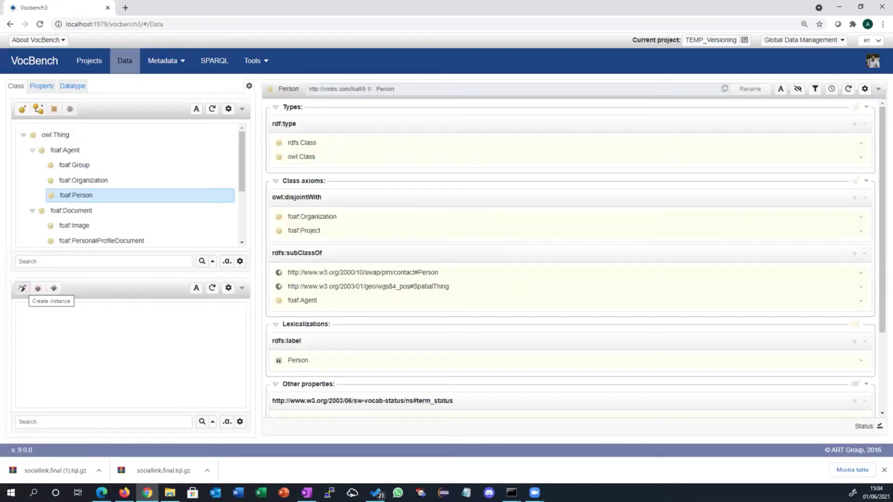
pyautogui.click(22, 288)
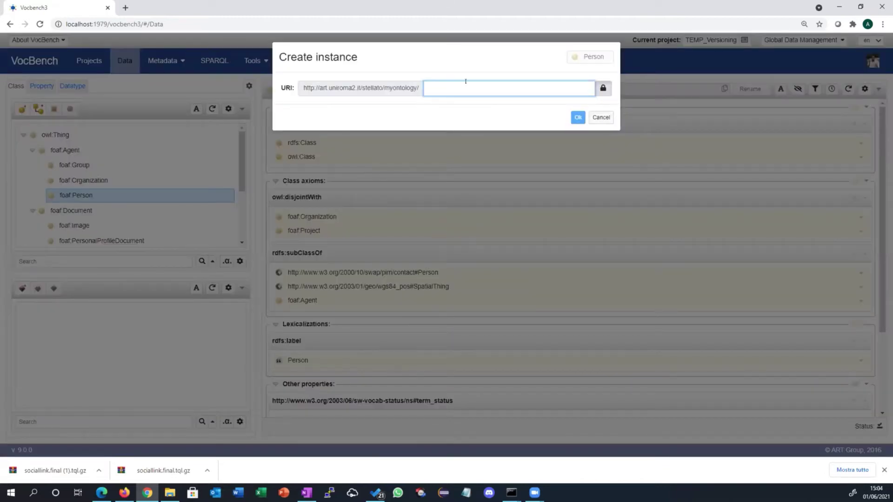
pyautogui.write('armando_stellato')
pyautogui.click(573, 117)
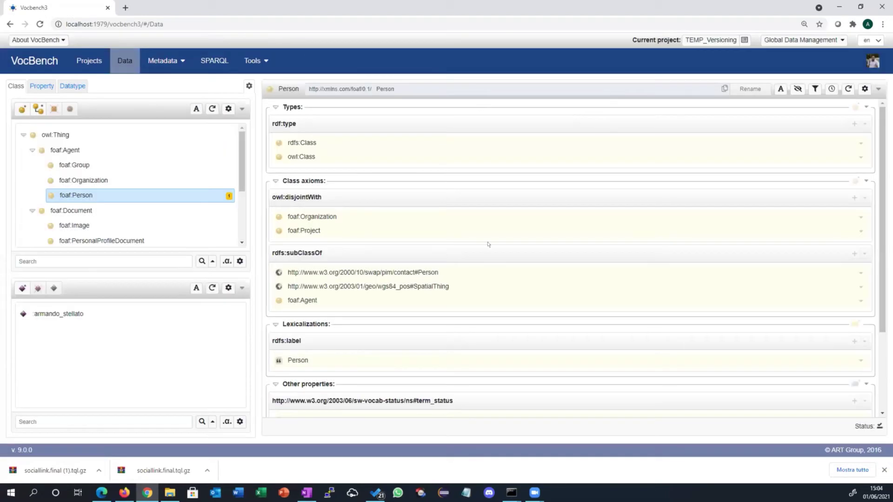
# - Search all properties for "name" and choose foaf:name as the property to add to the new person instance
pyautogui.click(75, 316)
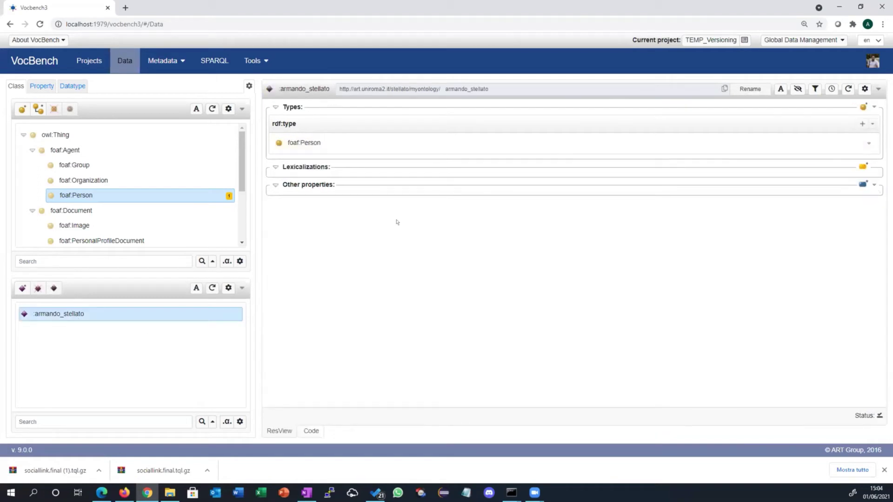
pyautogui.click(864, 184)
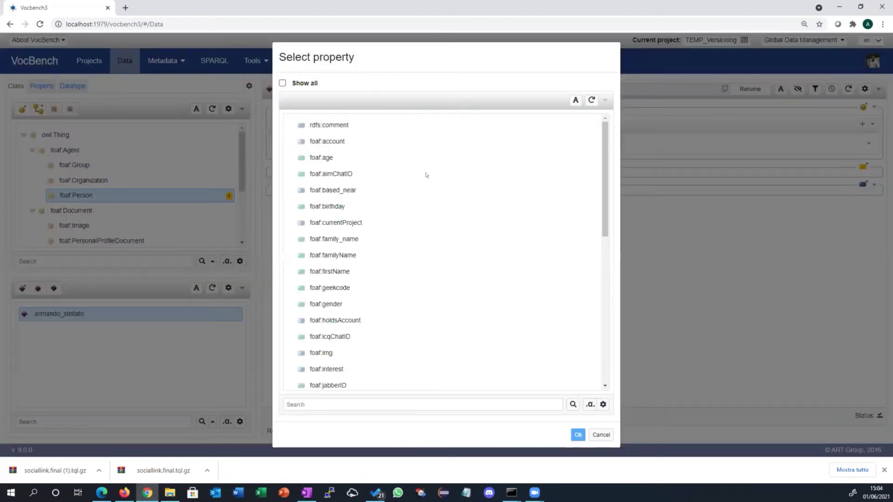
pyautogui.click(310, 403)
pyautogui.write('name')
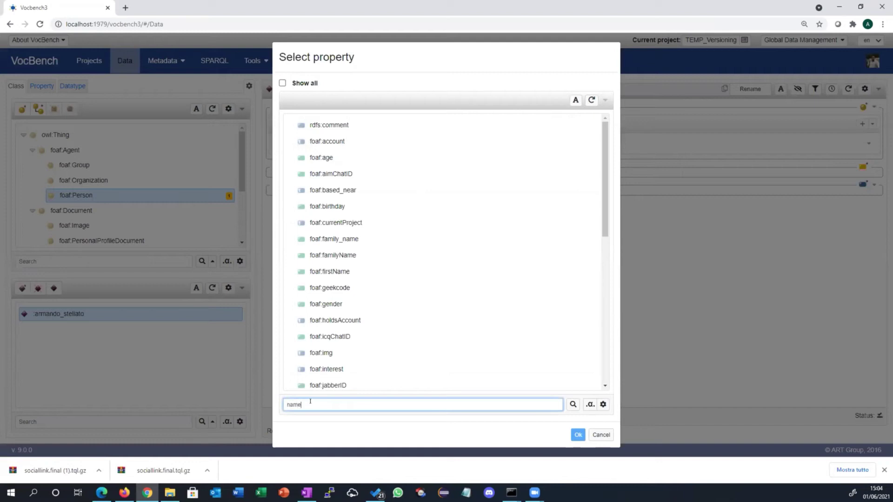
pyautogui.press('Return')
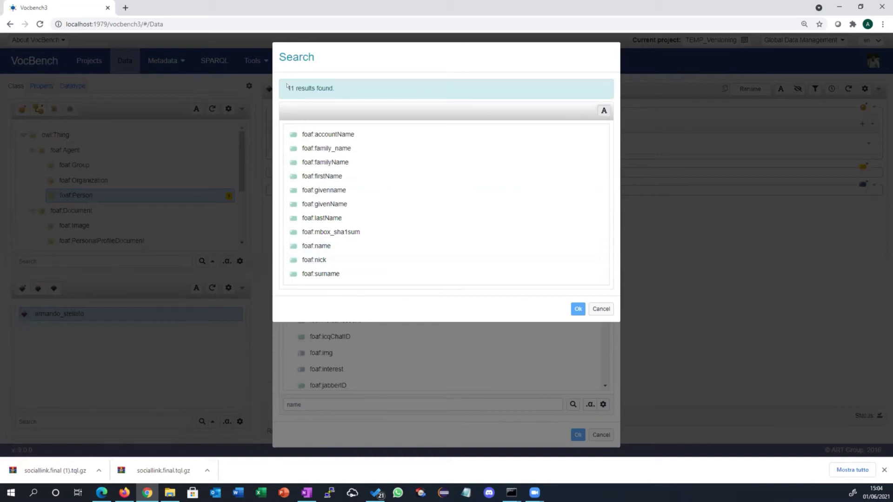
pyautogui.click(603, 307)
pyautogui.click(283, 83)
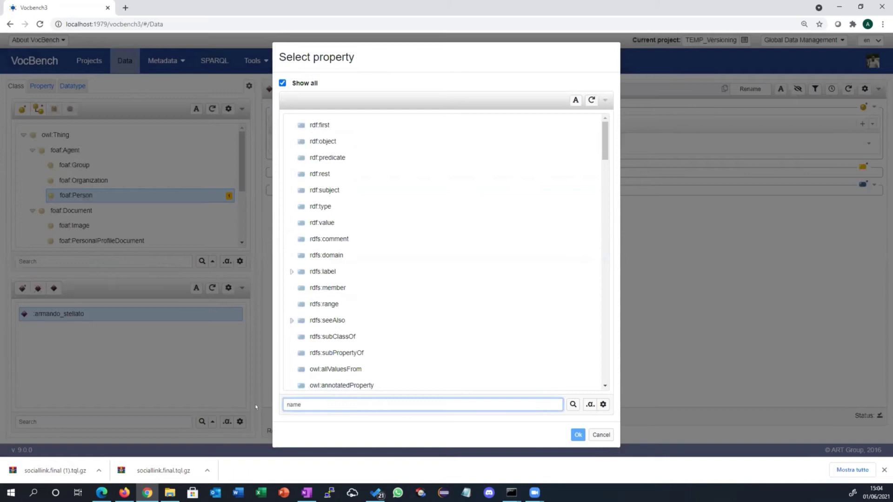
pyautogui.press('Return')
pyautogui.click(344, 245)
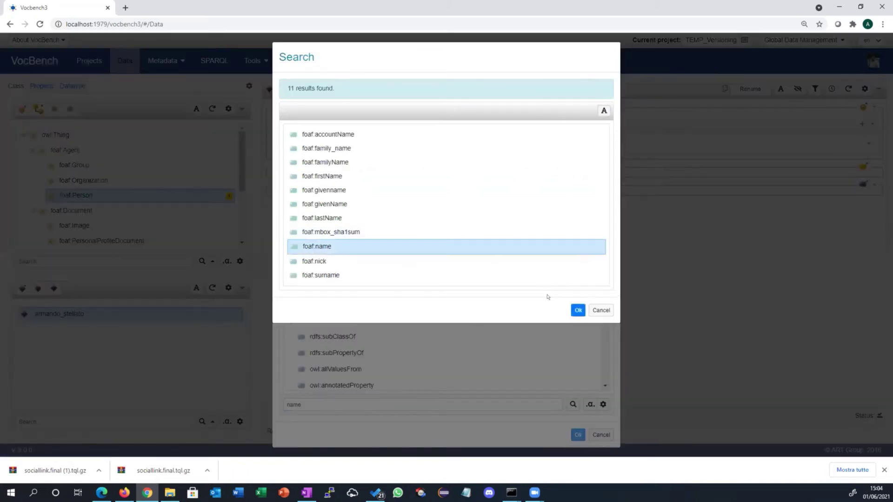
pyautogui.click(578, 308)
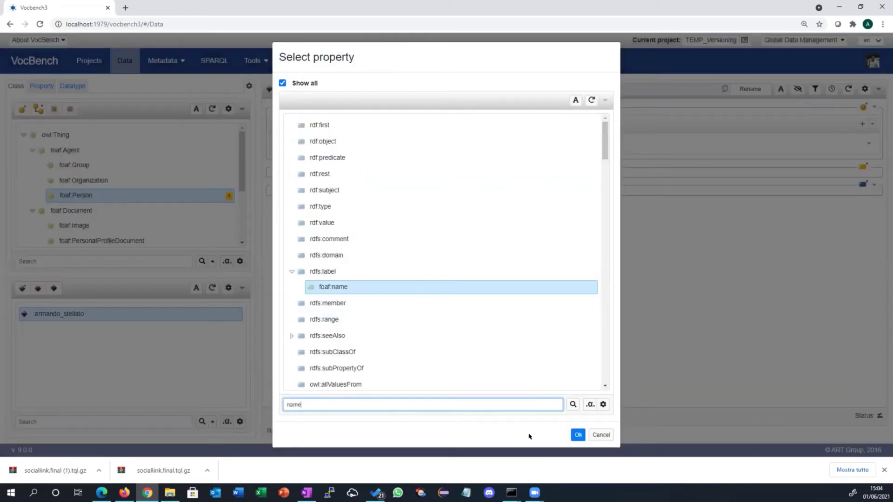
pyautogui.click(577, 435)
# - Add the person's full name as an English langString value of foaf:name
pyautogui.click(310, 101)
pyautogui.write('armamd')
pyautogui.press('BackSpace')
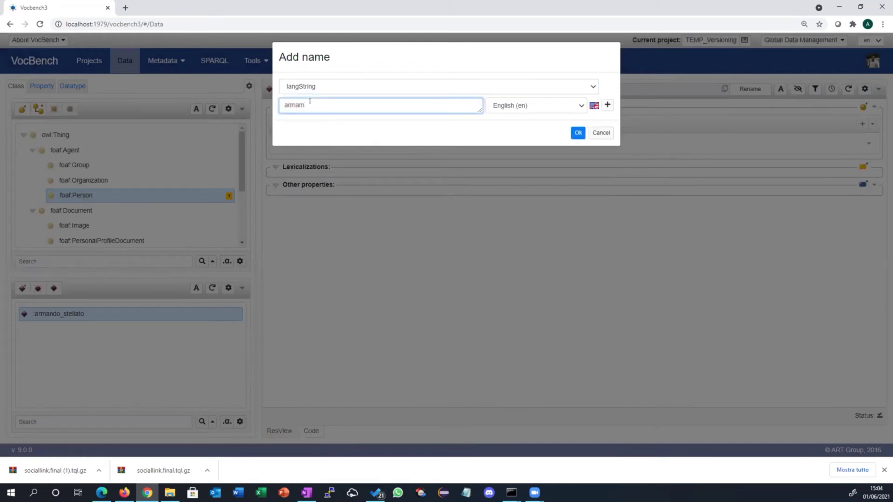
pyautogui.hotkey('ctrl', 'a')
pyautogui.write('Armasndo Stellato')
pyautogui.click(578, 133)
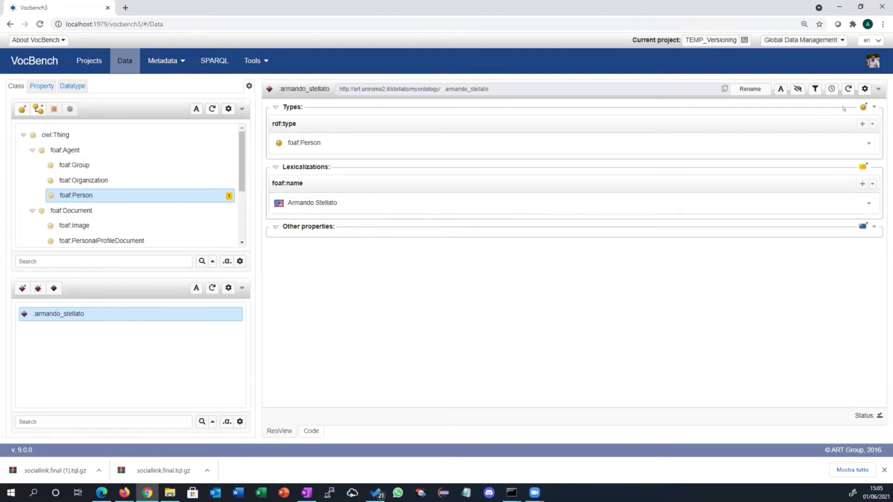
# - Switch the project from the current data to version 1.0
pyautogui.click(835, 41)
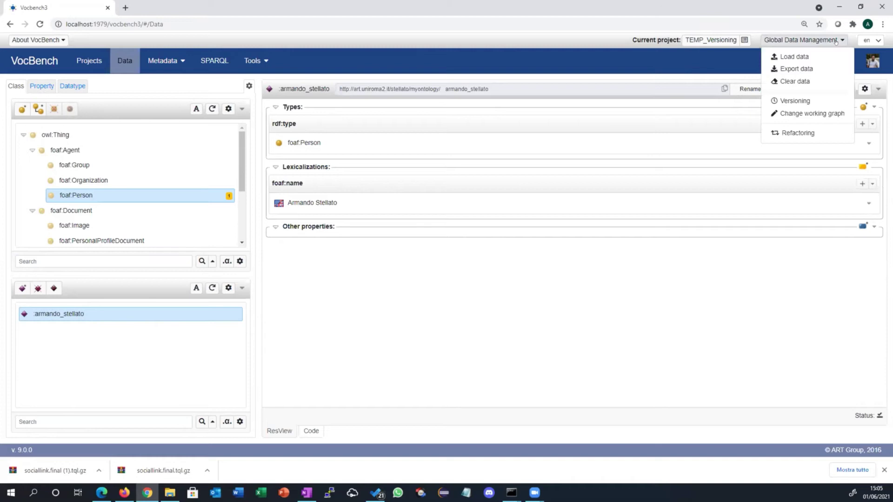
pyautogui.click(814, 100)
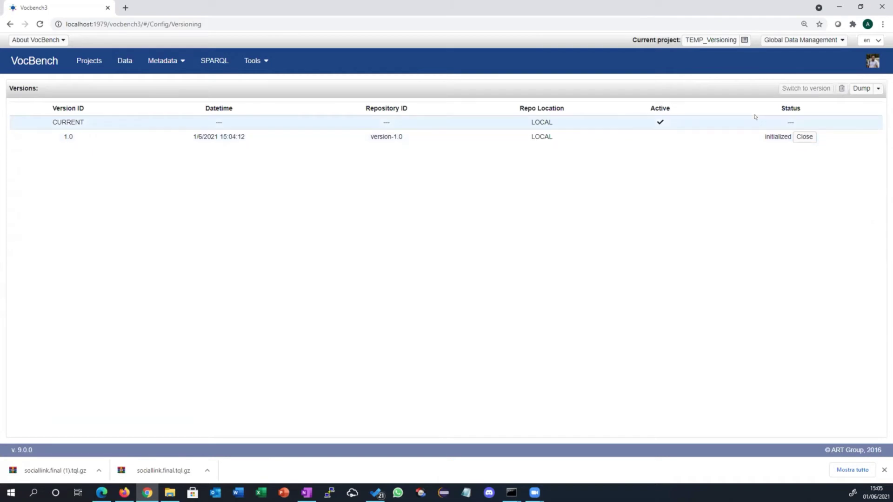
pyautogui.click(708, 135)
pyautogui.click(817, 90)
# - Expand foaf:Agent in the class tree of version 1.0 and open foaf:Person to check its instances
pyautogui.click(137, 69)
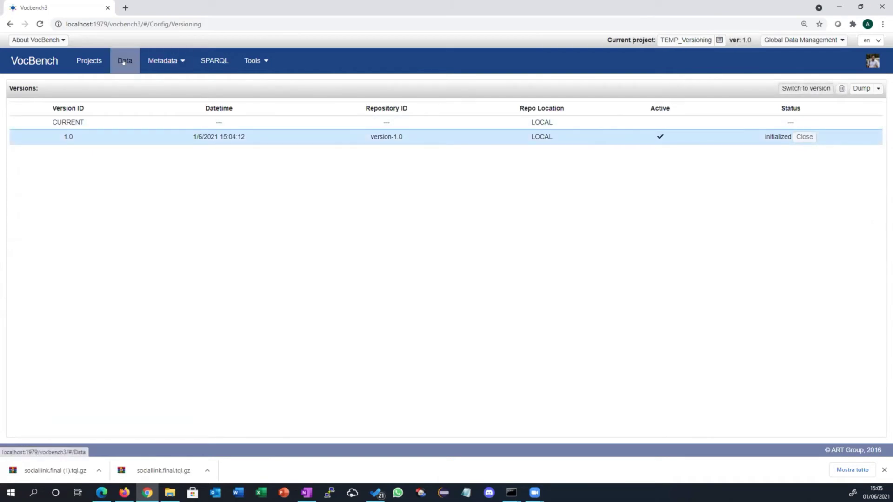
pyautogui.click(32, 150)
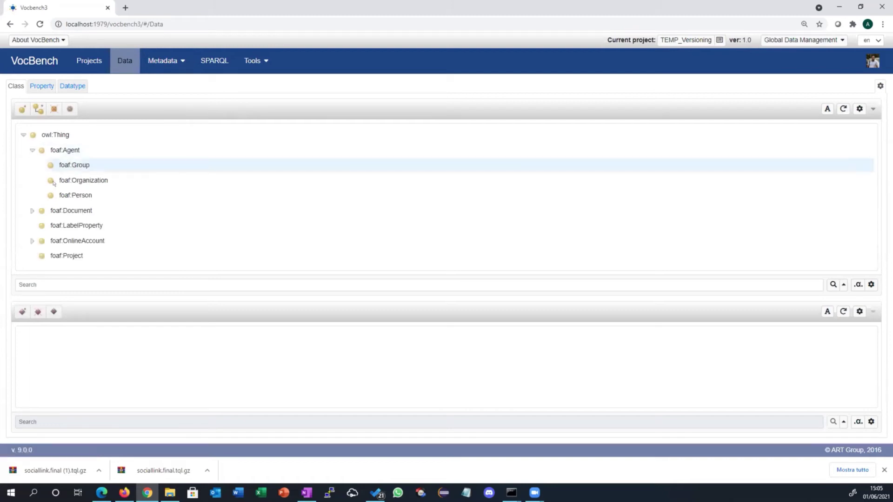
pyautogui.click(98, 195)
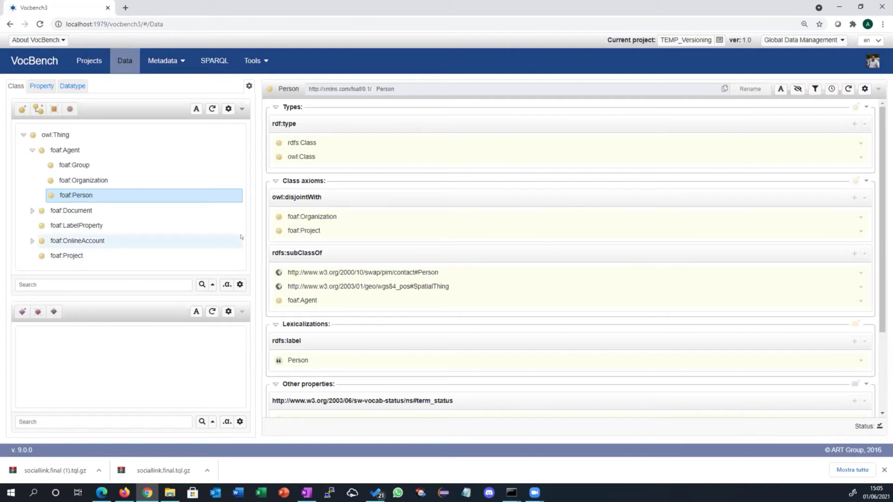
# - Look at the list of versions, then reopen foaf:Person in the class tree to check its instances again
pyautogui.click(802, 40)
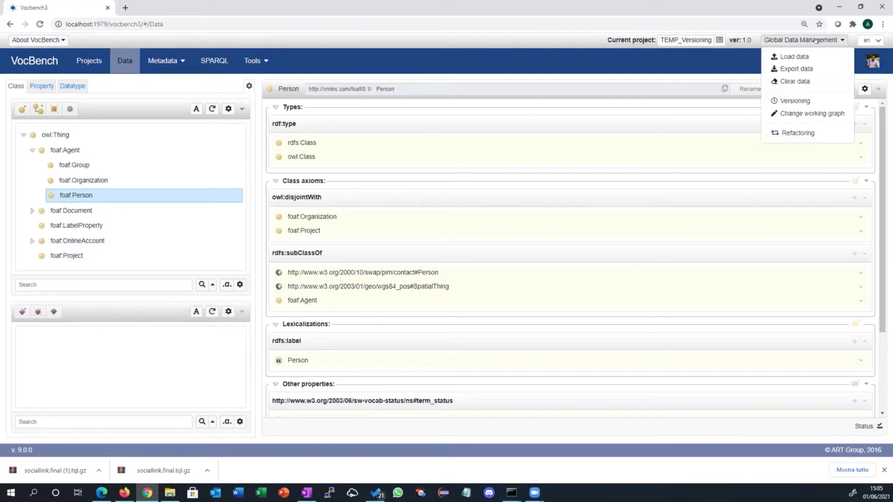
pyautogui.click(806, 101)
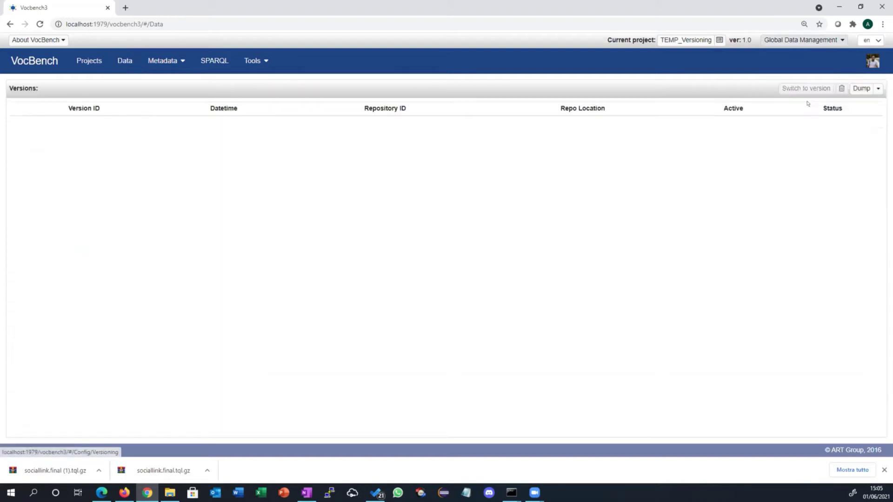
pyautogui.click(443, 123)
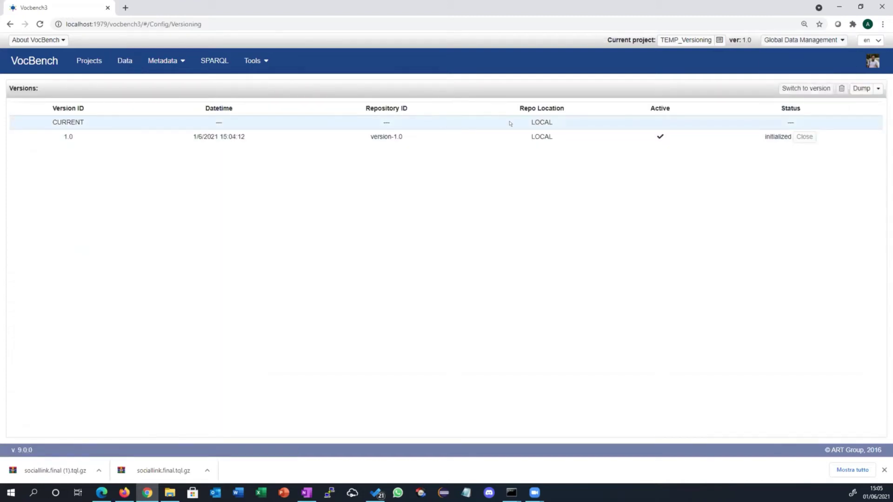
pyautogui.click(131, 65)
pyautogui.click(123, 213)
pyautogui.click(105, 195)
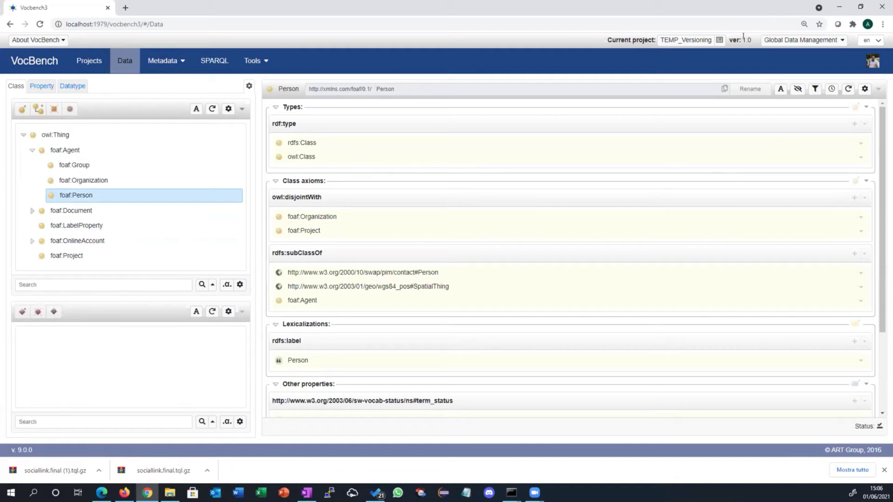
# - Switch the project back to the CURRENT version
pyautogui.click(802, 40)
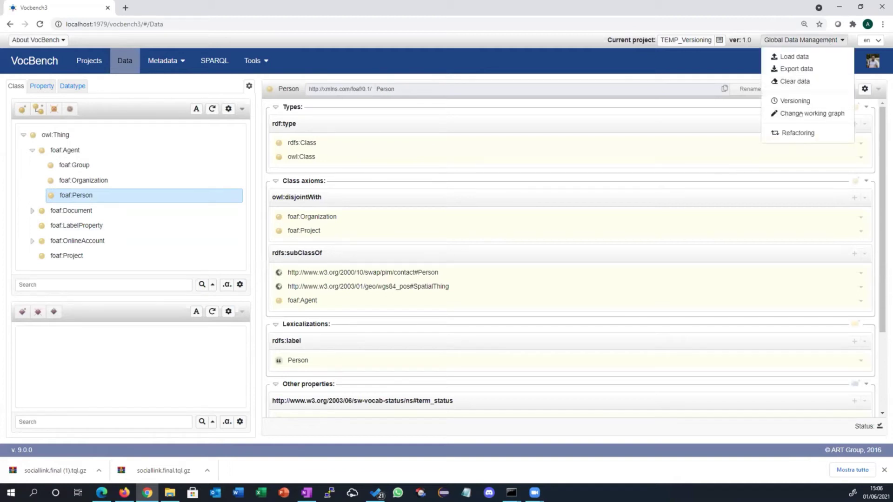
pyautogui.click(795, 101)
pyautogui.click(268, 124)
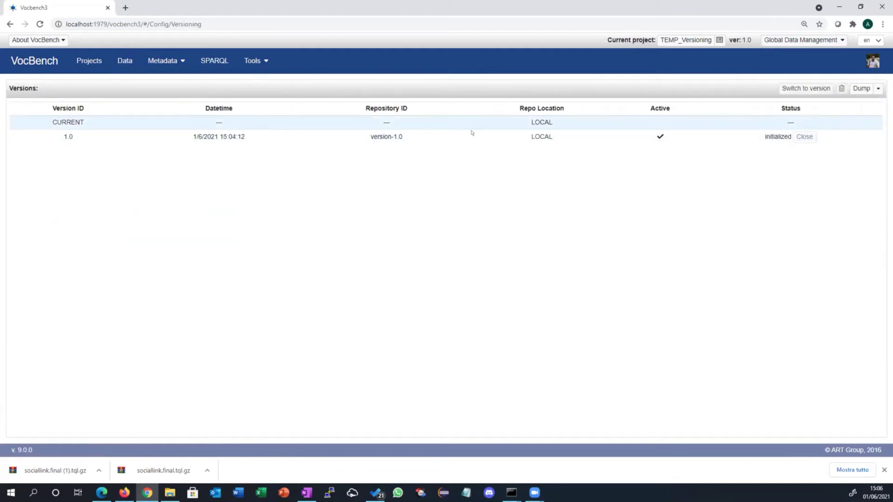
pyautogui.click(801, 87)
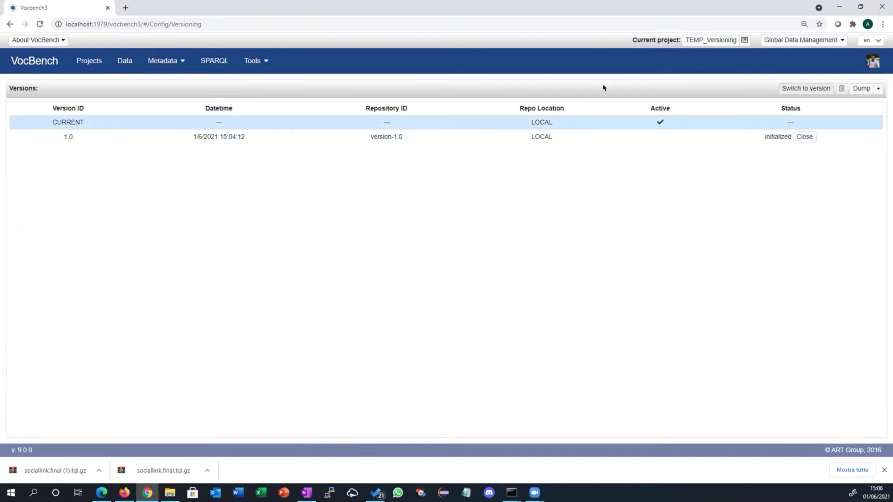
# - Expand foaf:Agent in the current data and open foaf:Person to examine its instance list
pyautogui.click(124, 65)
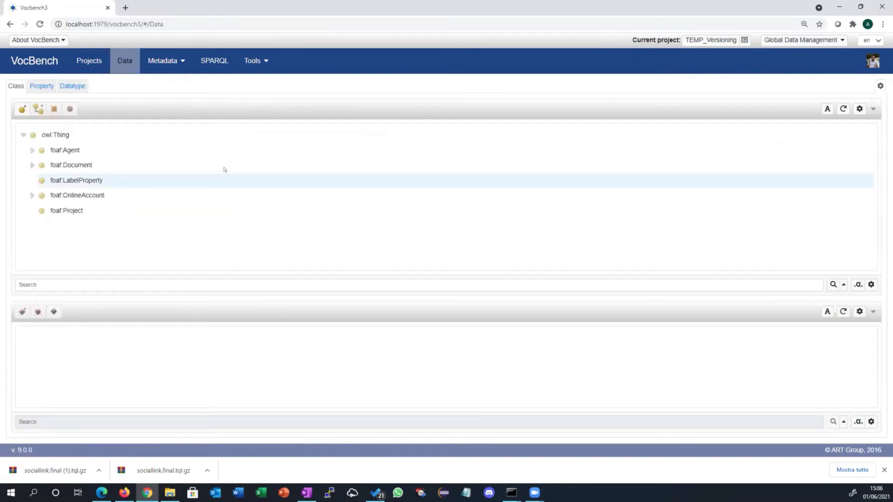
pyautogui.click(33, 152)
pyautogui.click(76, 194)
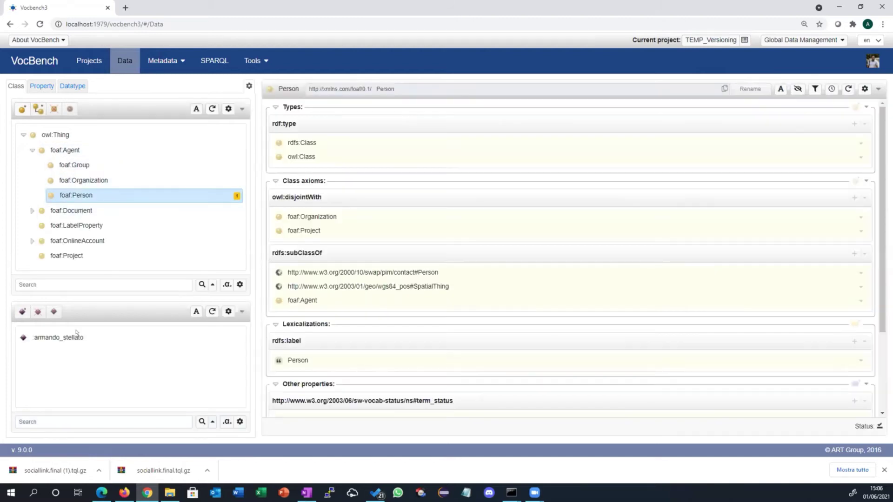
# - Open the person instance and choose foaf:givenname from the full property list as the property to add
pyautogui.click(123, 339)
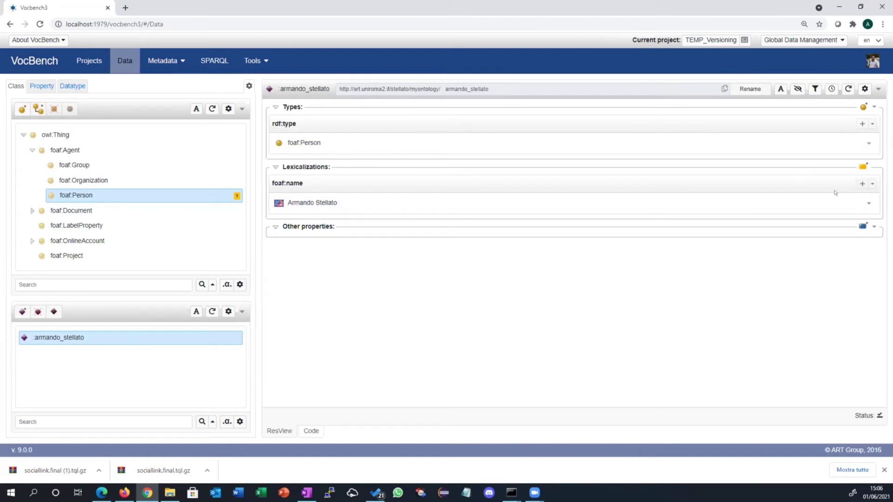
pyautogui.click(862, 227)
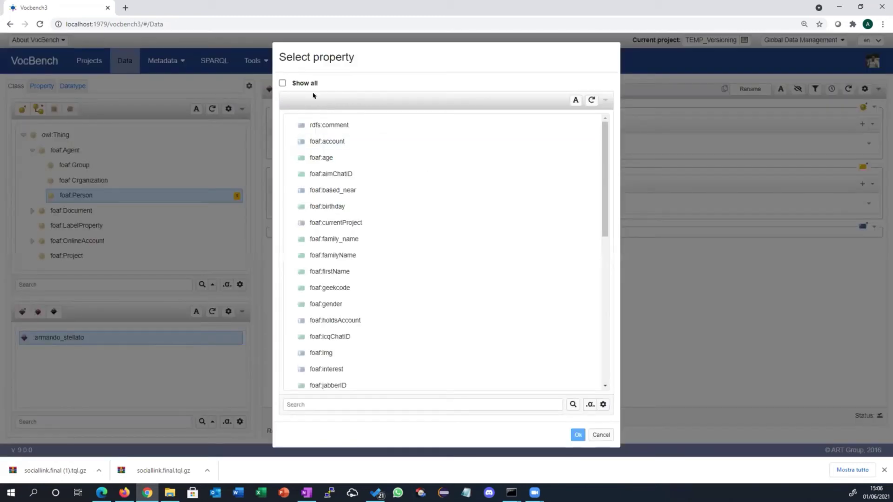
pyautogui.click(318, 400)
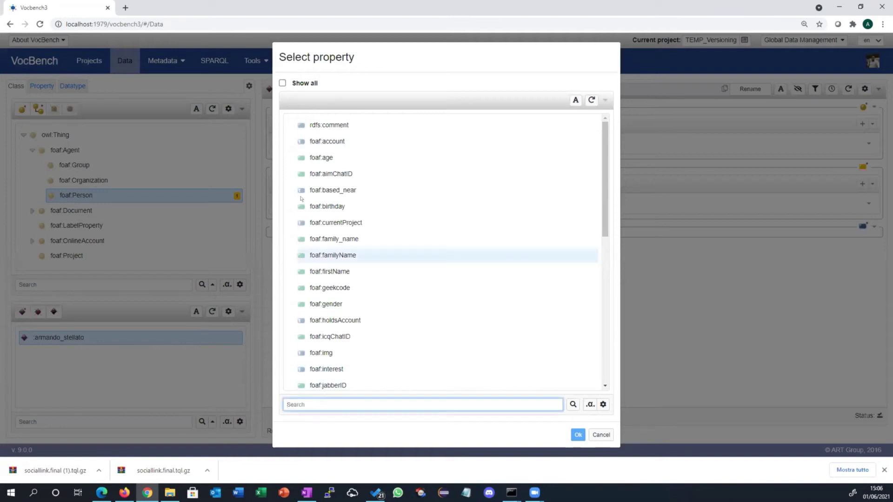
pyautogui.click(283, 82)
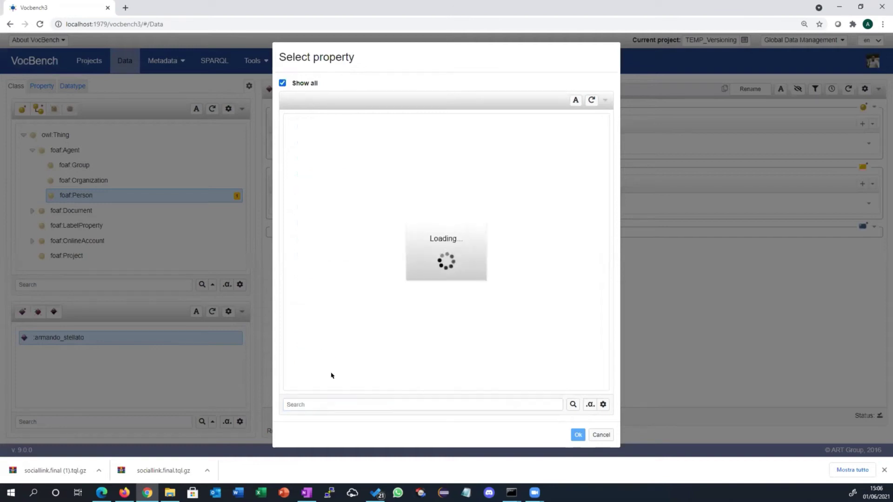
pyautogui.click(318, 401)
pyautogui.write('givenna.me')
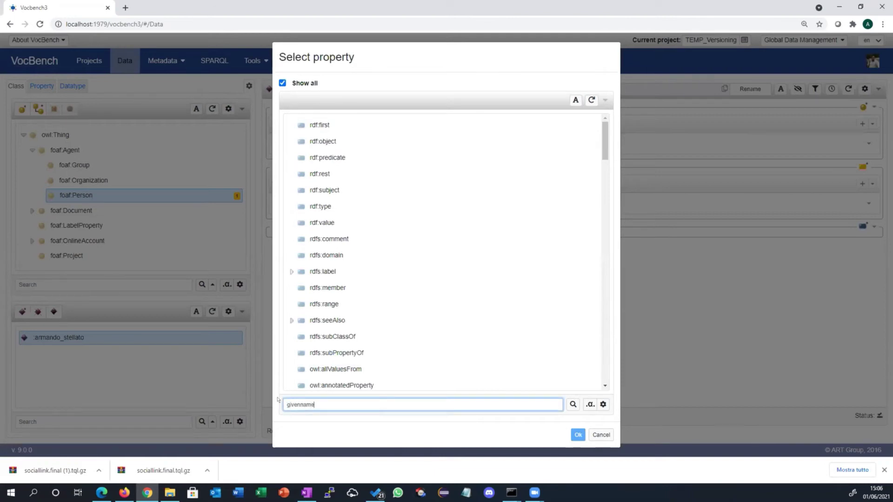
pyautogui.press('Return')
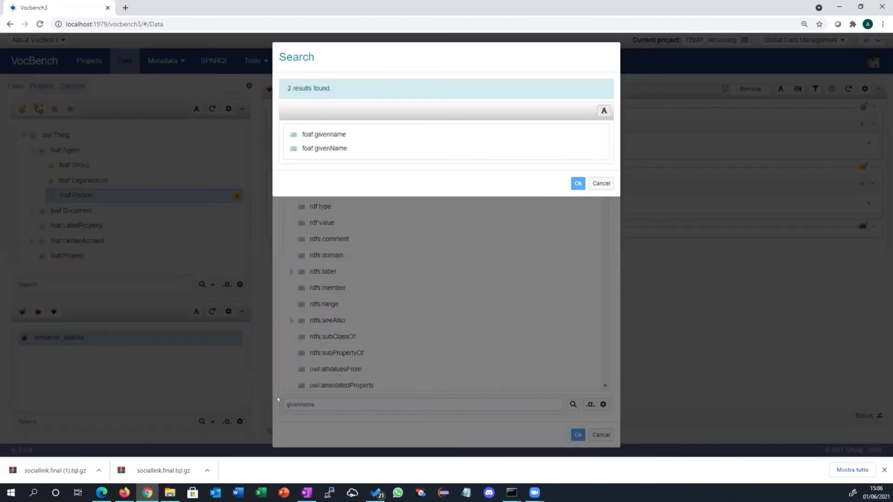
pyautogui.click(358, 133)
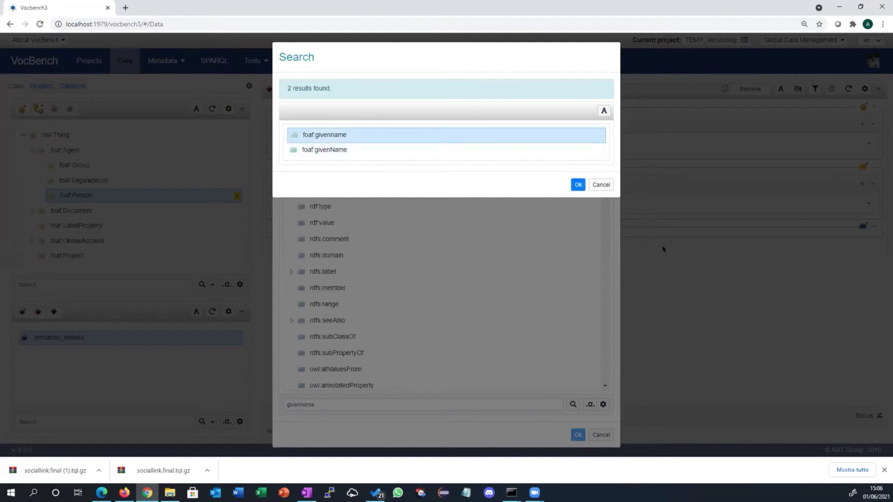
pyautogui.click(577, 184)
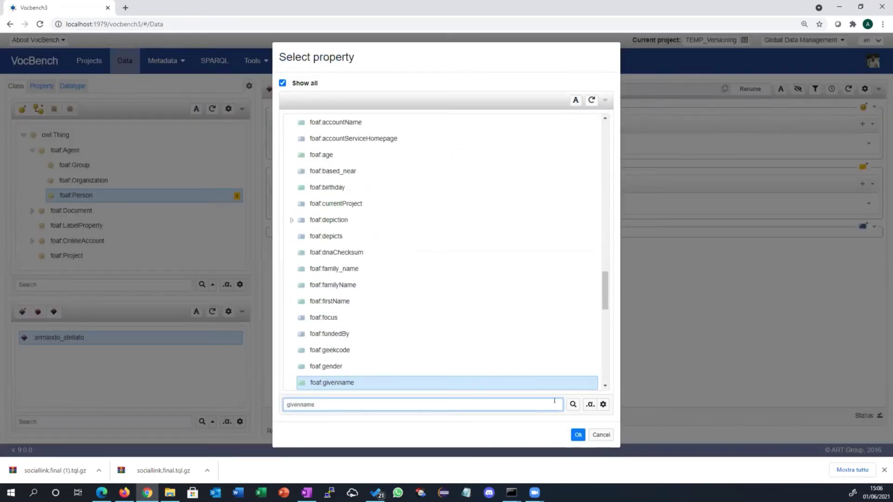
pyautogui.click(578, 435)
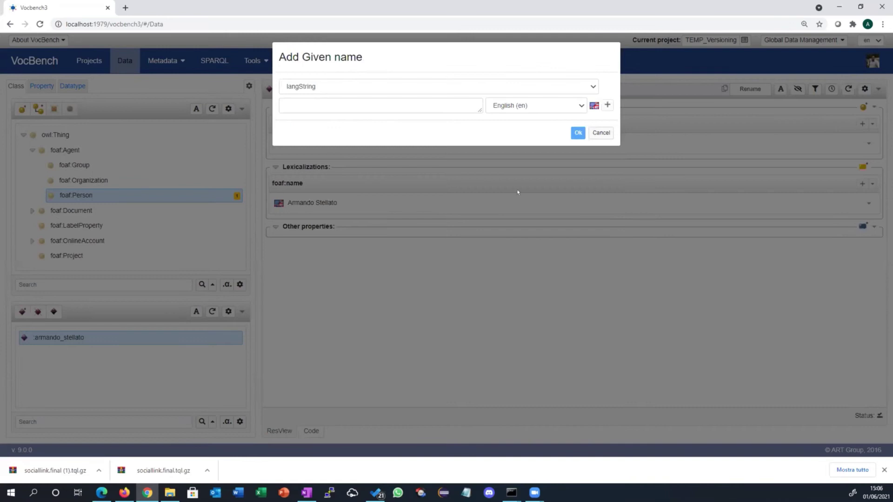
# - Enter the person's given name as an English langString value and add it to the instance
pyautogui.click(355, 101)
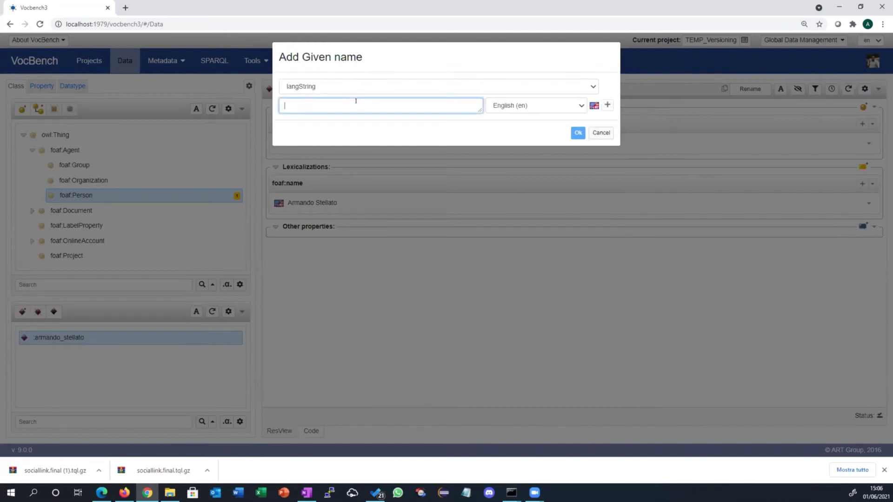
pyautogui.write('Armando')
pyautogui.click(579, 135)
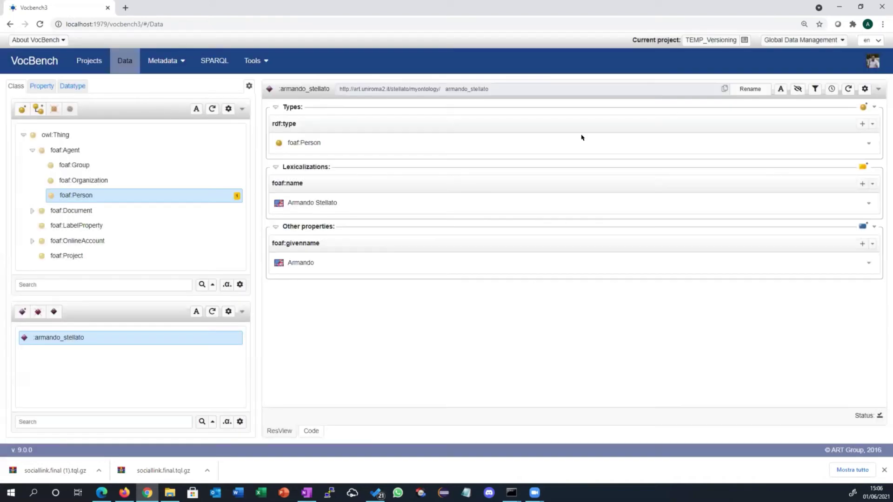
# - Search the properties for "family" and choose foaf:family_name as the next property to add to the person instance
pyautogui.click(863, 226)
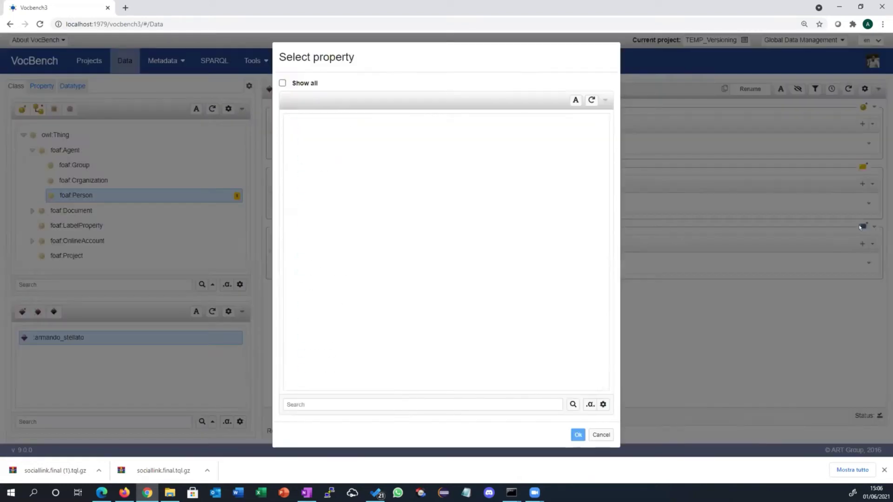
pyautogui.click(303, 402)
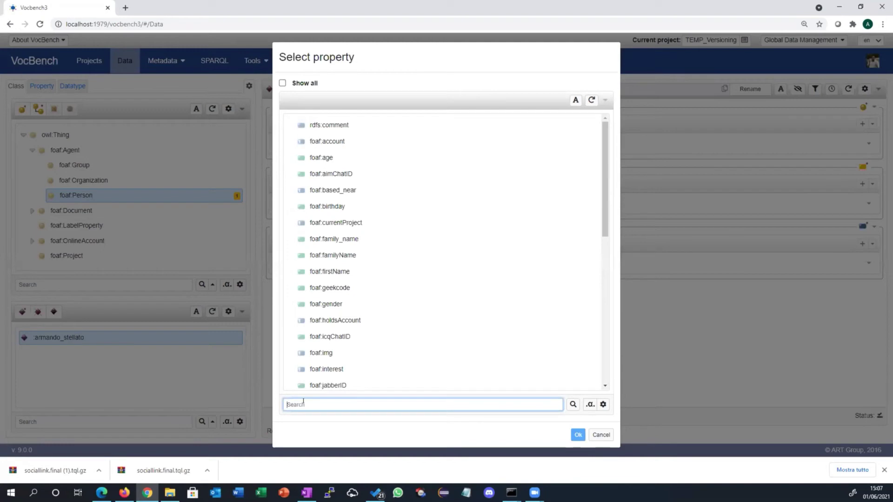
pyautogui.write('family')
pyautogui.press('Return')
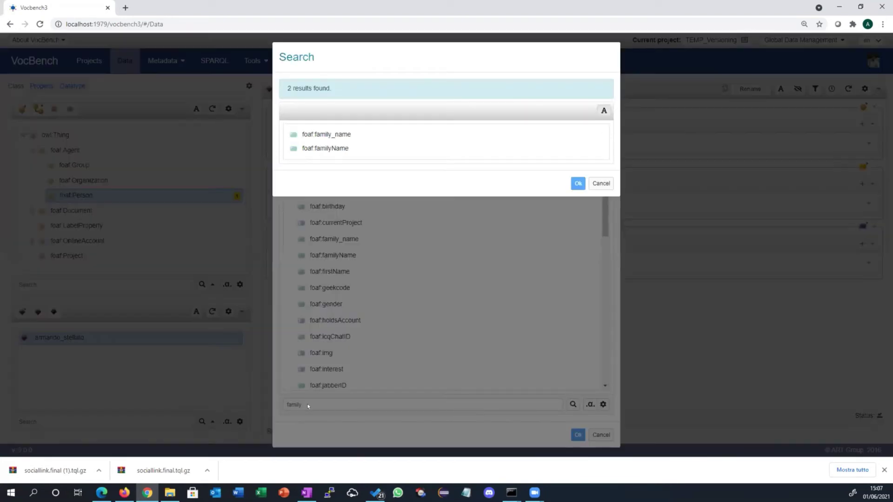
pyautogui.click(334, 134)
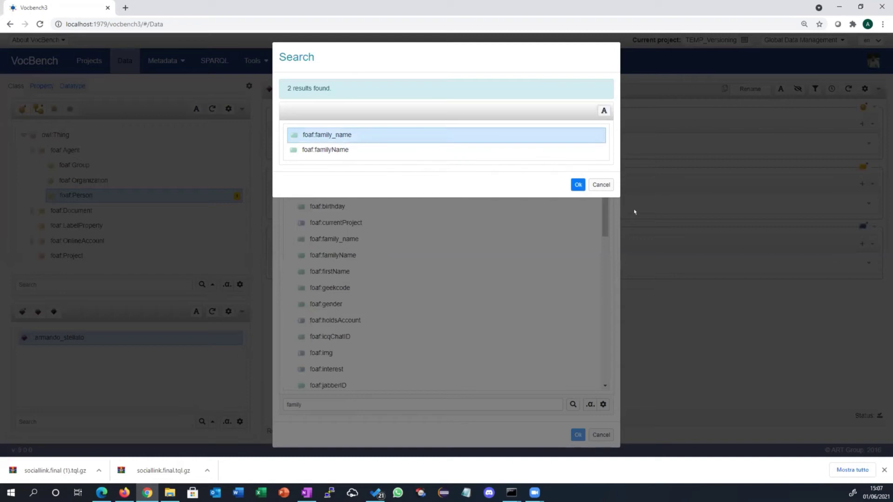
pyautogui.click(577, 184)
pyautogui.click(578, 434)
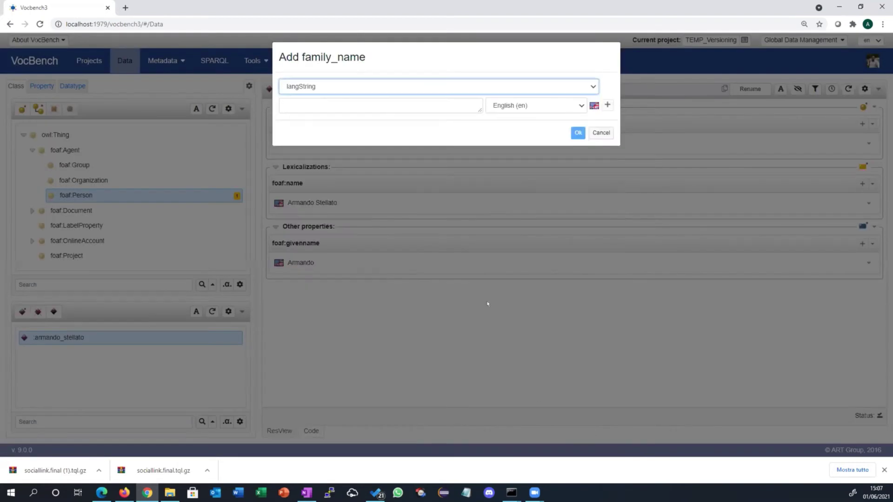
# - Enter the person's family name as an English langString value and add it to the instance
pyautogui.click(281, 103)
pyautogui.write('Stellato')
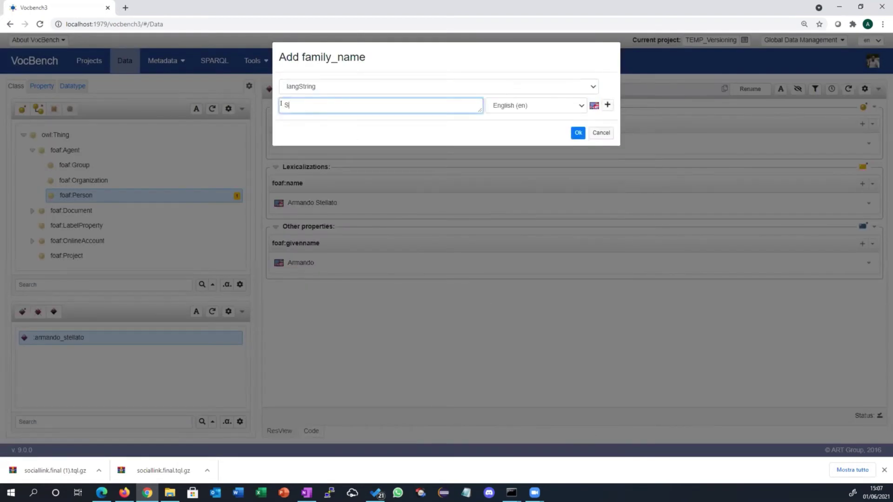
pyautogui.press('Return')
pyautogui.press('BackSpace')
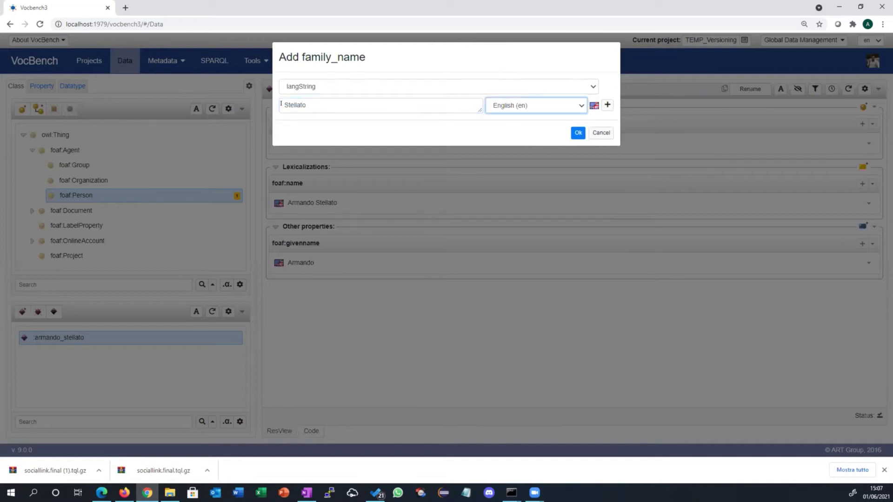
pyautogui.click(578, 133)
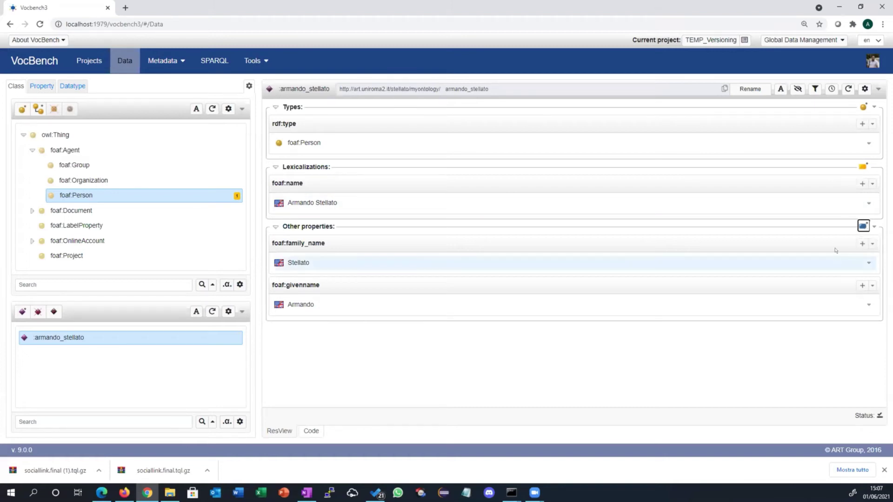
# - Dump a new version of the project with version ID 2.0
pyautogui.click(829, 40)
pyautogui.click(799, 100)
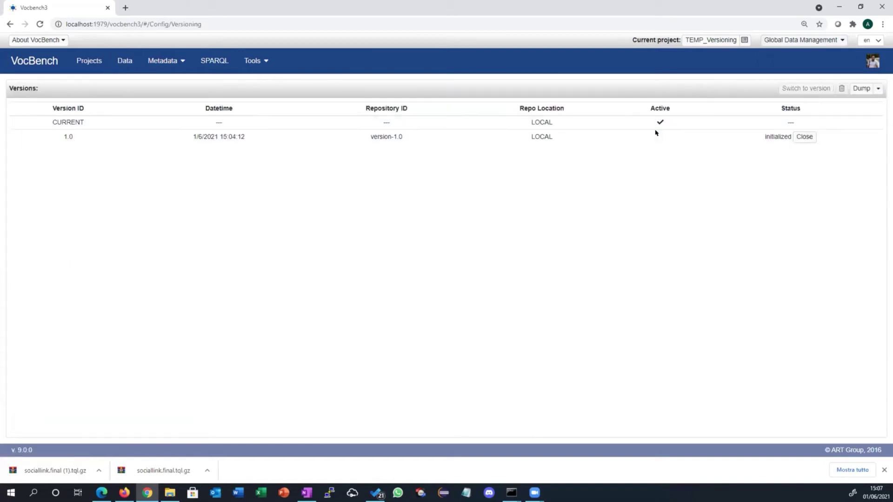
pyautogui.click(876, 91)
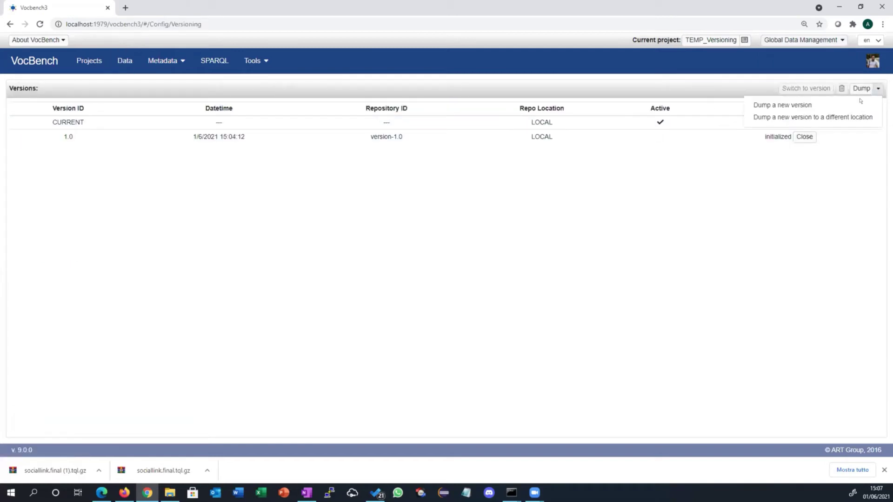
pyautogui.click(806, 105)
pyautogui.write('2.0')
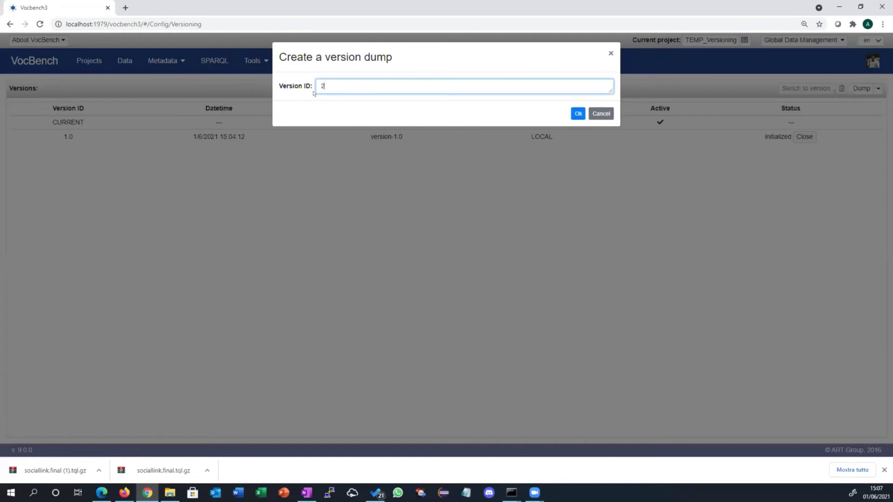
pyautogui.click(577, 113)
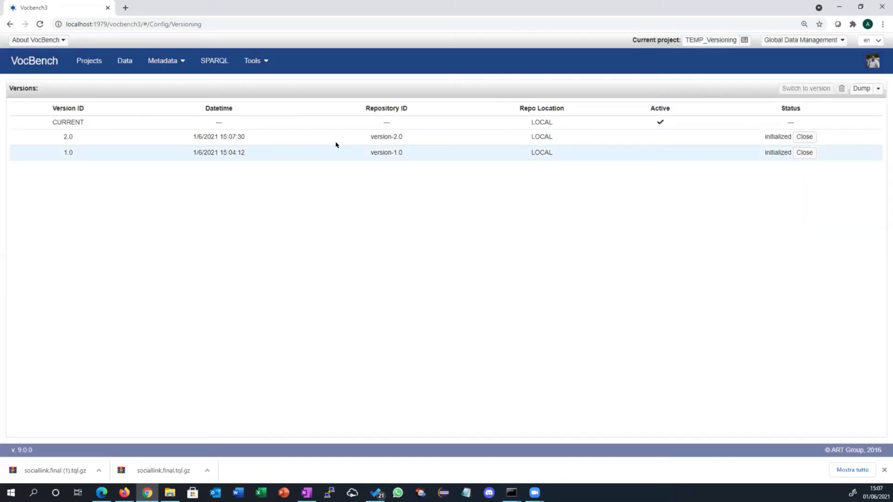
# - Return to the project data and choose foaf:age as a new property for the person instance
pyautogui.click(104, 61)
pyautogui.click(125, 60)
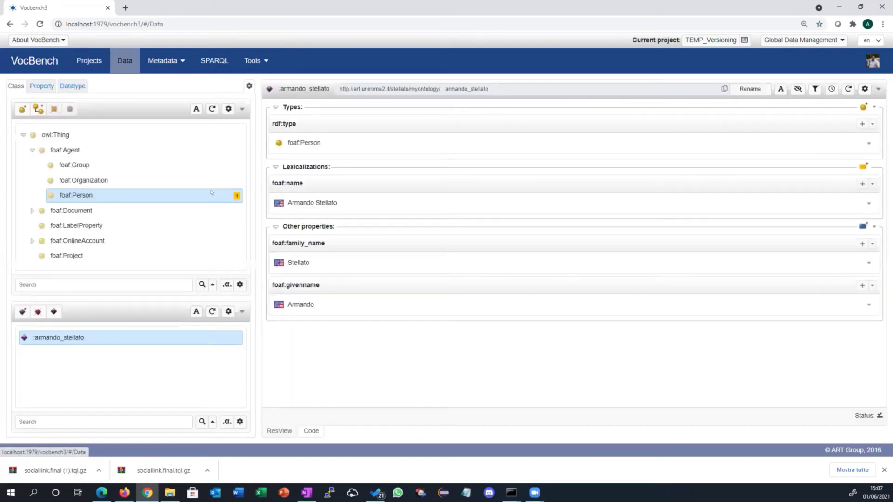
pyautogui.click(863, 226)
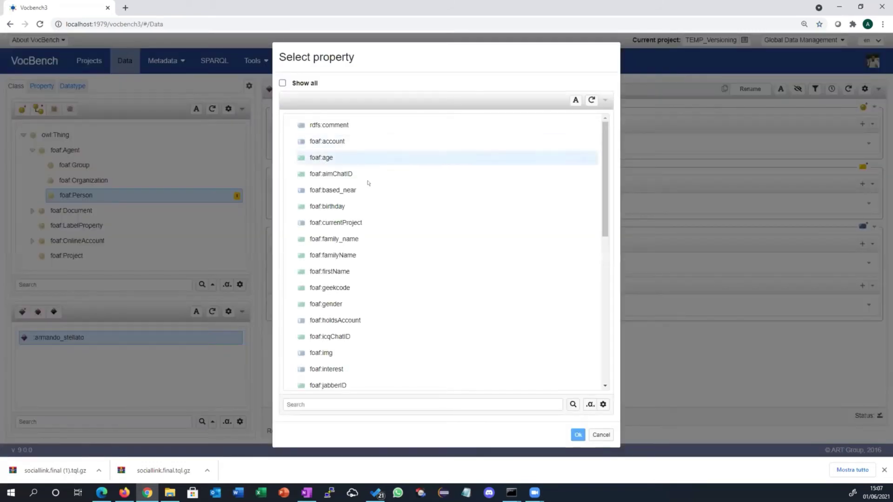
pyautogui.click(335, 161)
pyautogui.click(578, 435)
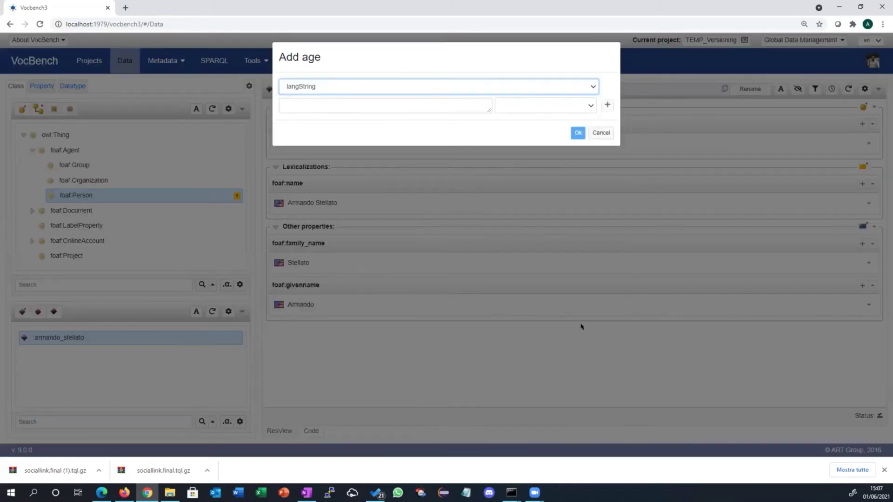
# - Set the age value's datatype to xsd:integer, enter 45 and add it to the person instance
pyautogui.click(340, 101)
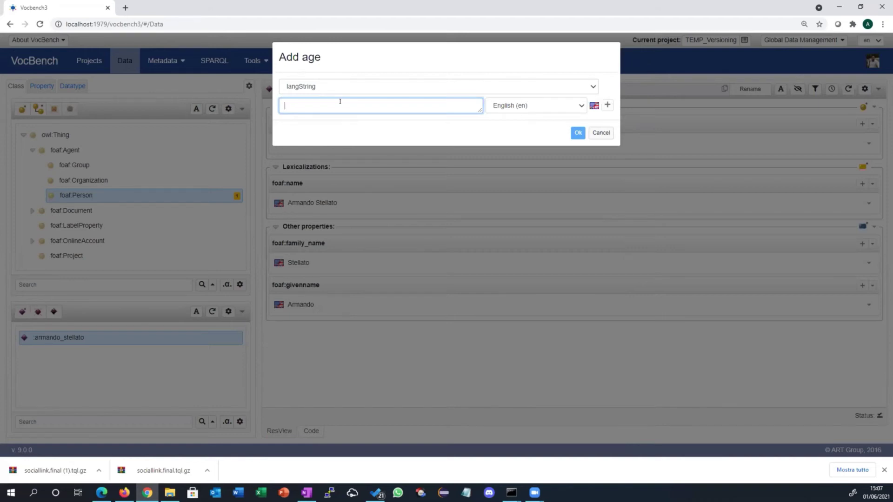
pyautogui.write('45')
pyautogui.click(352, 80)
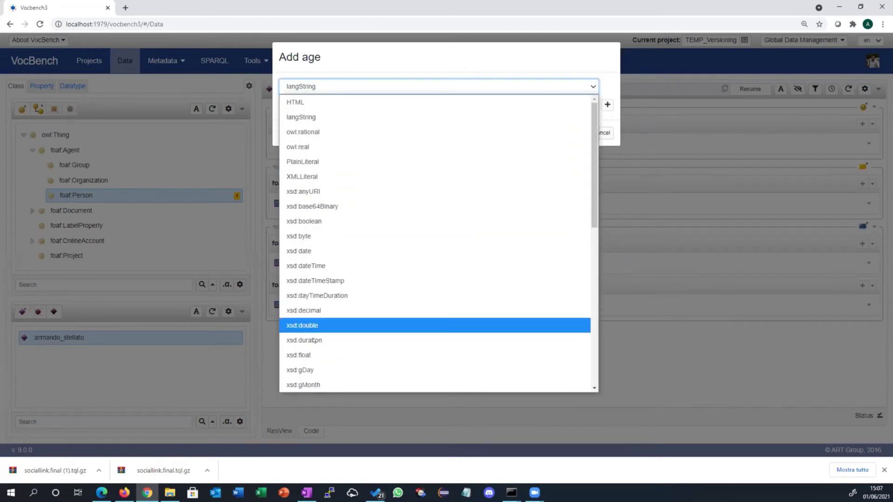
pyautogui.scroll(-5, 321, 312)
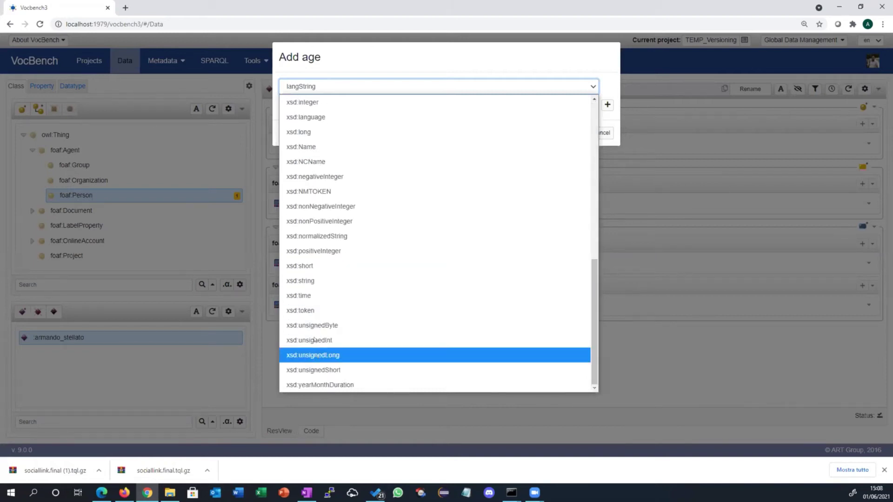
pyautogui.scroll(5, 323, 176)
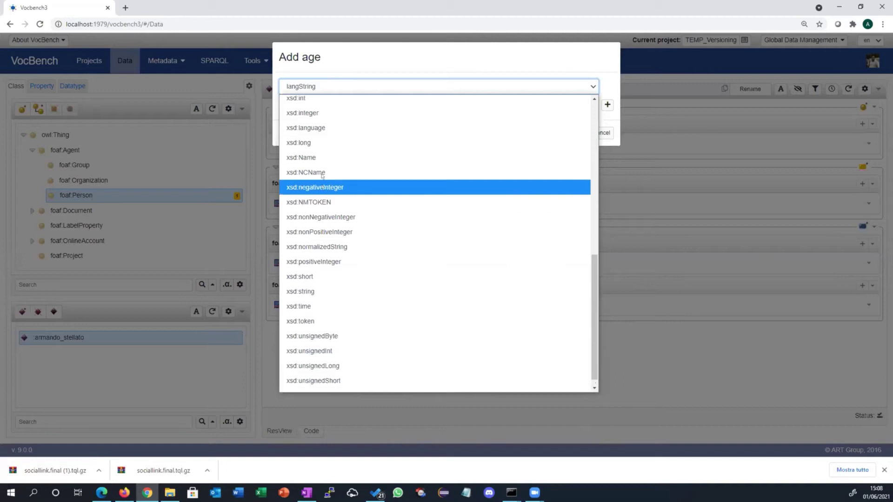
pyautogui.click(325, 289)
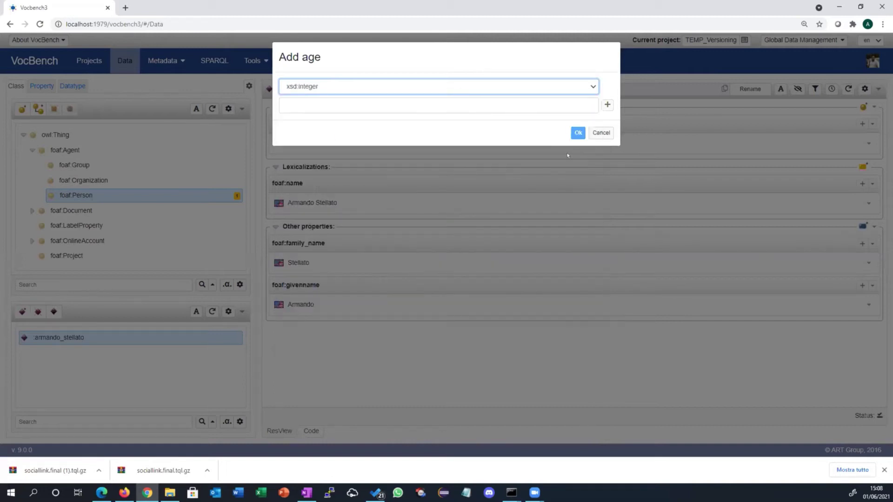
pyautogui.click(362, 105)
pyautogui.write('45')
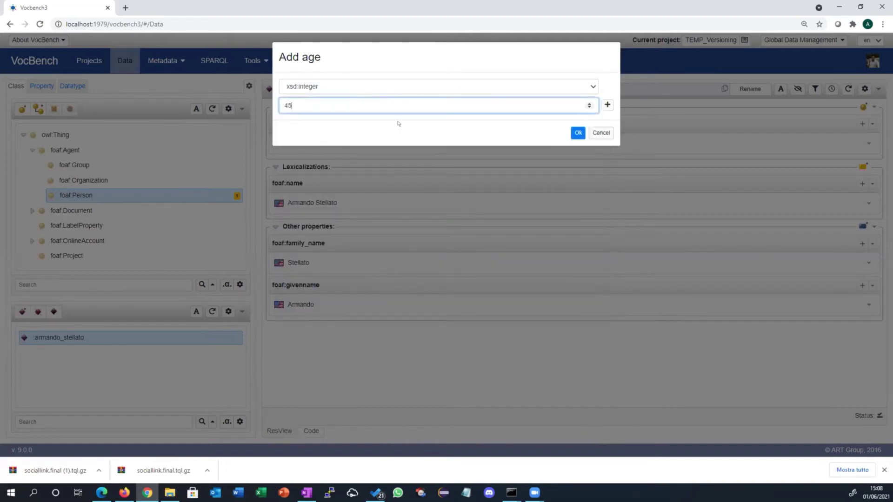
pyautogui.click(578, 133)
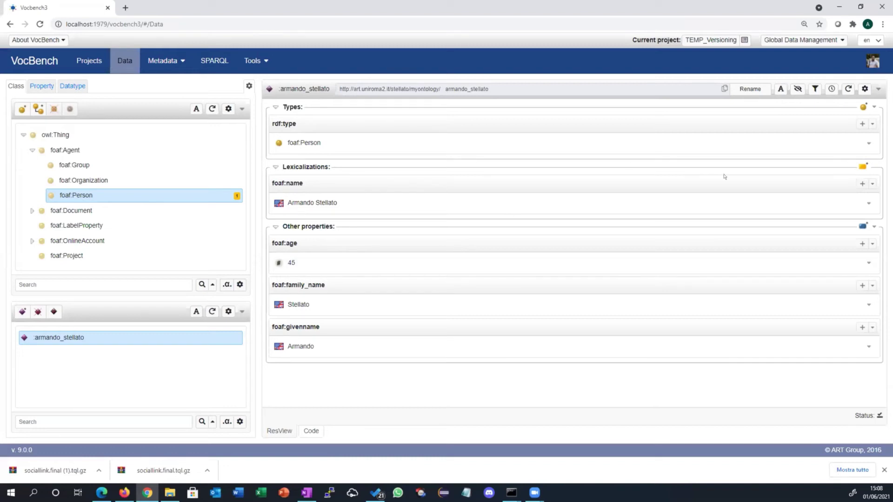
# - Open the list of versions and switch the project to version 1.0
pyautogui.click(821, 40)
pyautogui.click(785, 96)
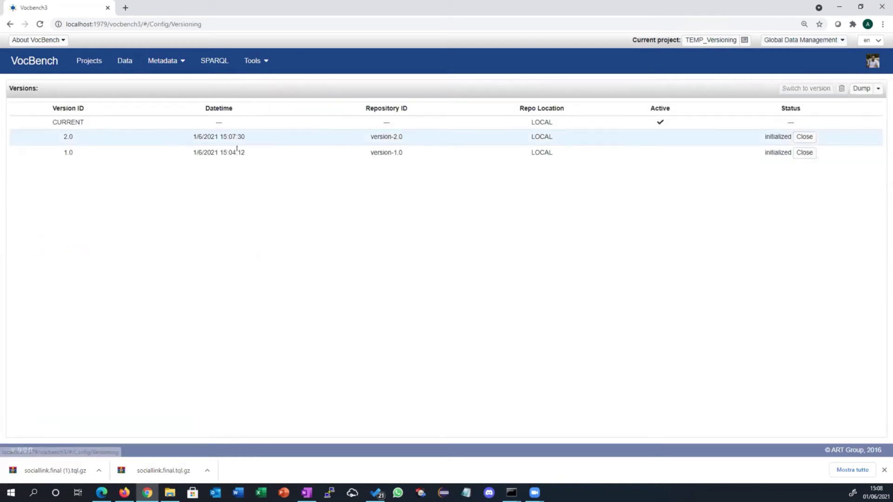
pyautogui.click(791, 89)
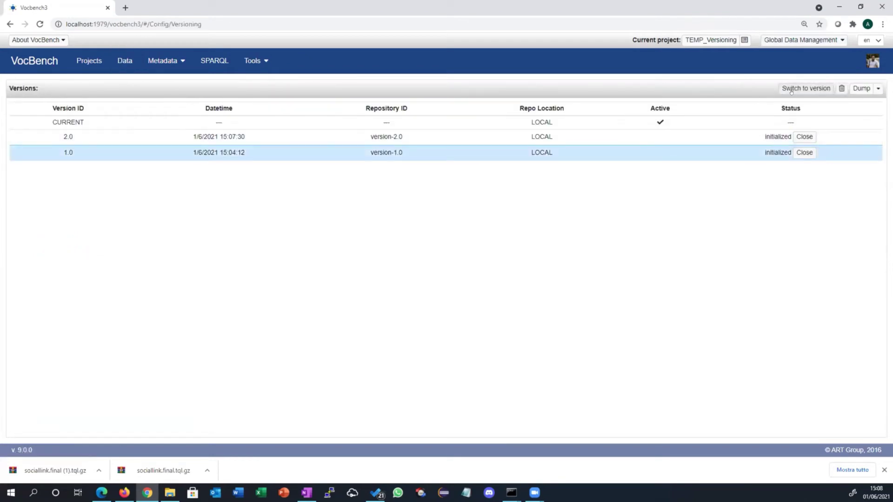
# - Expand foaf:Agent in the version 1.0 data and open foaf:Person to check its instance list
pyautogui.click(125, 61)
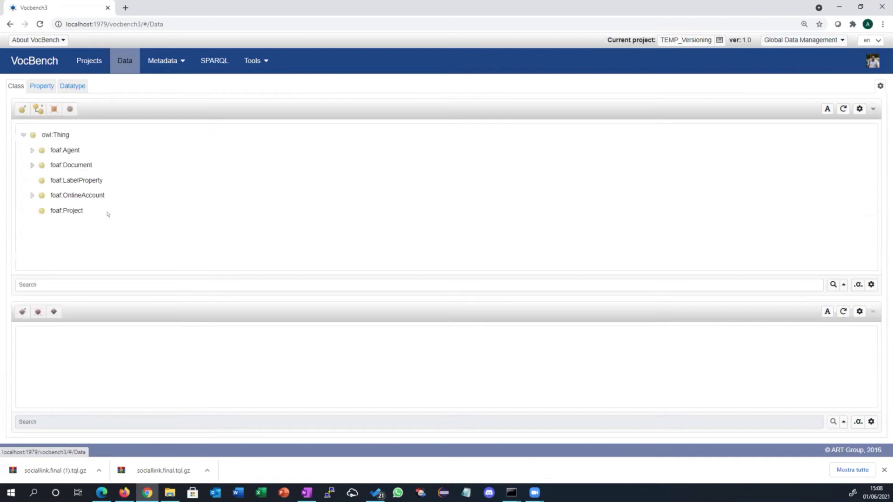
pyautogui.click(28, 150)
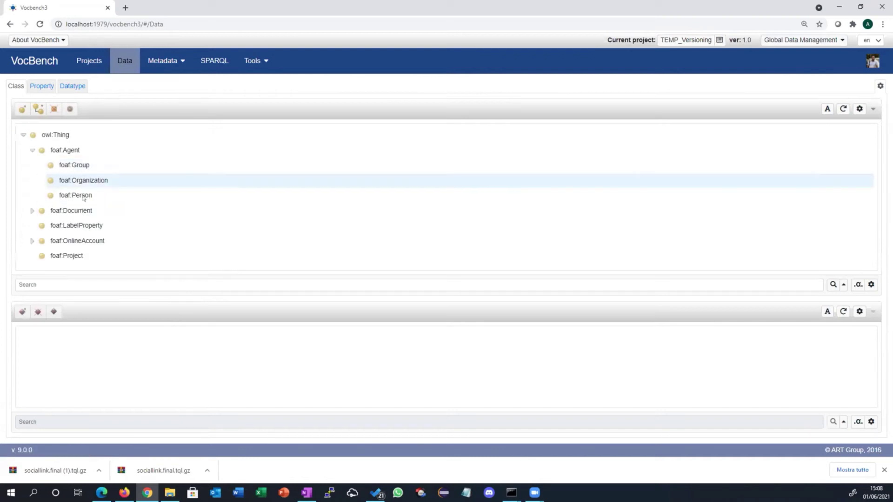
pyautogui.click(76, 194)
# - Go back to the list of versions and switch the project to version 2.0
pyautogui.click(828, 42)
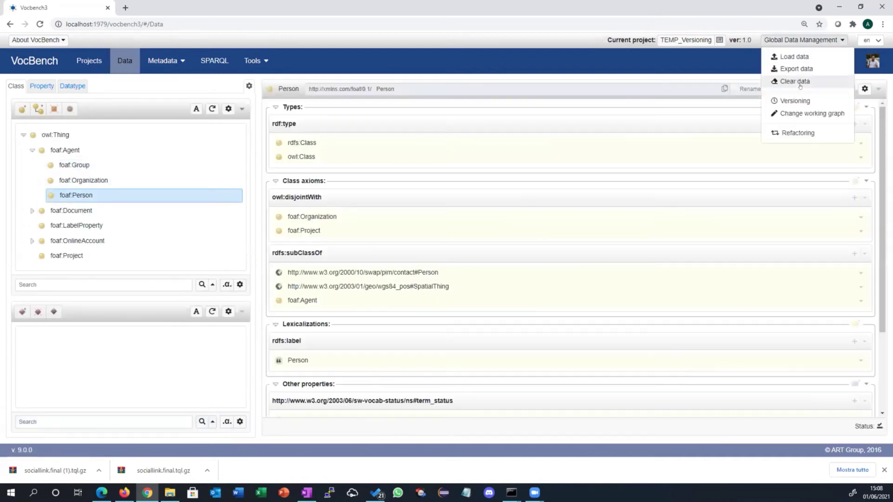
pyautogui.click(786, 96)
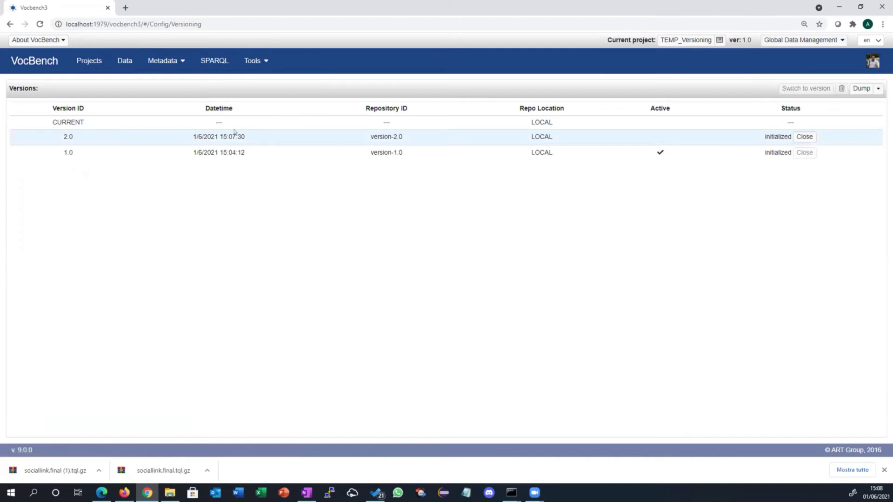
pyautogui.click(248, 135)
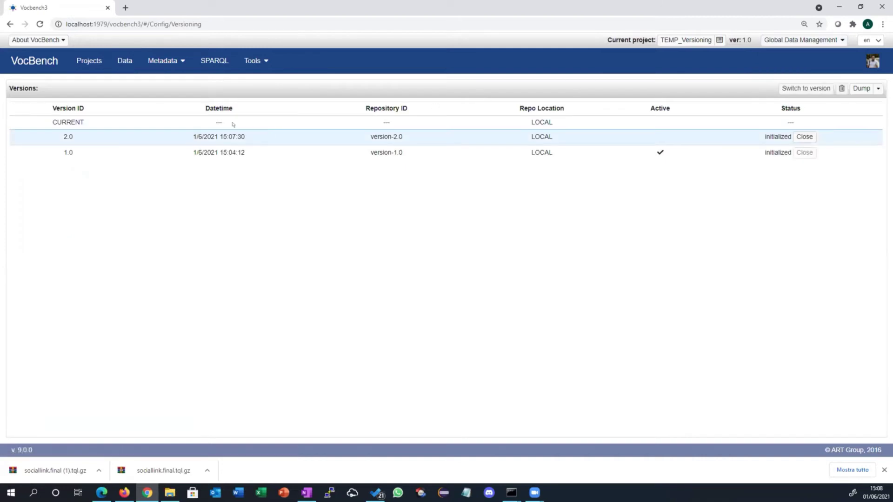
pyautogui.click(813, 88)
# - Expand foaf:Agent in the version 2.0 data, select foaf:Person and open its person instance to examine the stored properties
pyautogui.click(125, 61)
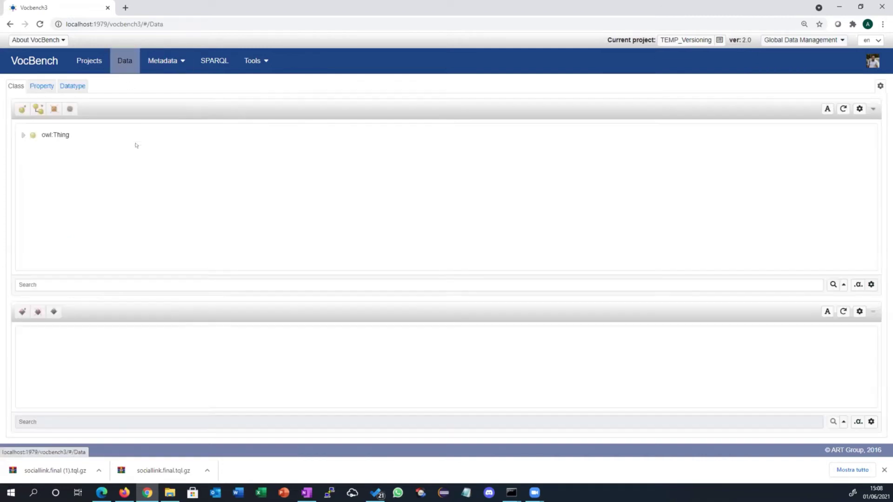
pyautogui.doubleClick(65, 150)
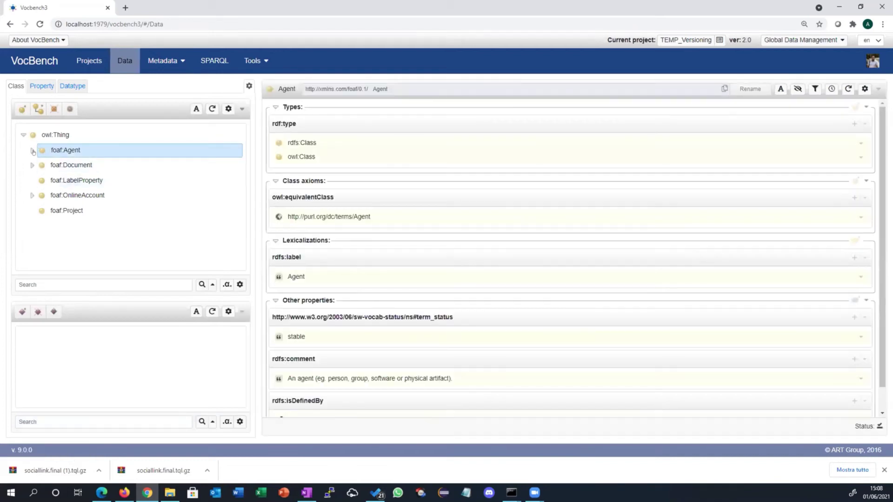
pyautogui.click(96, 196)
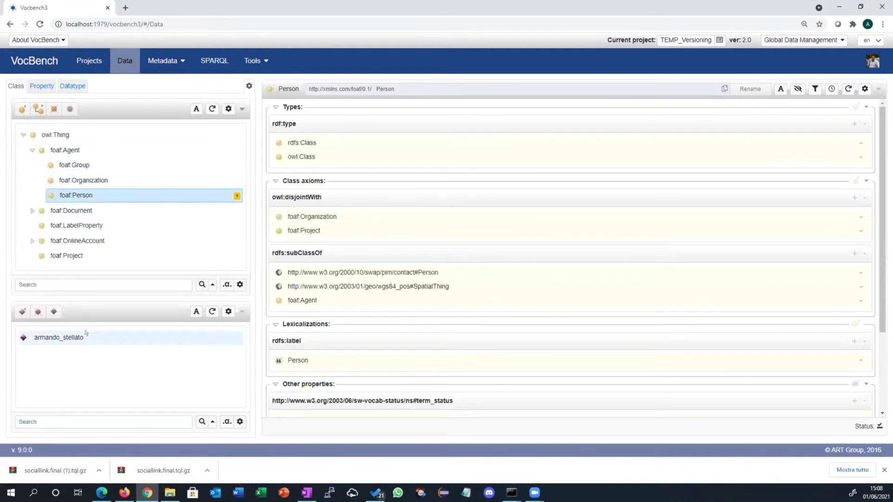
pyautogui.click(79, 337)
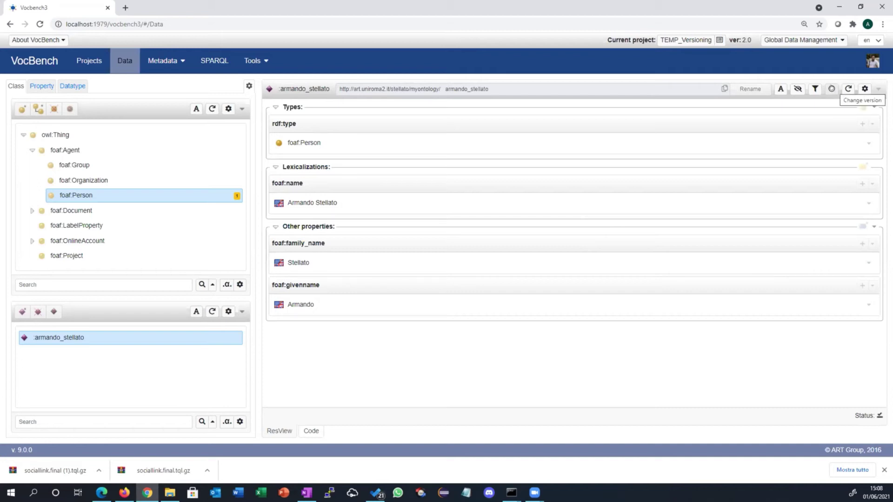
# - Compare the open person instance's properties in version 1.0, version 2.0 and the current version, using the resource view's version selector
pyautogui.click(831, 88)
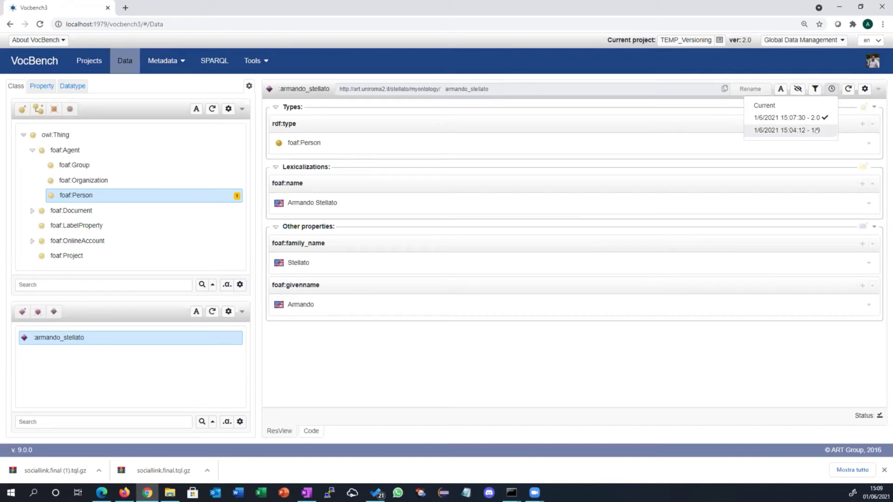
pyautogui.click(817, 131)
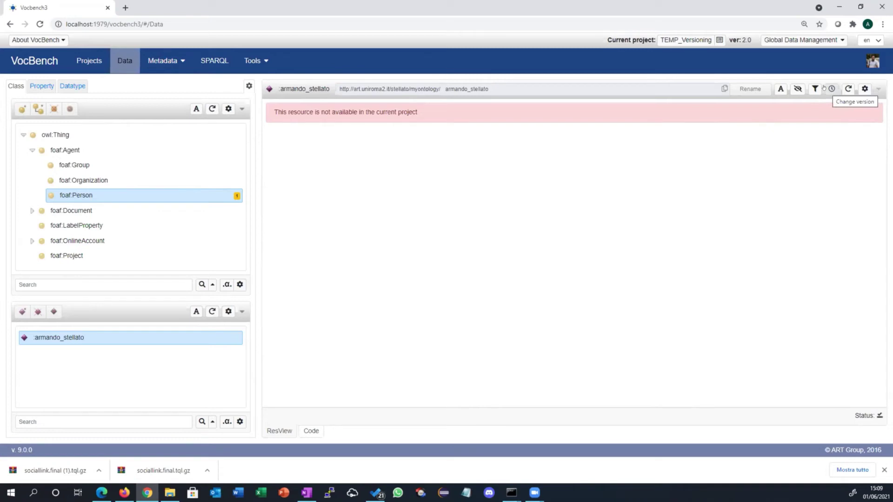
pyautogui.click(824, 87)
pyautogui.click(806, 117)
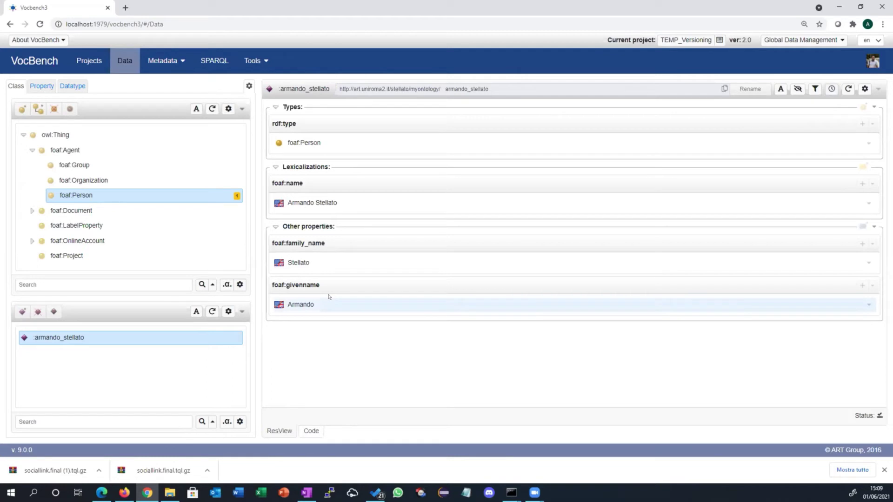
pyautogui.click(831, 88)
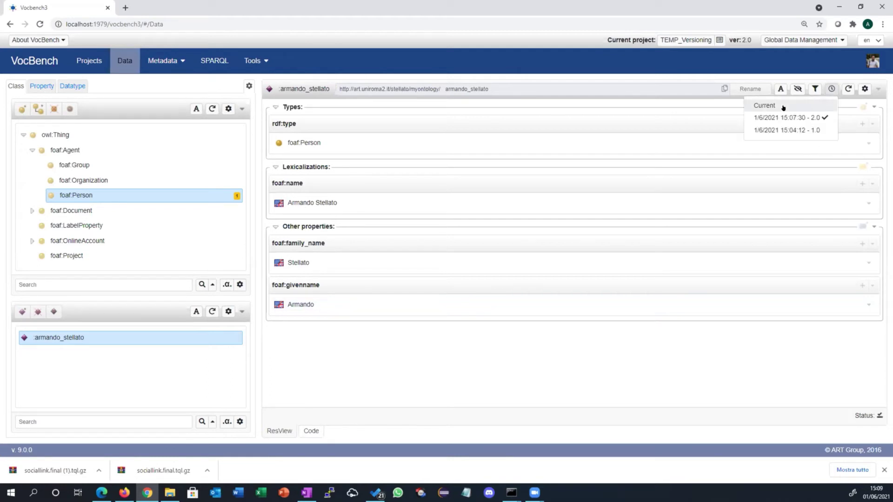
pyautogui.click(783, 106)
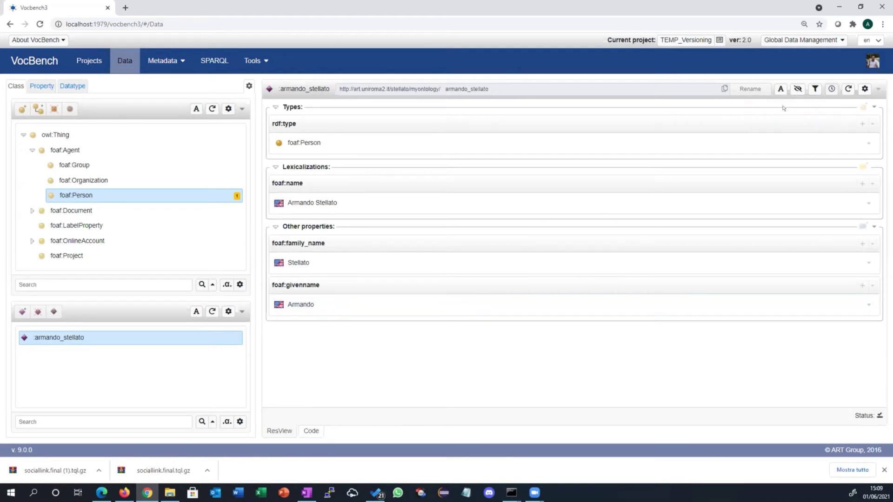
# - Reselect foaf:Person and reopen its person instance to recheck its properties and the versions offered for it
pyautogui.click(74, 210)
pyautogui.click(76, 195)
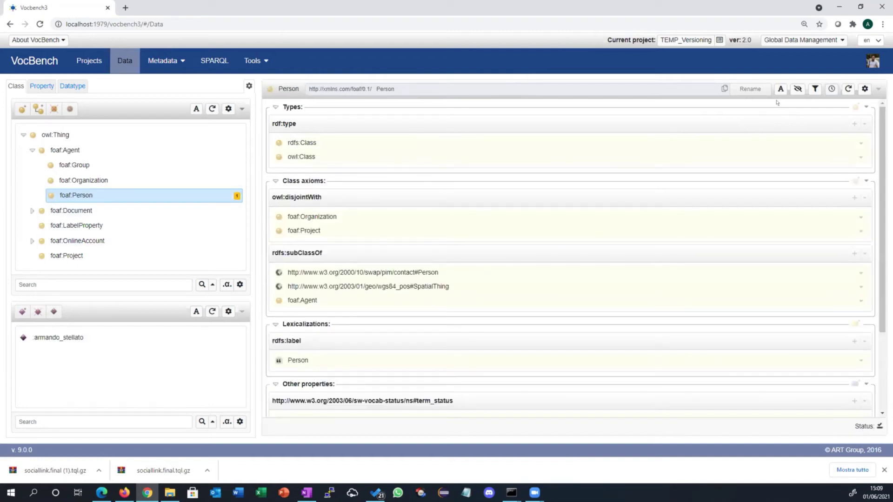
pyautogui.click(60, 338)
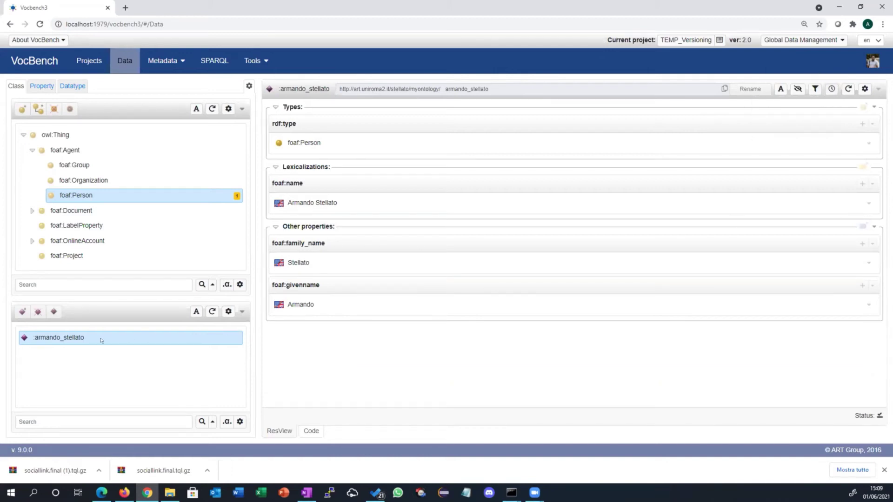
pyautogui.click(831, 89)
# - Open the list of versions and switch the project back to the CURRENT version
pyautogui.click(802, 40)
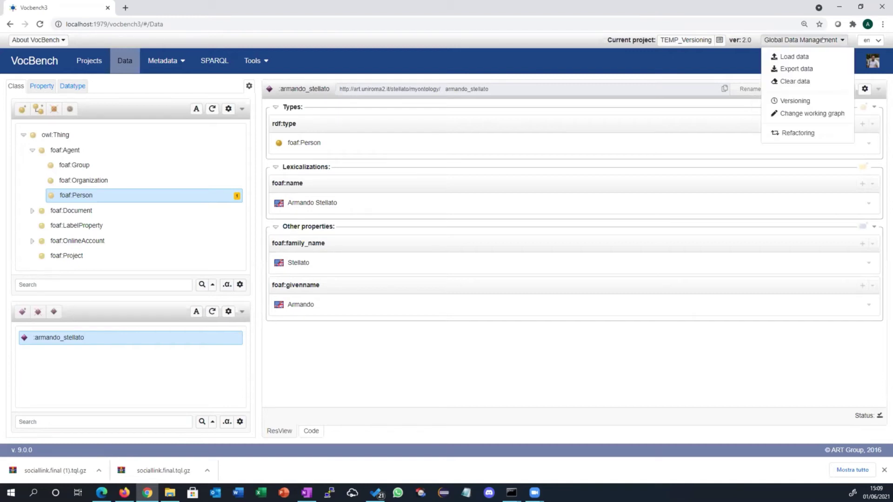
pyautogui.click(743, 41)
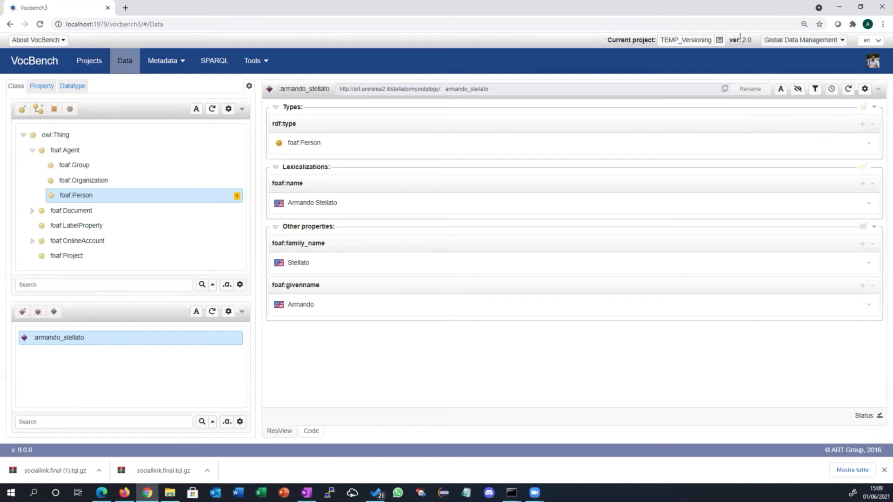
pyautogui.click(779, 41)
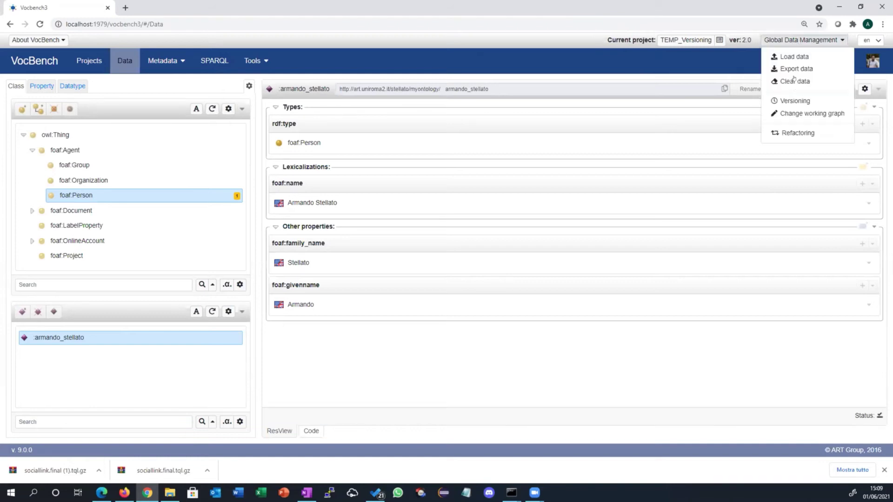
pyautogui.click(800, 101)
pyautogui.click(592, 121)
pyautogui.click(798, 90)
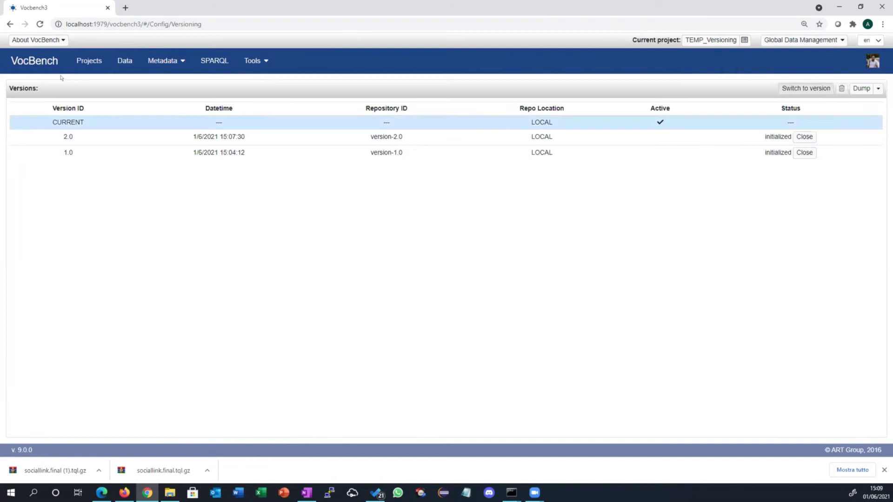
# - Expand foaf:Agent in the current data, select foaf:Person and open its person instance to examine the stored properties
pyautogui.click(125, 60)
pyautogui.click(32, 150)
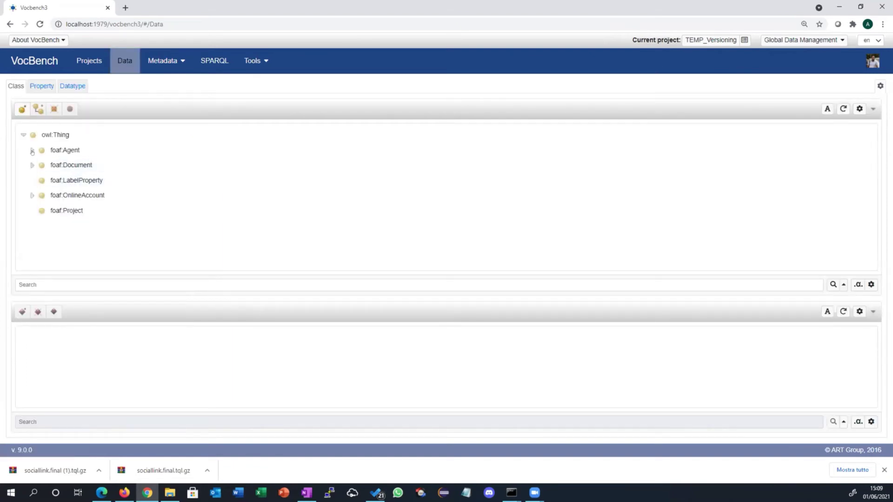
pyautogui.click(76, 194)
pyautogui.click(136, 344)
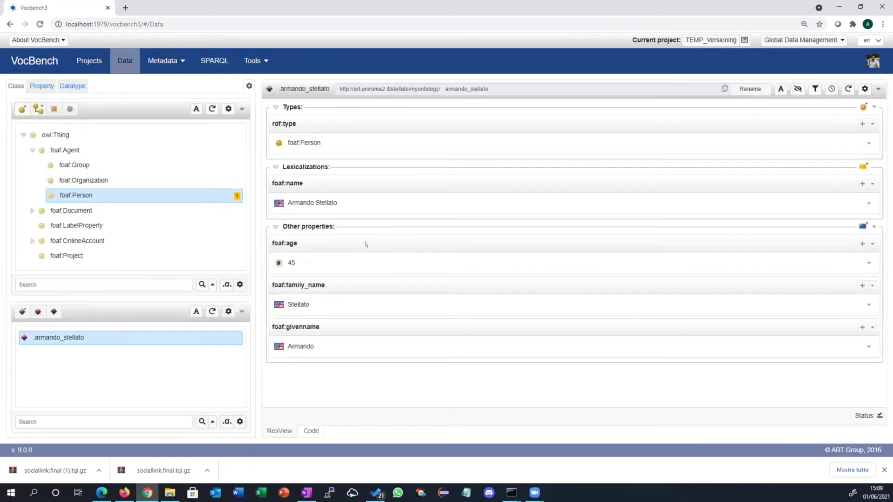
# - Inspect the person instance as stored in versions 1.0 and 2.0, ending on the current version
pyautogui.click(831, 89)
pyautogui.click(806, 129)
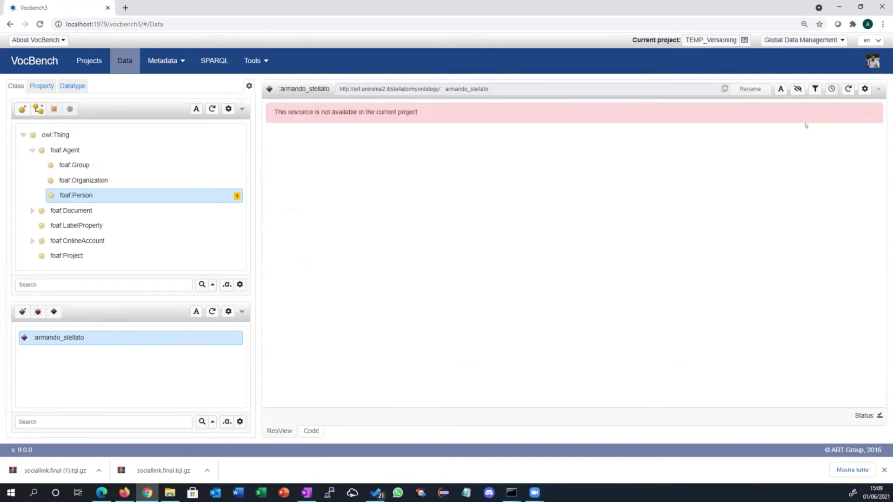
pyautogui.click(832, 89)
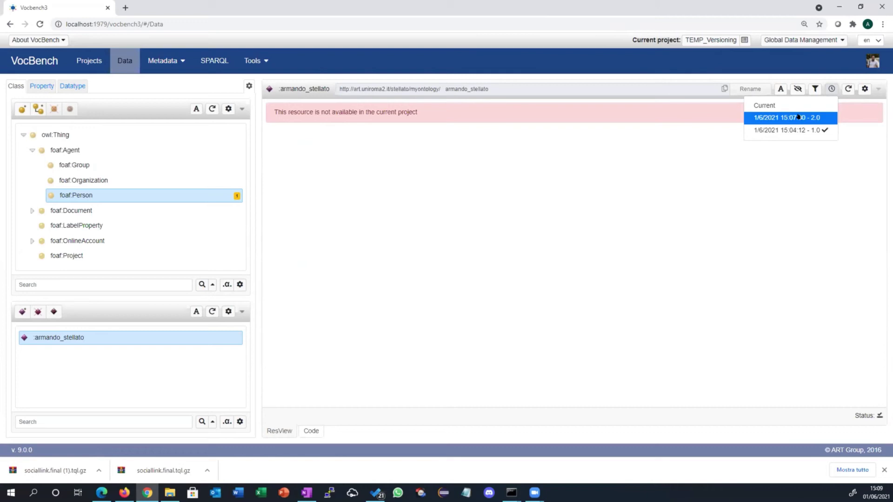
pyautogui.click(799, 116)
pyautogui.click(831, 89)
pyautogui.click(799, 106)
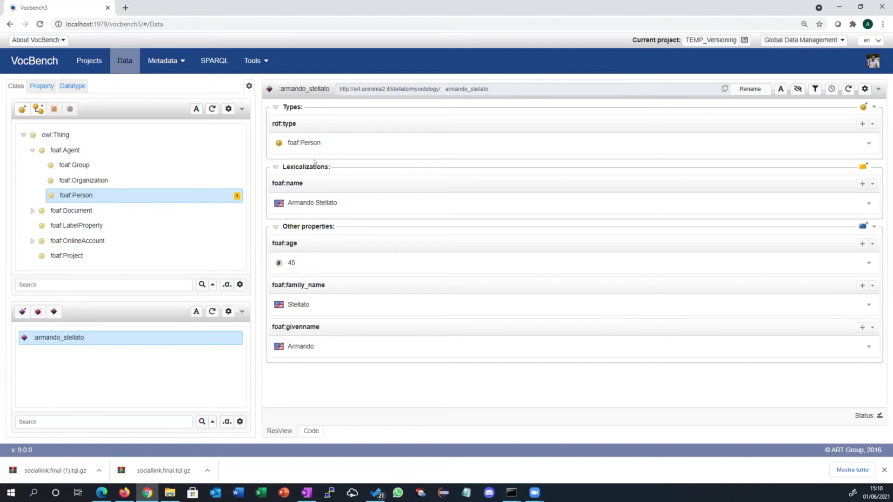
# - Start a new project and enable the use of resource metadata in its optional settings
pyautogui.click(104, 63)
pyautogui.click(25, 89)
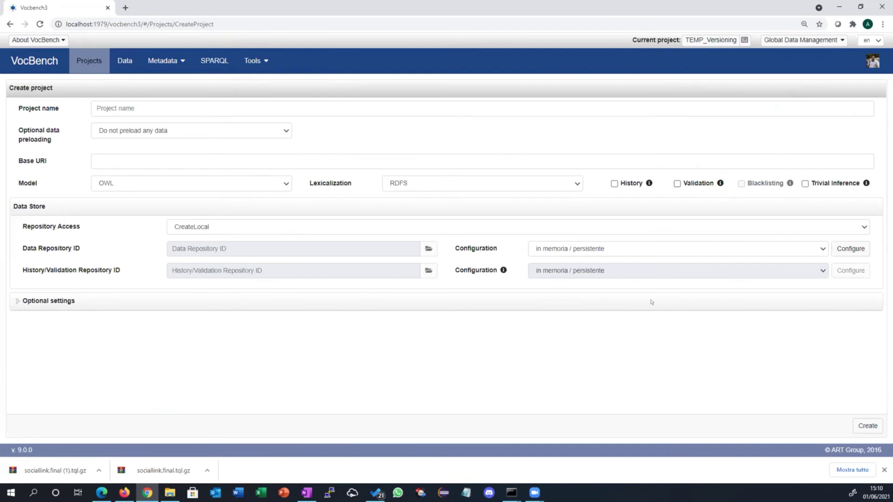
pyautogui.click(108, 303)
pyautogui.scroll(-2, 299, 285)
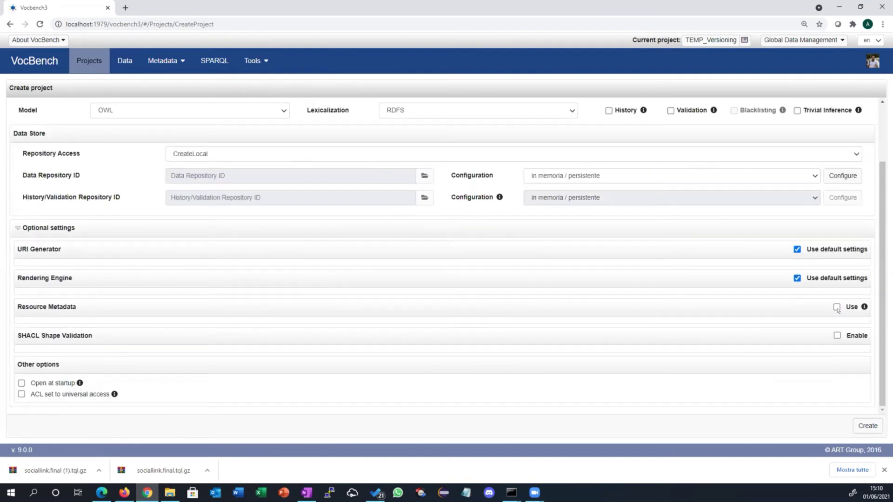
pyautogui.click(837, 307)
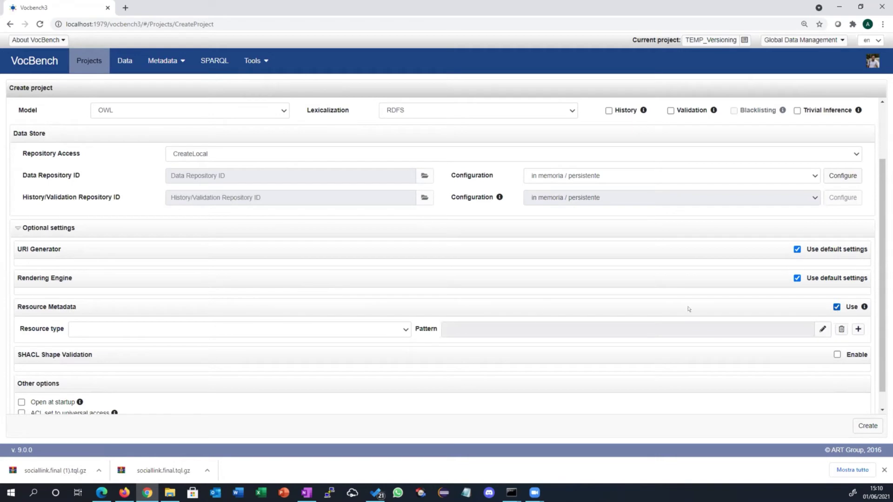
# - Assign the DublinCore metadata pattern to the resource type Any resource
pyautogui.click(390, 327)
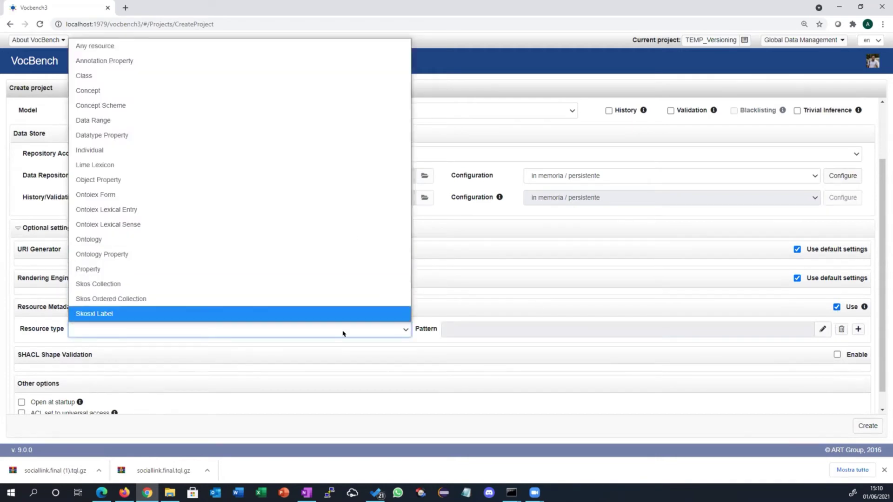
pyautogui.click(197, 46)
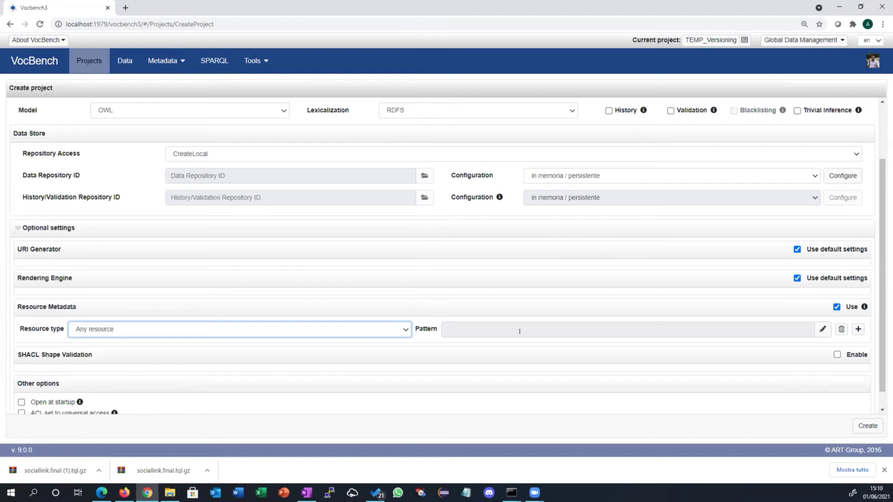
pyautogui.click(822, 329)
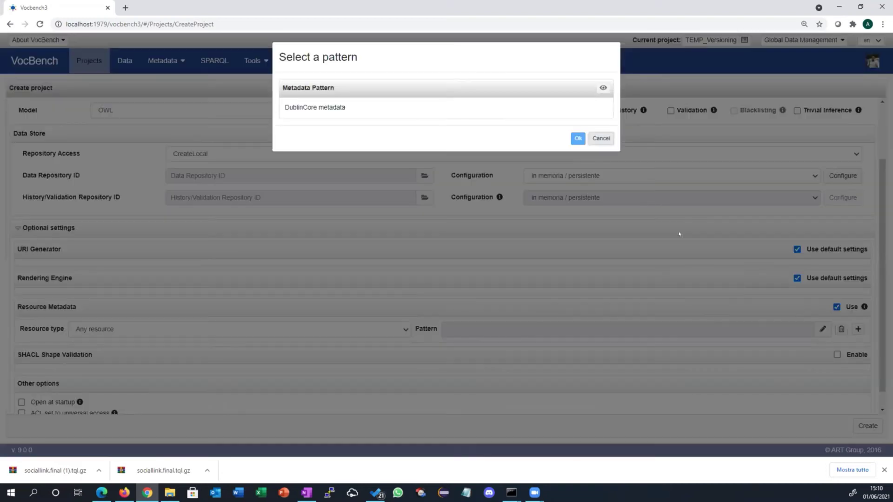
pyautogui.click(303, 106)
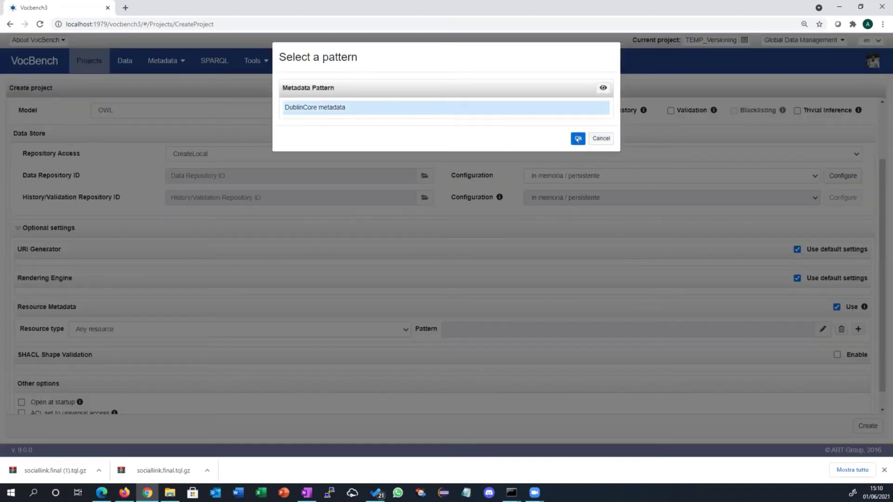
pyautogui.click(578, 138)
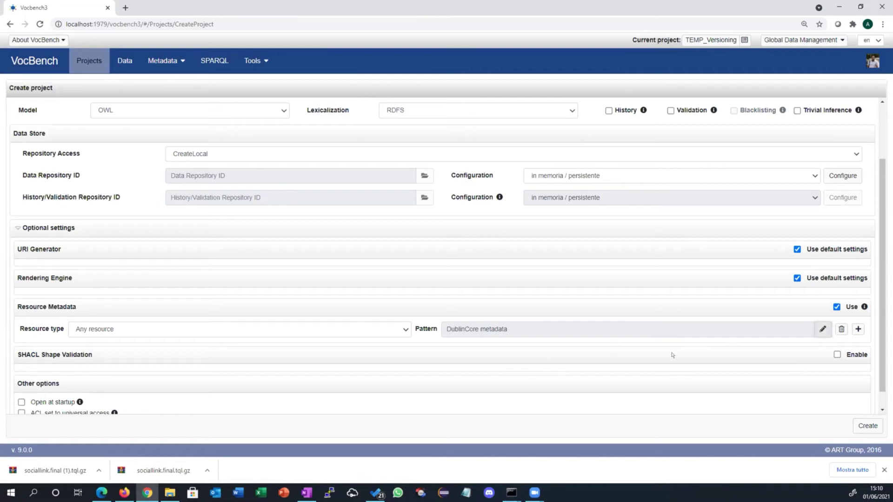
pyautogui.scroll(3, 488, 280)
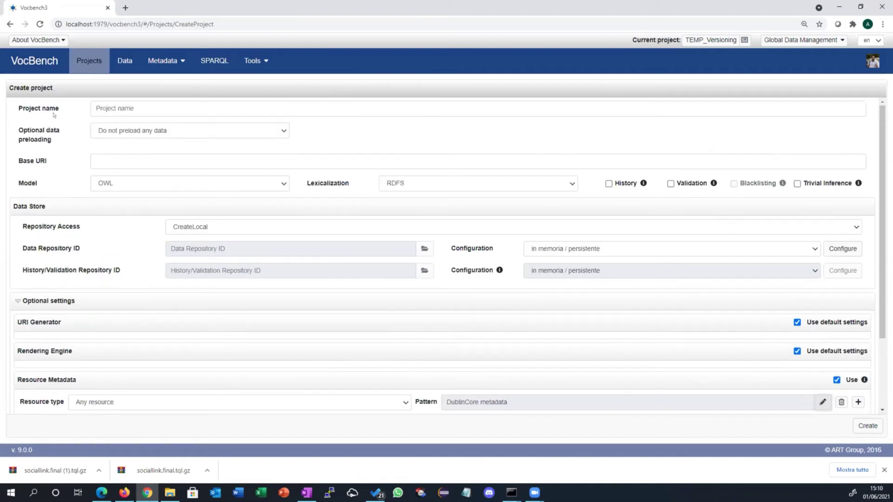
pyautogui.click(123, 109)
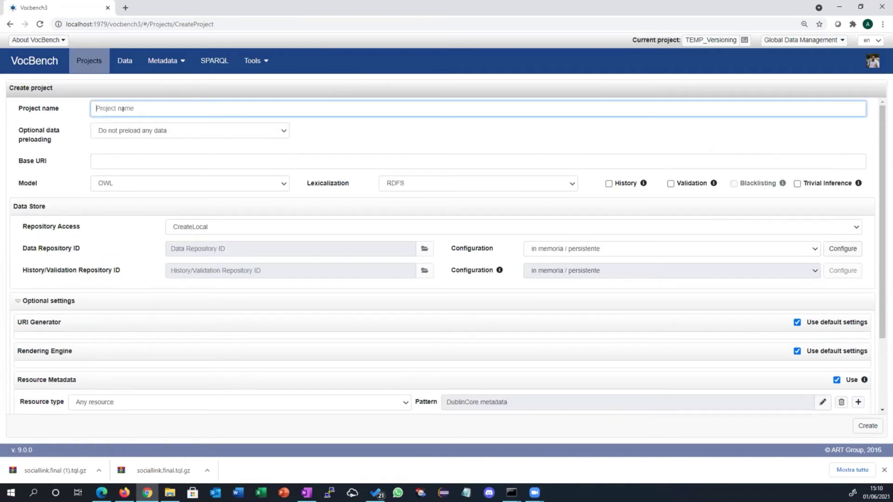
pyautogui.write('TEMP_DC')
pyautogui.press('Tab')
pyautogui.press('Tab')
pyautogui.write('http://,ytes')
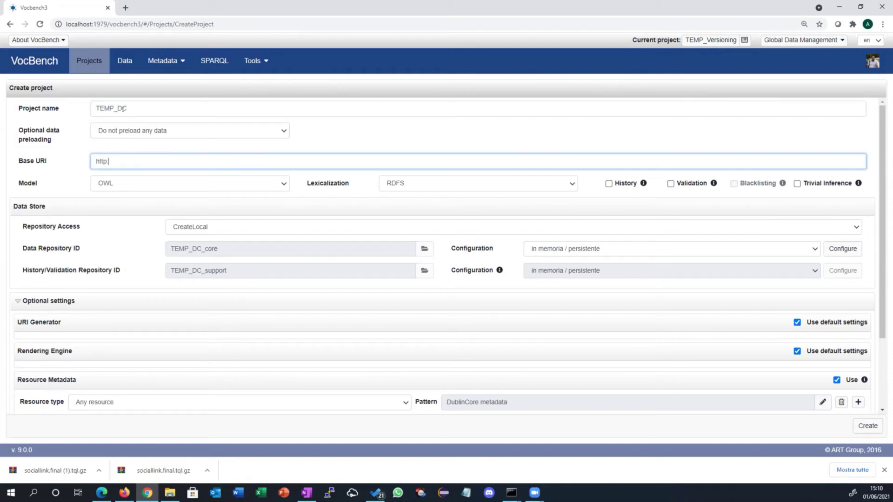
pyautogui.write('t')
pyautogui.press('BackSpace')
pyautogui.click(859, 427)
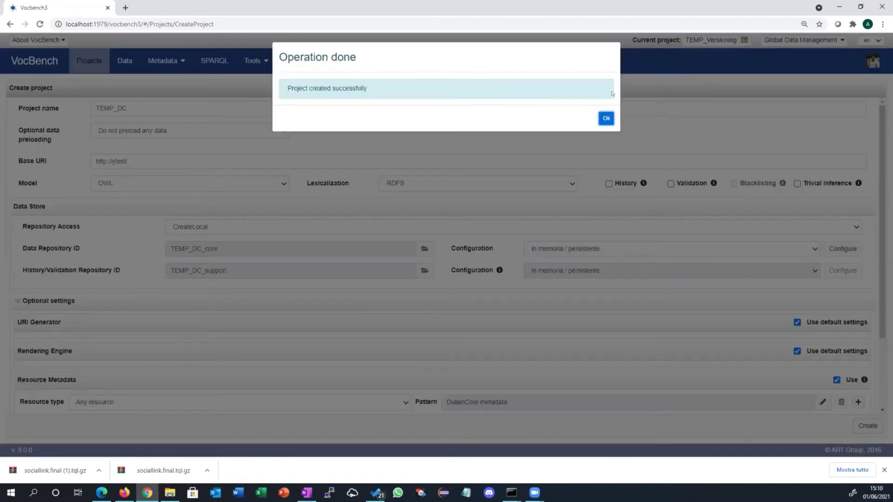
pyautogui.click(601, 116)
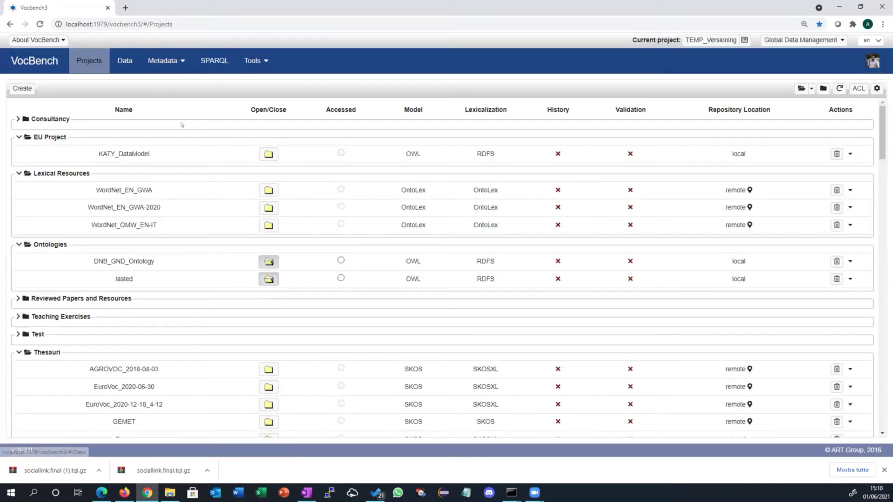
# - Find TEMP_DC in the project list and make it the accessed project
pyautogui.scroll(-10, 292, 274)
pyautogui.hotkey('ctrl', 'f')
pyautogui.write('ytes')
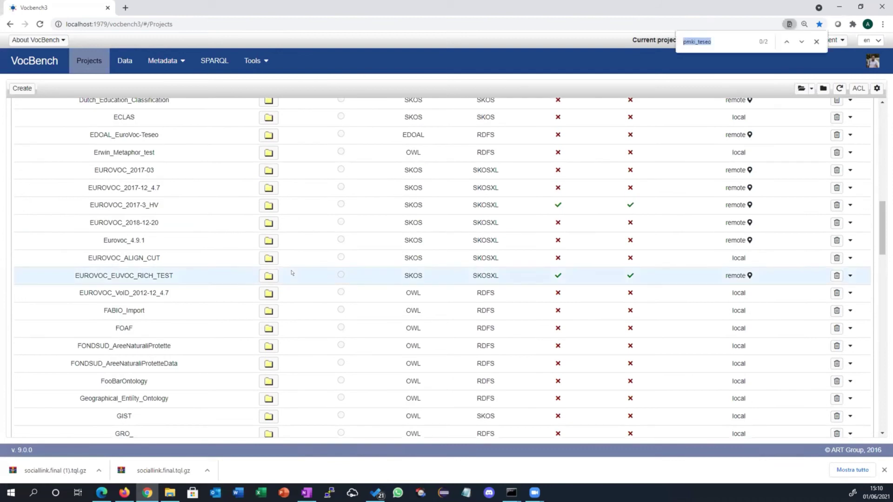
pyautogui.scroll(10, 292, 273)
pyautogui.scroll(-10, 292, 273)
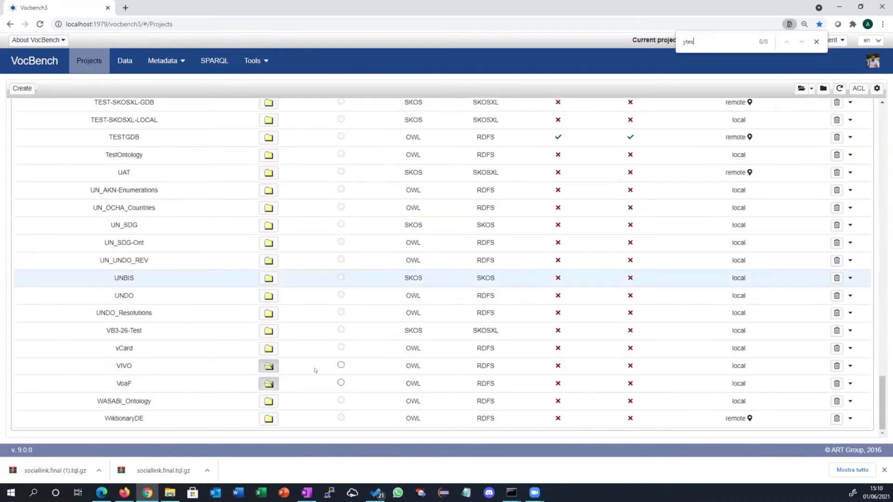
pyautogui.scroll(5, 263, 249)
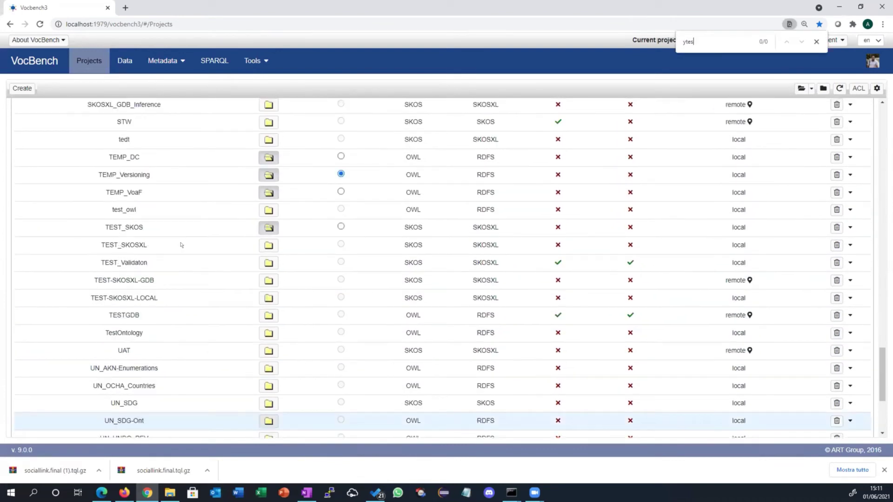
pyautogui.click(341, 208)
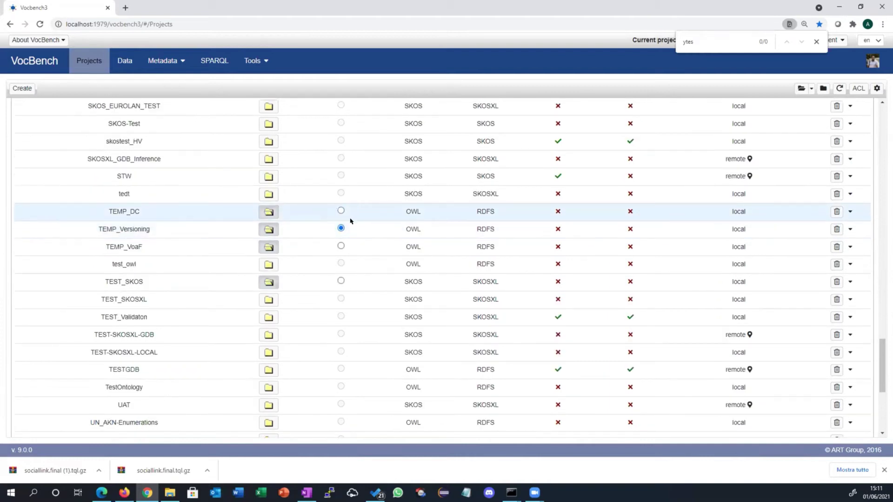
# - Create a class named New_Class under owl:Thing in the project's data
pyautogui.click(136, 63)
pyautogui.click(70, 136)
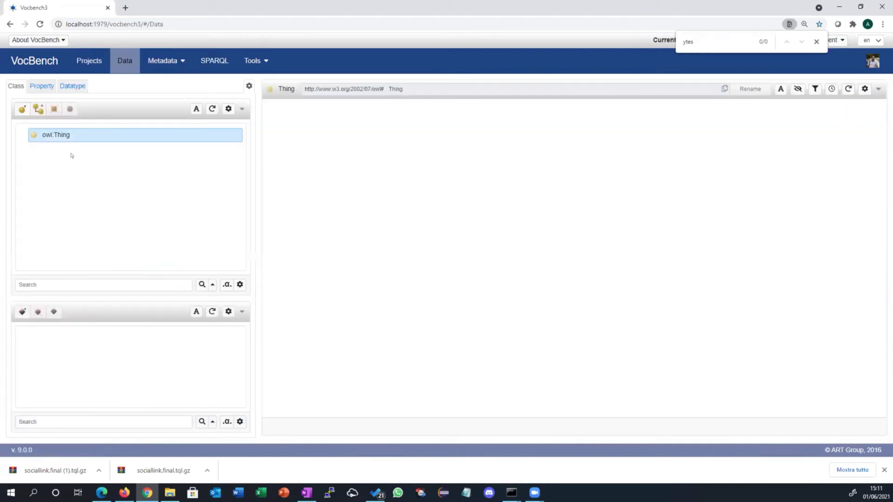
pyautogui.click(17, 109)
pyautogui.write('New_Class')
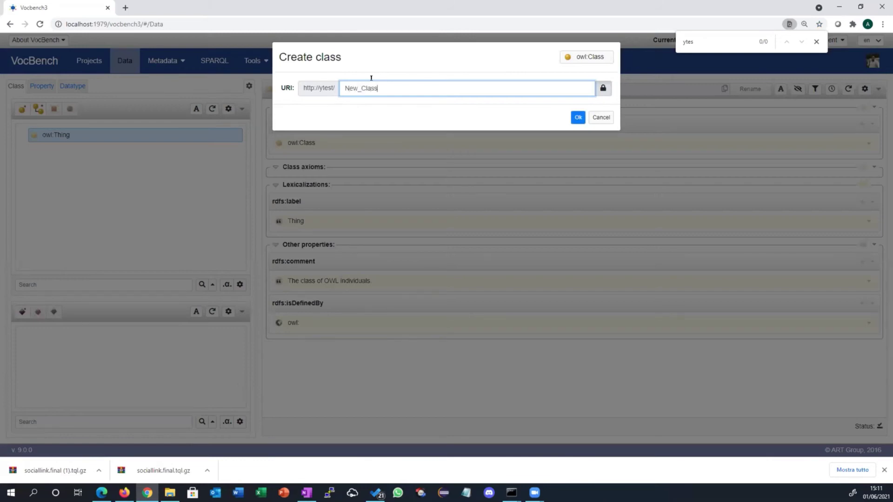
pyautogui.press('Return')
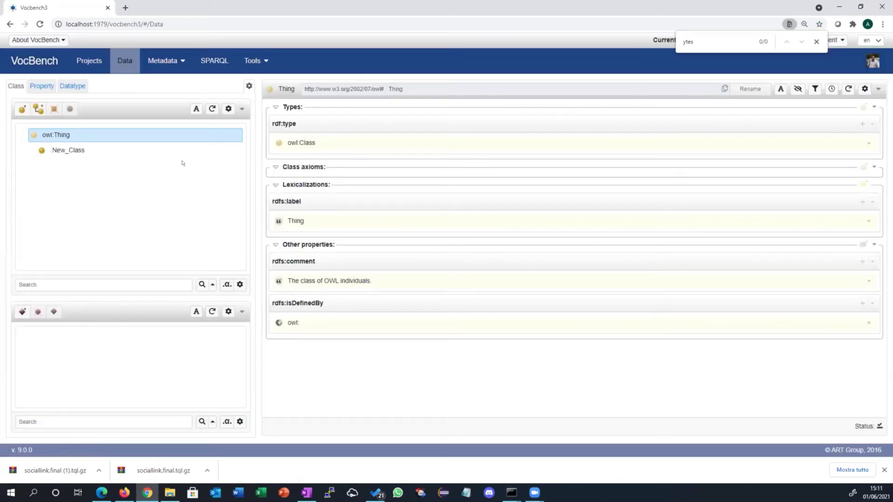
# - Add the English rdfs:label "new class" to New_Class
pyautogui.click(158, 151)
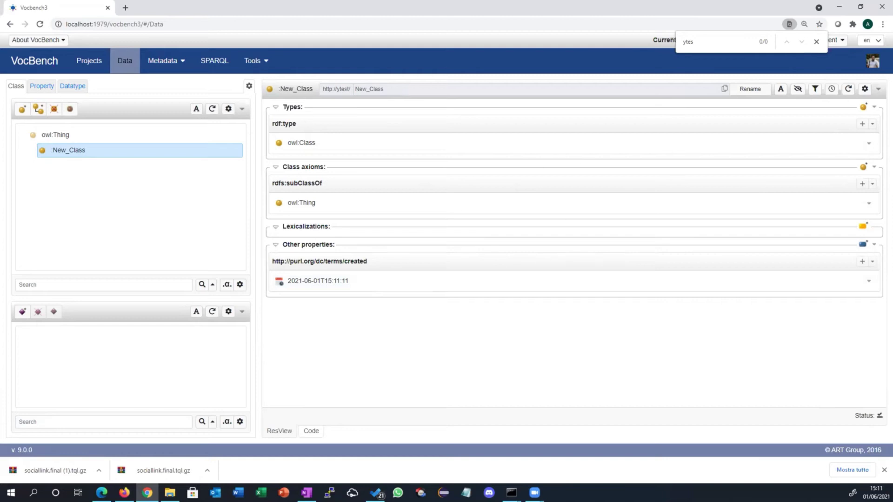
pyautogui.click(862, 226)
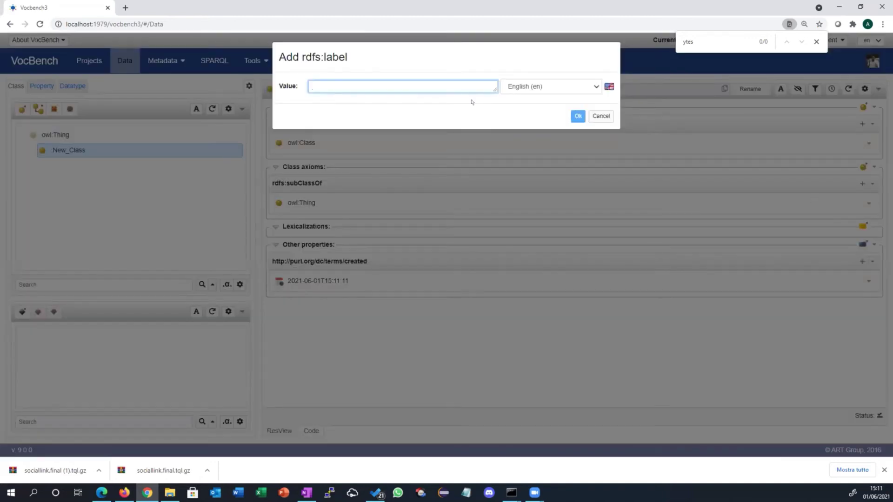
pyautogui.write('new class')
pyautogui.press('Tab')
pyautogui.press('Tab')
pyautogui.press('Return')
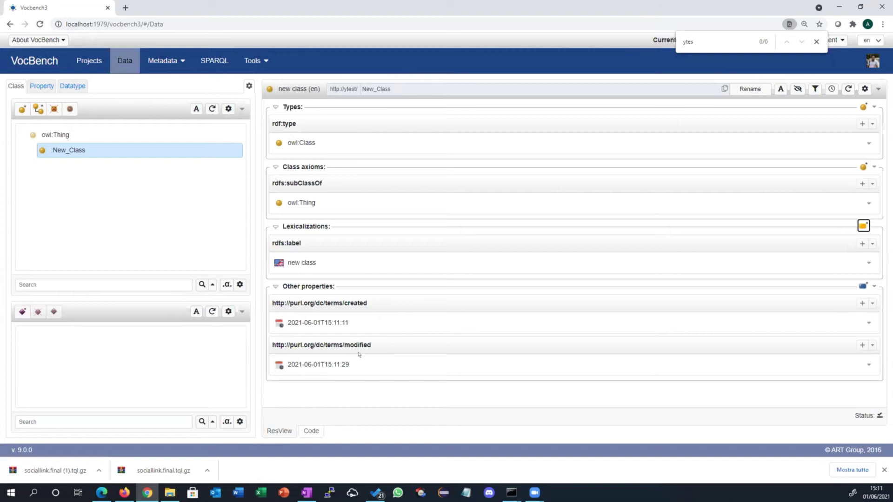
# - Examine the construction, update and destruction rules of the DublinCore metadata pattern without changing them
pyautogui.click(254, 61)
pyautogui.click(338, 156)
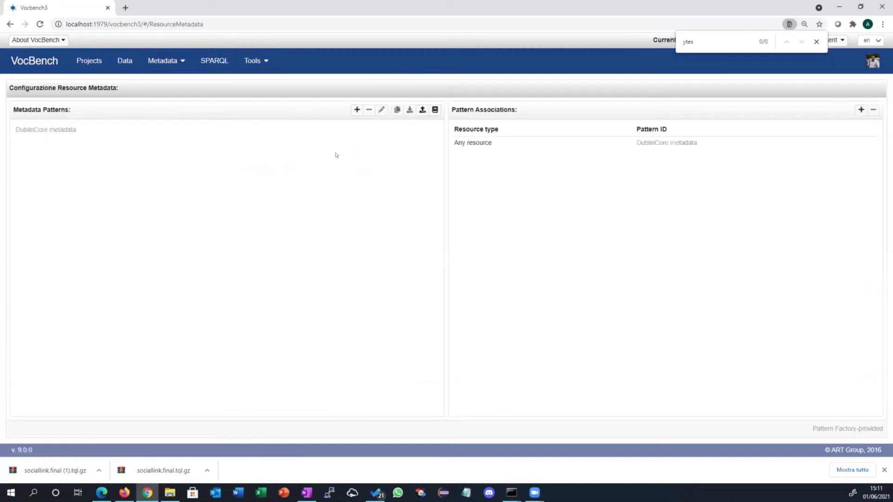
pyautogui.click(209, 132)
pyautogui.click(381, 110)
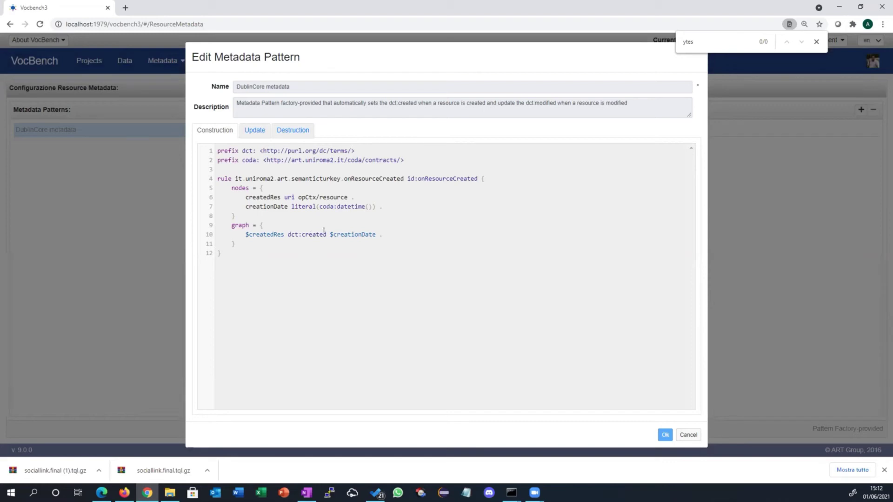
pyautogui.click(255, 130)
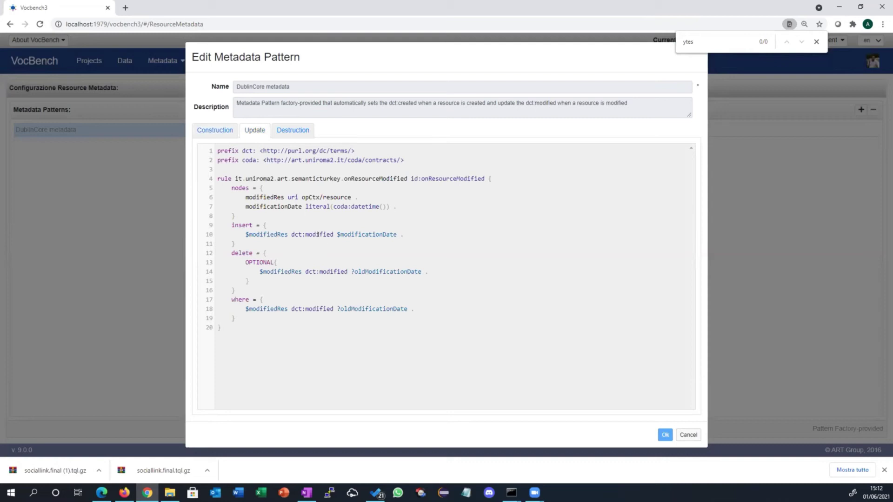
pyautogui.click(293, 130)
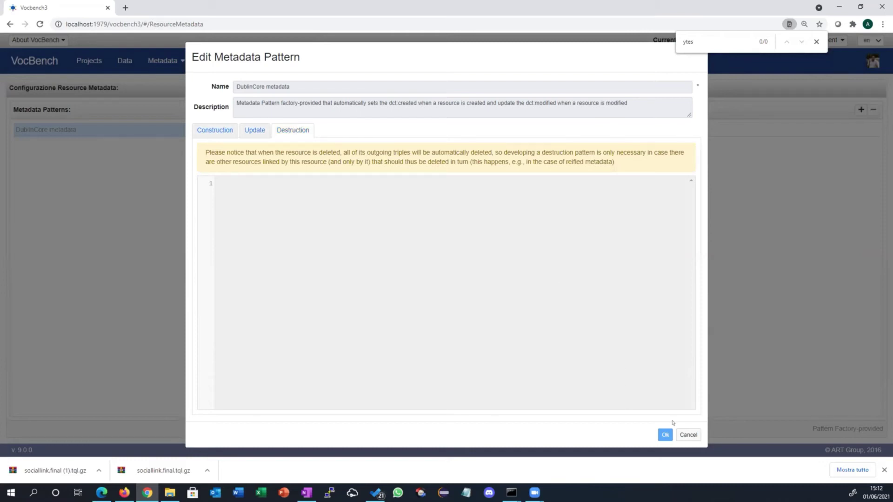
pyautogui.click(688, 434)
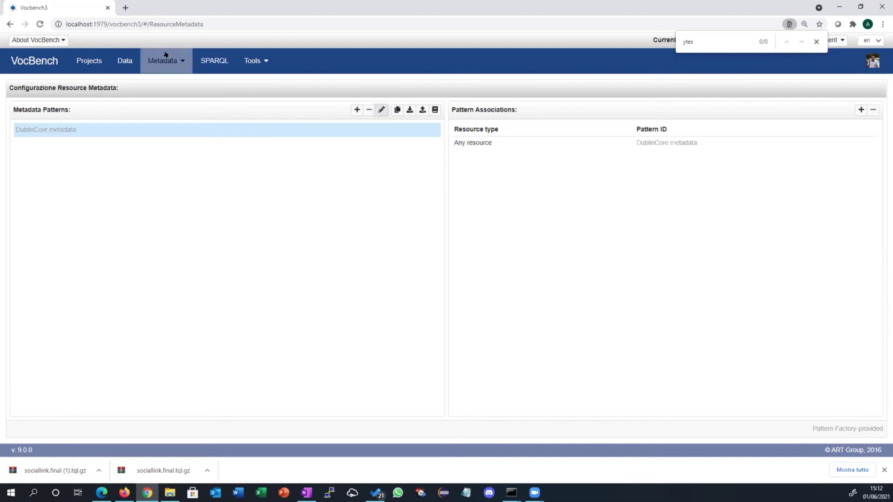
# - Start another new project, enable the use of resource metadata and review the resource types a pattern can be assigned to
pyautogui.click(114, 63)
pyautogui.click(88, 60)
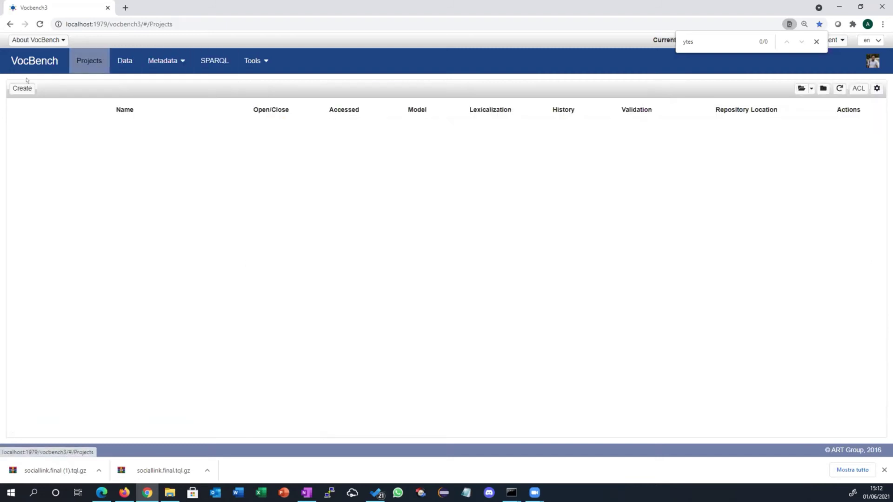
pyautogui.click(23, 87)
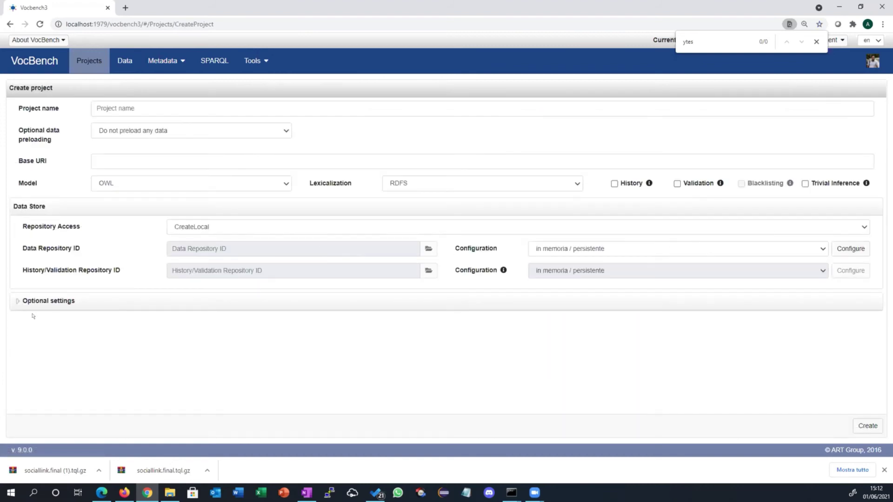
pyautogui.click(19, 302)
pyautogui.scroll(-2, 299, 302)
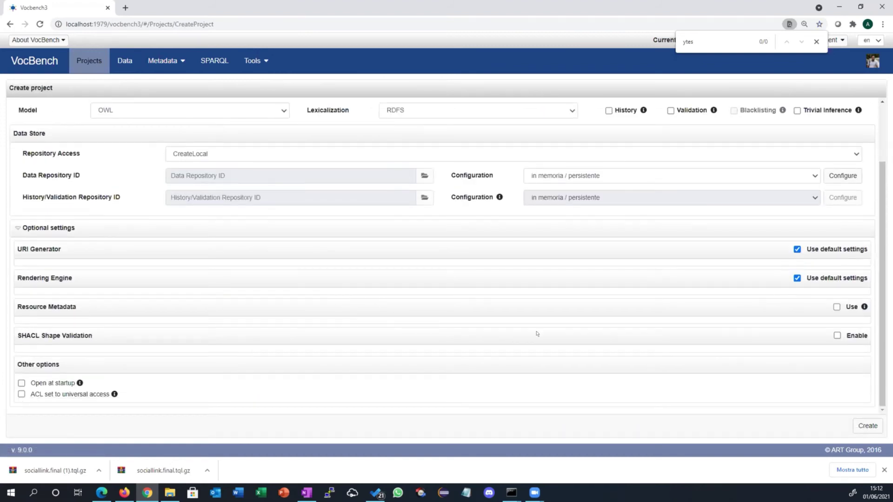
pyautogui.click(836, 306)
pyautogui.scroll(-1, 179, 309)
pyautogui.click(228, 310)
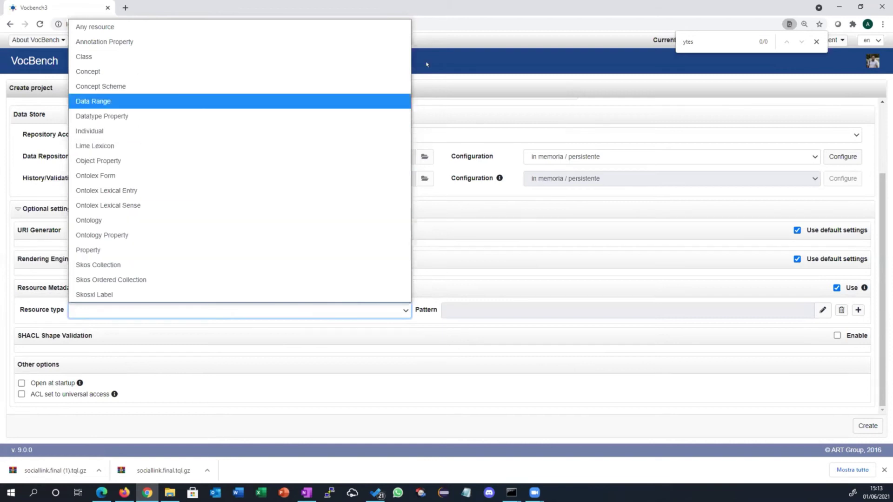
pyautogui.click(462, 49)
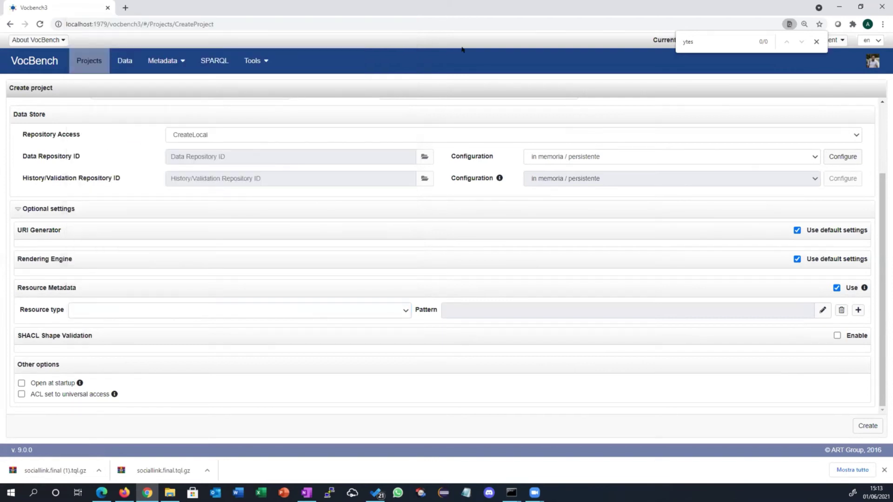
pyautogui.scroll(2, 640, 219)
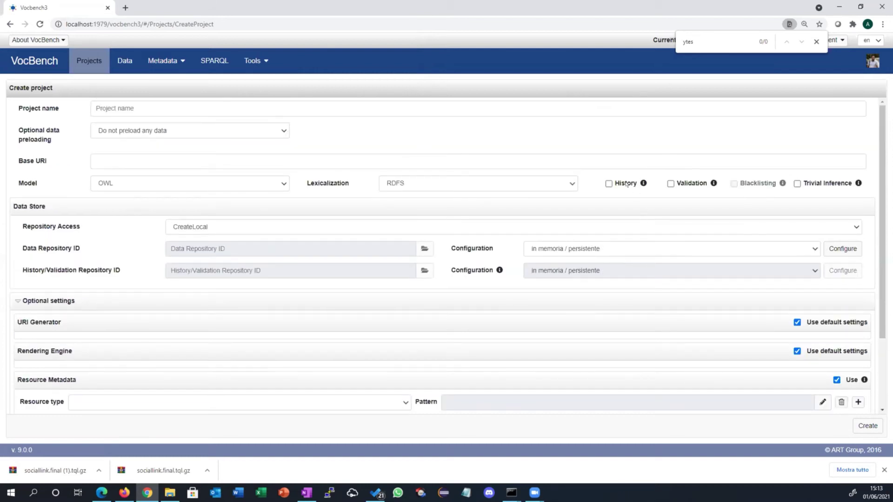
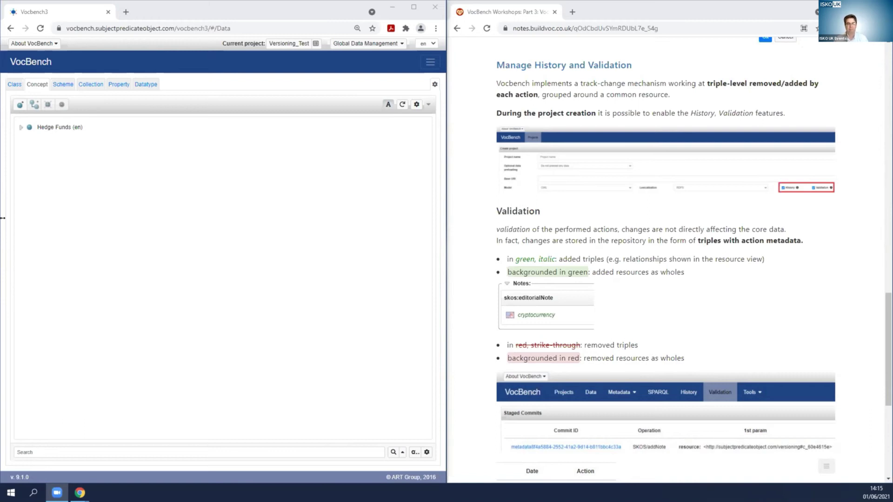
# - Return to the beginning of the workshop notes and widen the VocBench window so its full navigation bar fits
pyautogui.scroll(10, 578, 236)
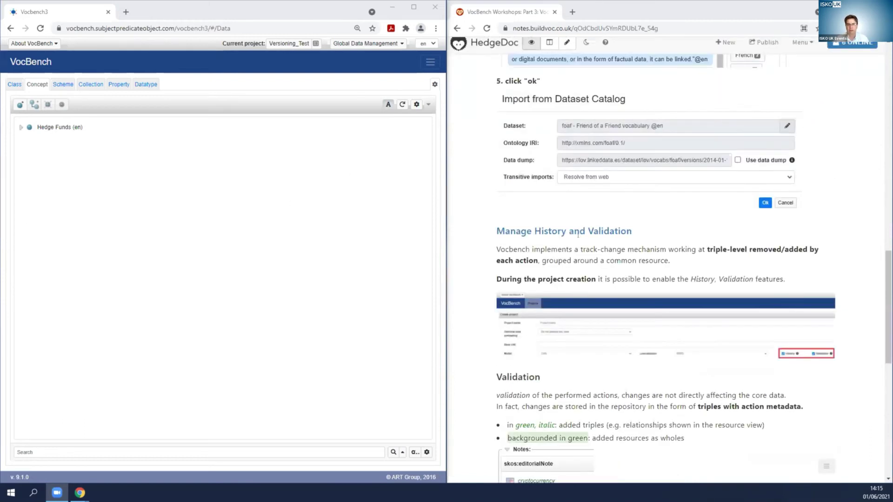
pyautogui.scroll(10, 581, 241)
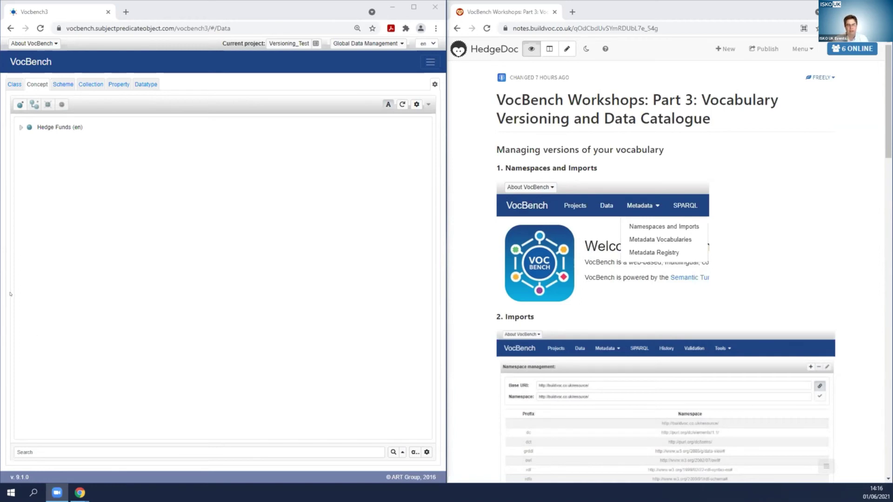
pyautogui.click(429, 63)
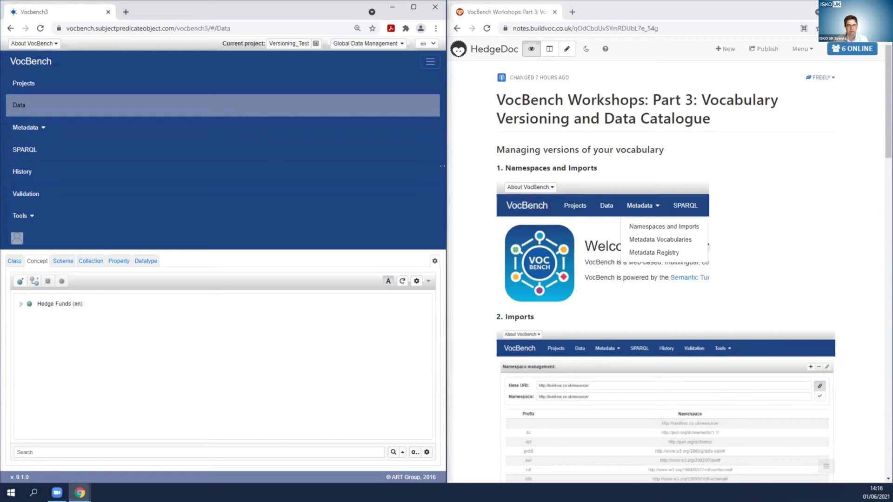
pyautogui.moveTo(442, 166); pyautogui.dragTo(515, 166)
pyautogui.click(696, 12)
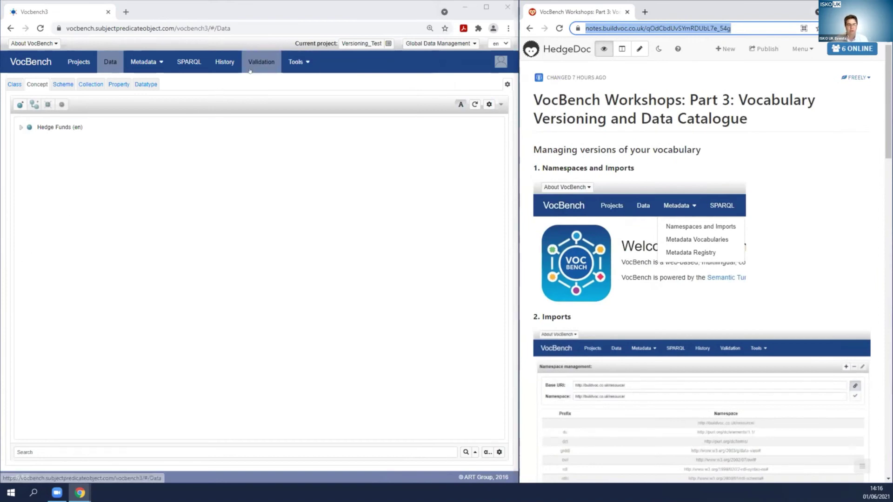
# - Try to open Namespaces and Imports, dismiss the access error and log back in with the saved credentials
pyautogui.click(161, 63)
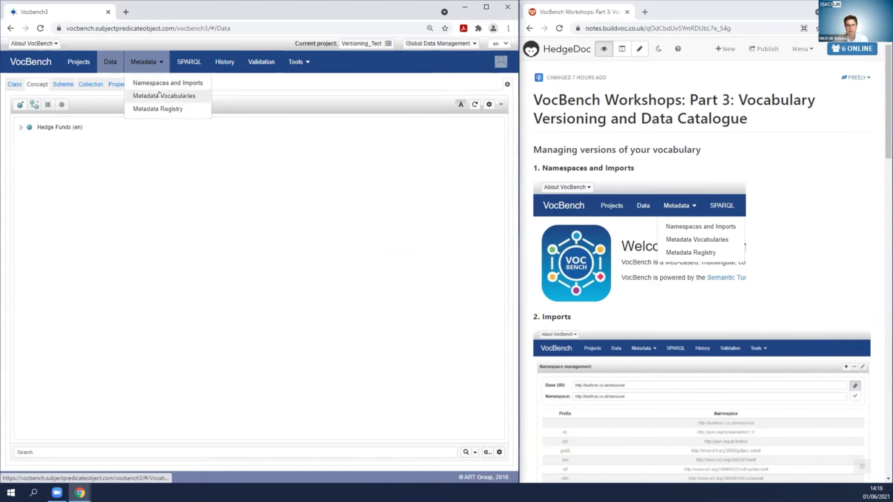
pyautogui.click(167, 84)
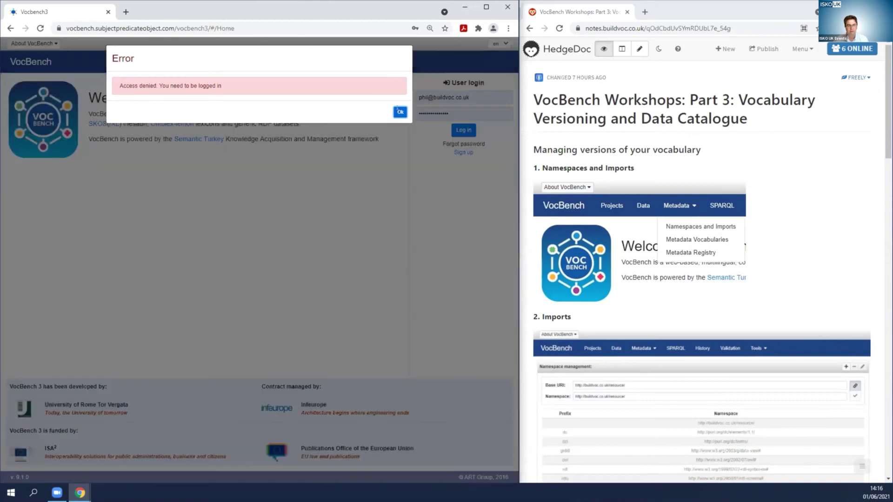
pyautogui.click(399, 111)
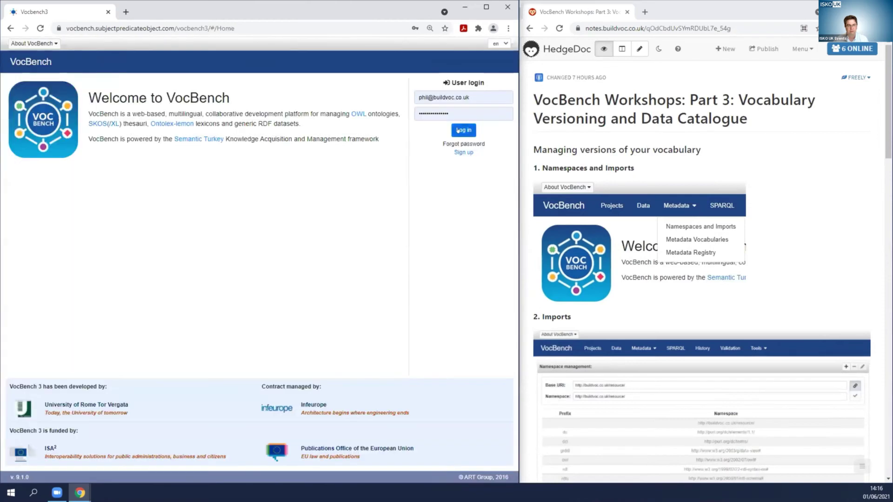
pyautogui.click(463, 130)
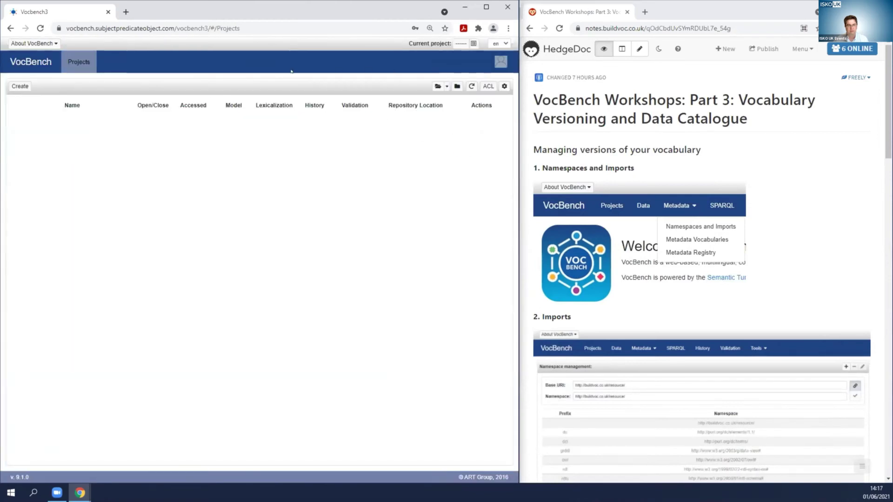
# - Make Versioning_Test the accessed project and open its namespaces and imports
pyautogui.click(78, 62)
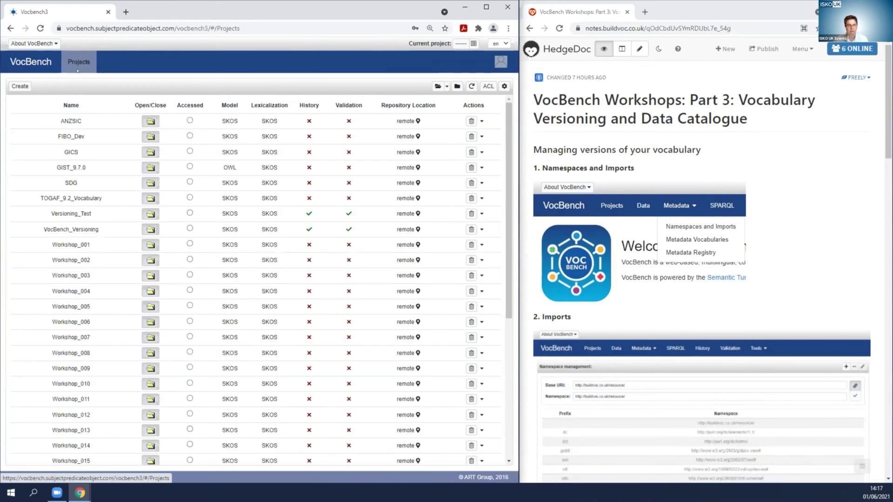
pyautogui.click(189, 213)
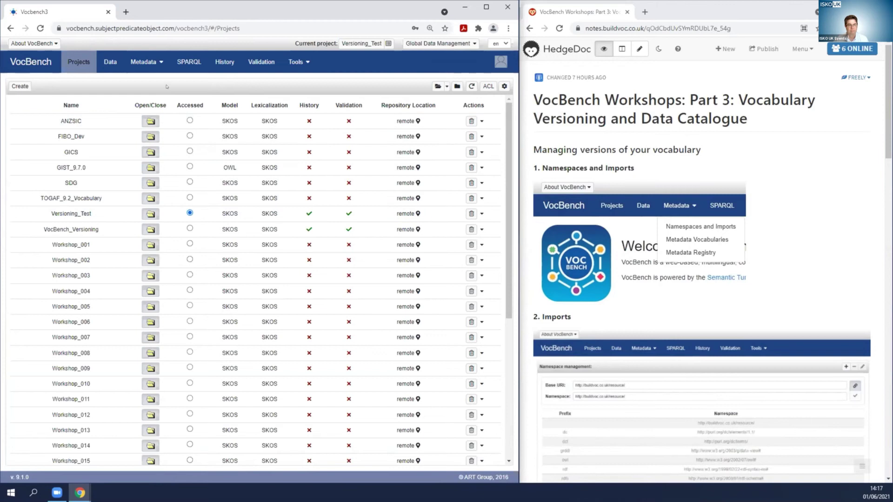
pyautogui.click(110, 61)
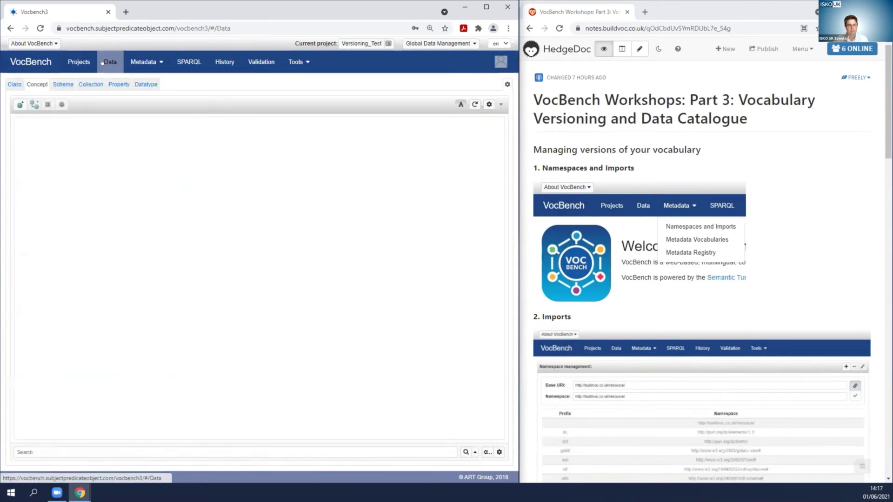
pyautogui.click(160, 63)
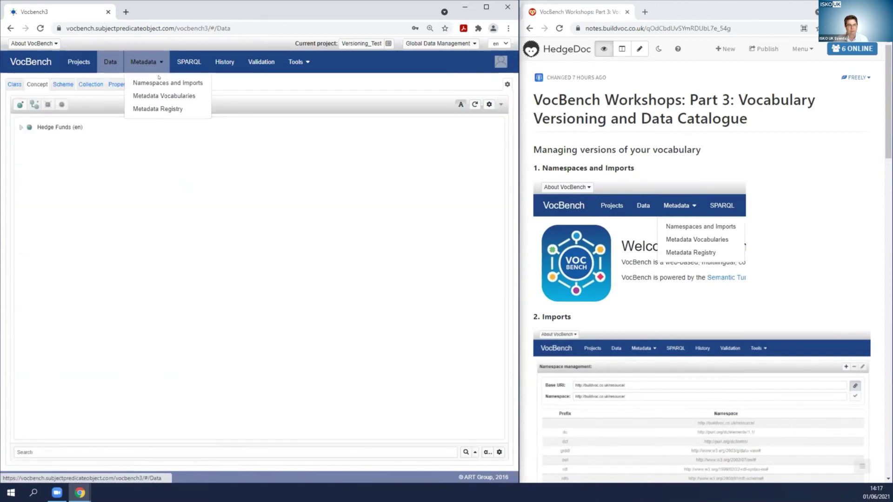
pyautogui.click(158, 81)
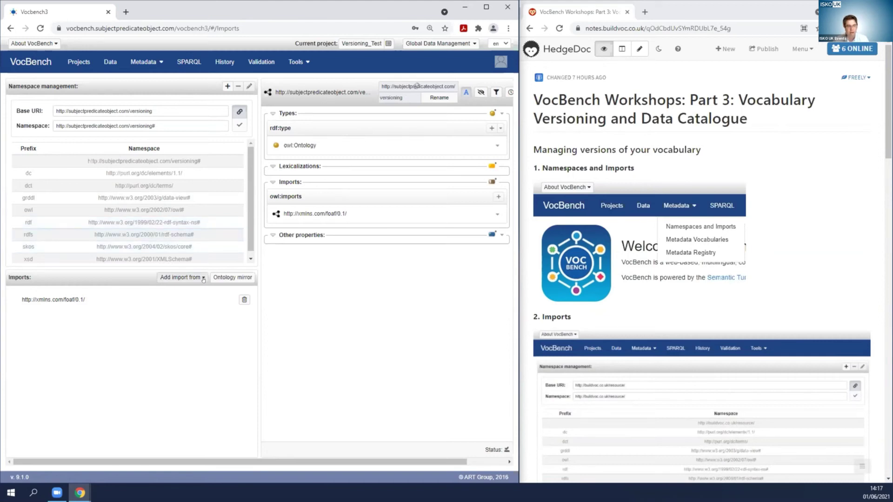
# - Start an import from the Dataset Catalog as shown in the workshop notes and choose LOV Connector as the catalog
pyautogui.scroll(-5, 653, 272)
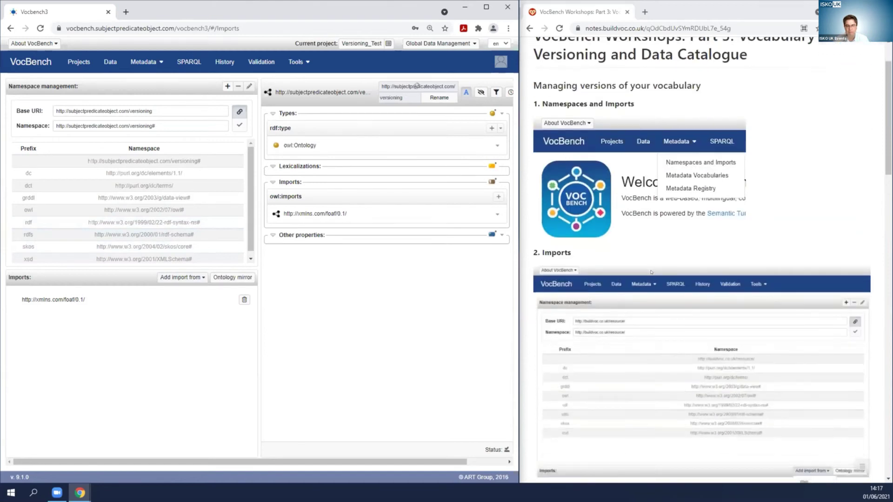
pyautogui.scroll(-1, 651, 272)
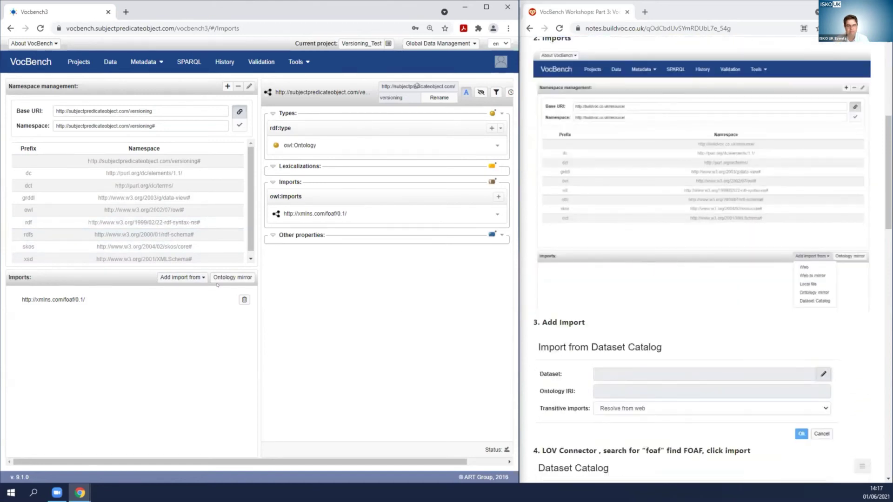
pyautogui.click(203, 278)
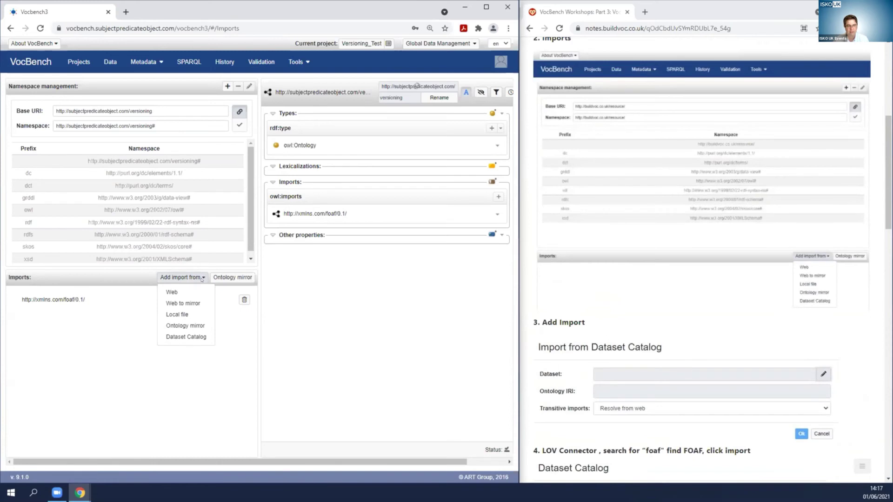
pyautogui.click(184, 338)
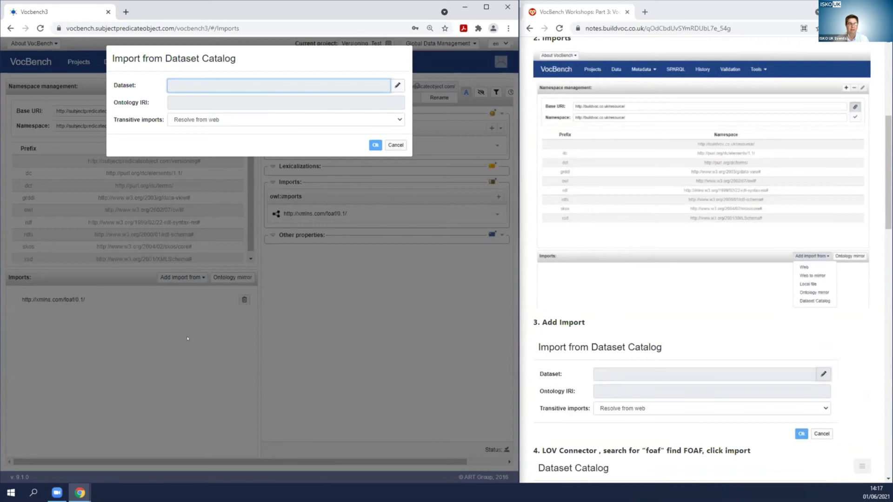
pyautogui.click(397, 85)
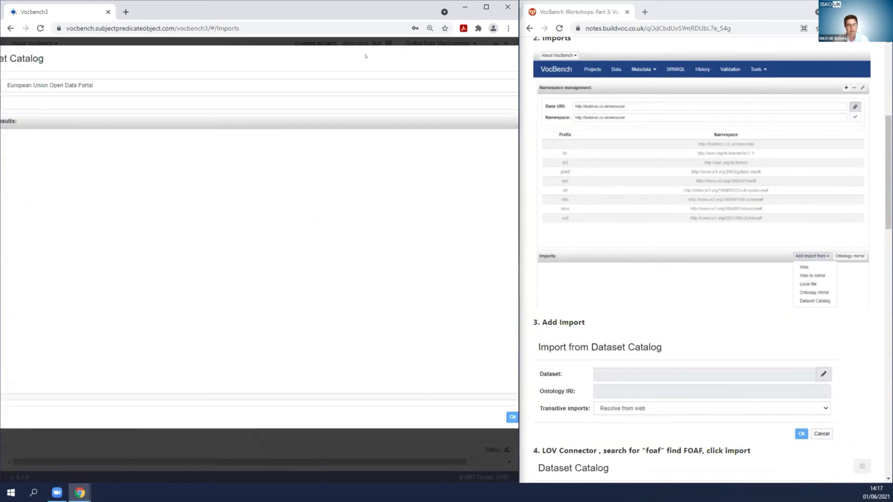
pyautogui.click(390, 99)
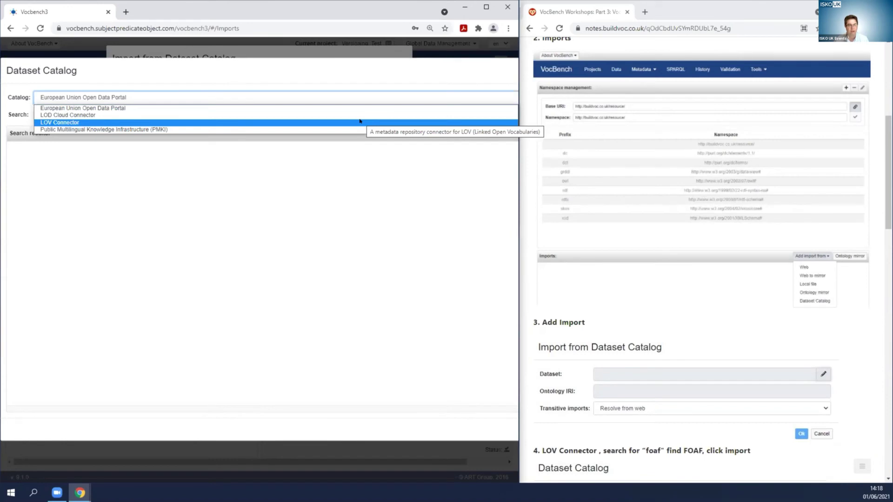
pyautogui.click(359, 122)
# - Search the LOV Connector catalog for "foaf", widening the VocBench window to fit the whole dialog
pyautogui.click(352, 115)
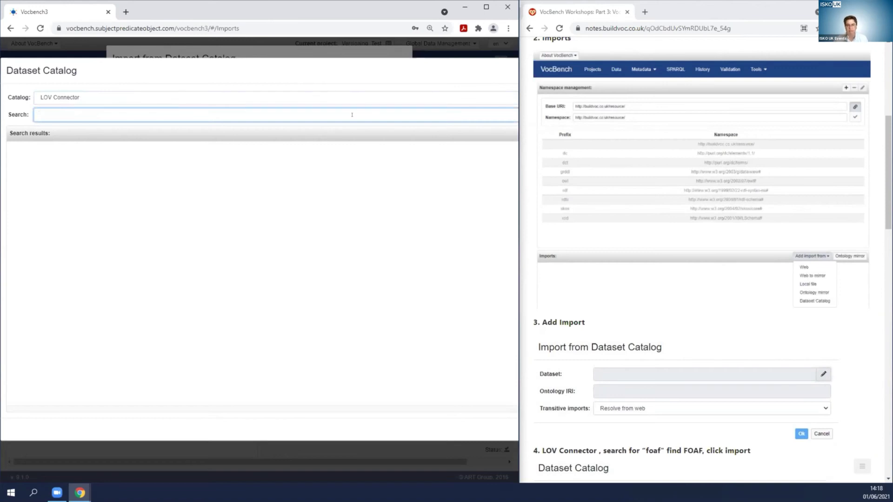
pyautogui.scroll(-4, 722, 346)
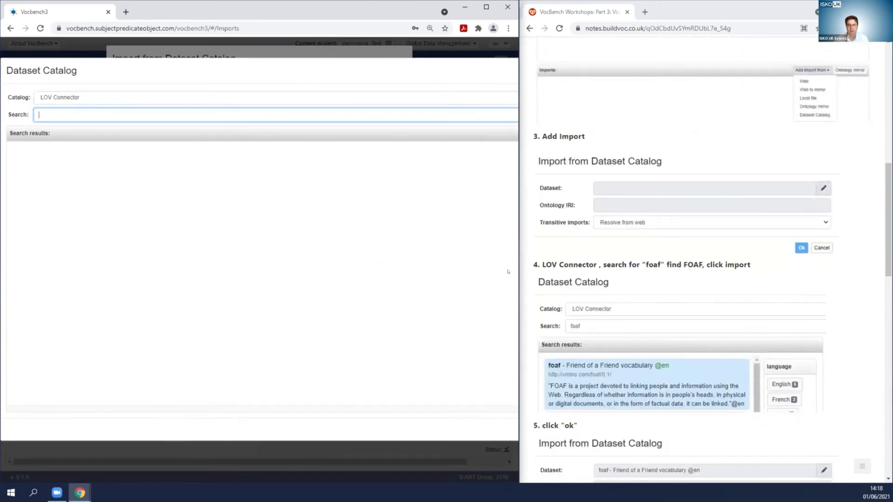
pyautogui.scroll(2, 566, 285)
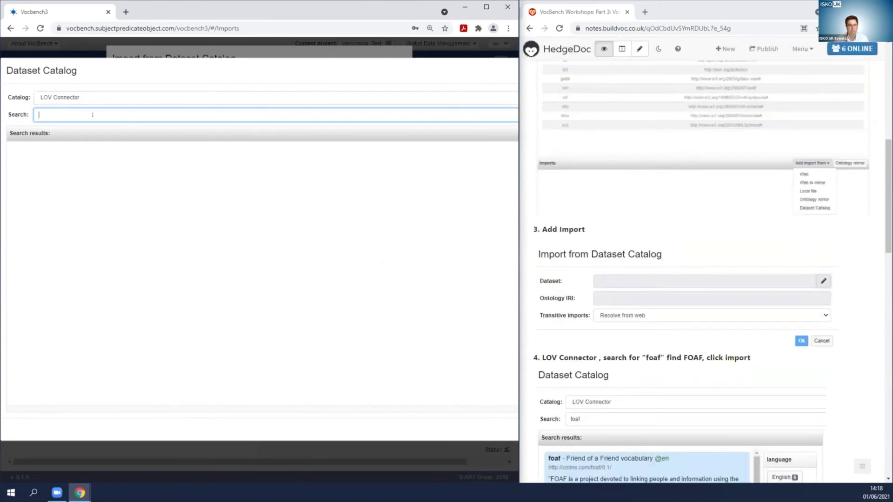
pyautogui.write('foaf')
pyautogui.moveTo(516, 187); pyautogui.dragTo(624, 187)
pyautogui.click(587, 115)
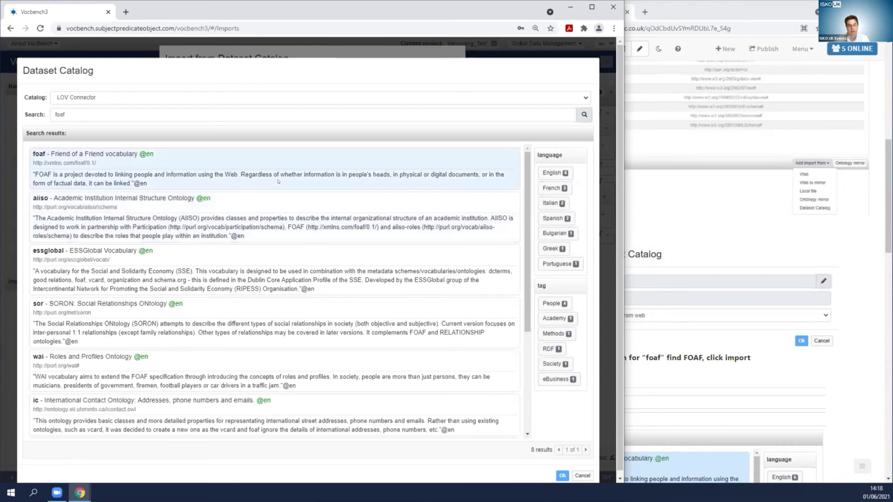
# - Filter the results by English, rerun the foaf search and choose the Friend of a Friend vocabulary as the dataset
pyautogui.click(548, 175)
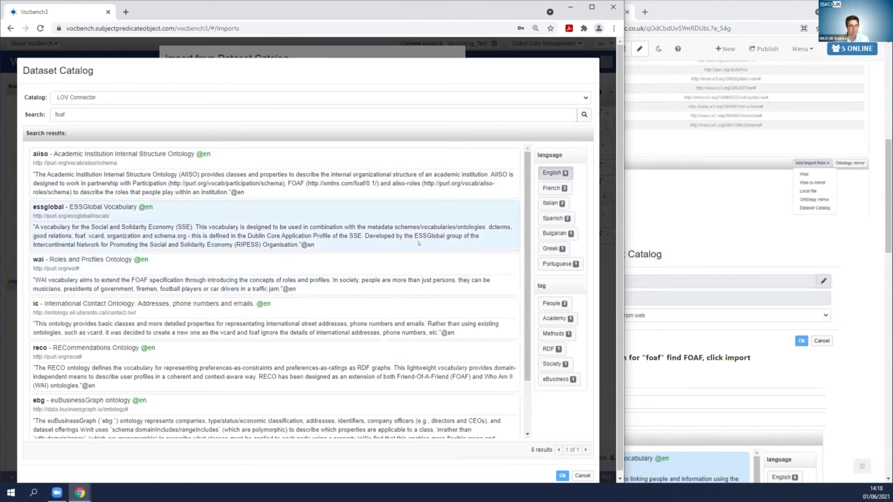
pyautogui.click(584, 115)
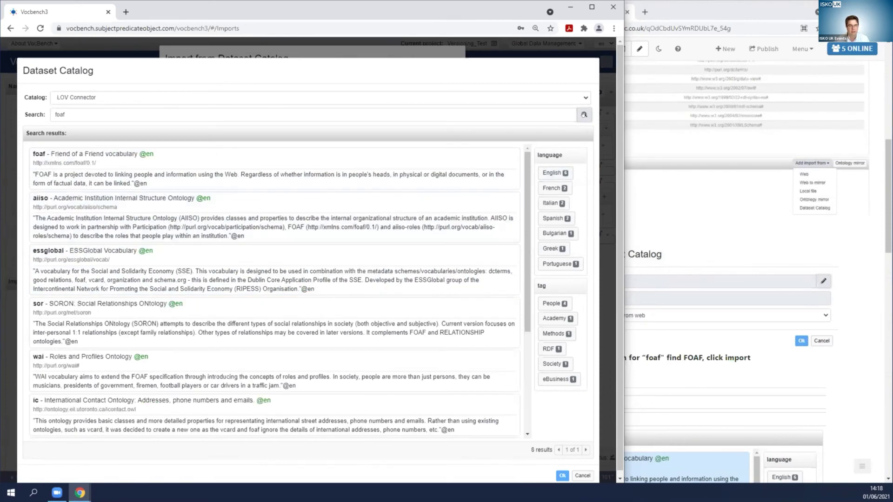
pyautogui.click(313, 181)
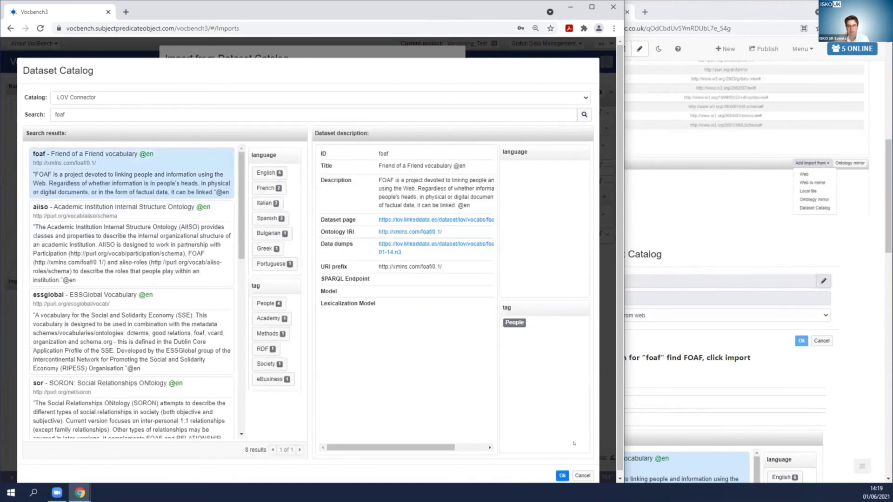
pyautogui.click(562, 476)
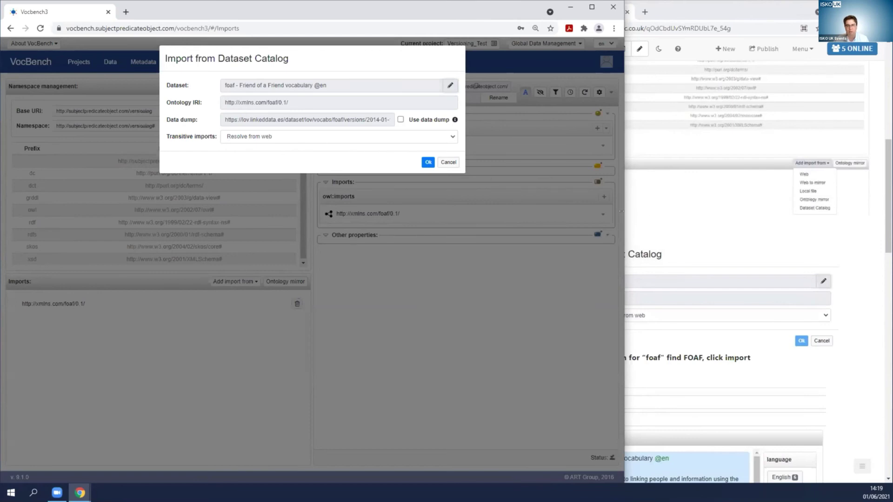
pyautogui.moveTo(622, 211); pyautogui.dragTo(553, 211)
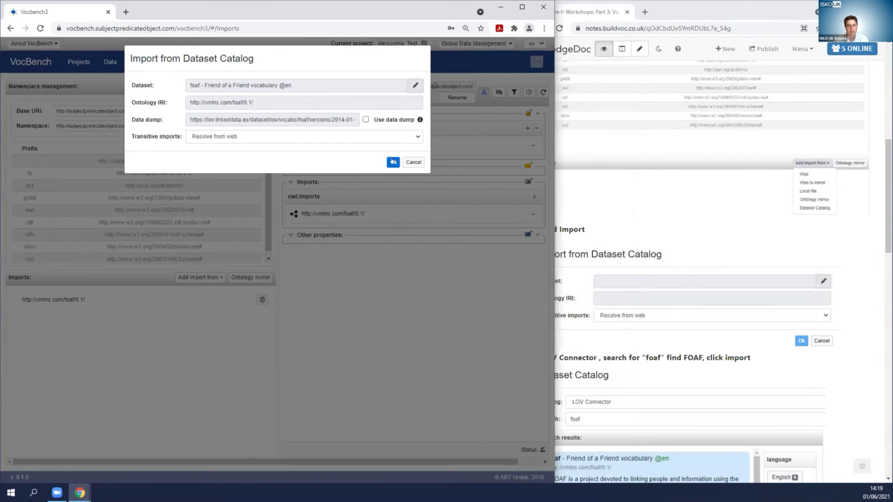
pyautogui.click(392, 162)
pyautogui.click(393, 162)
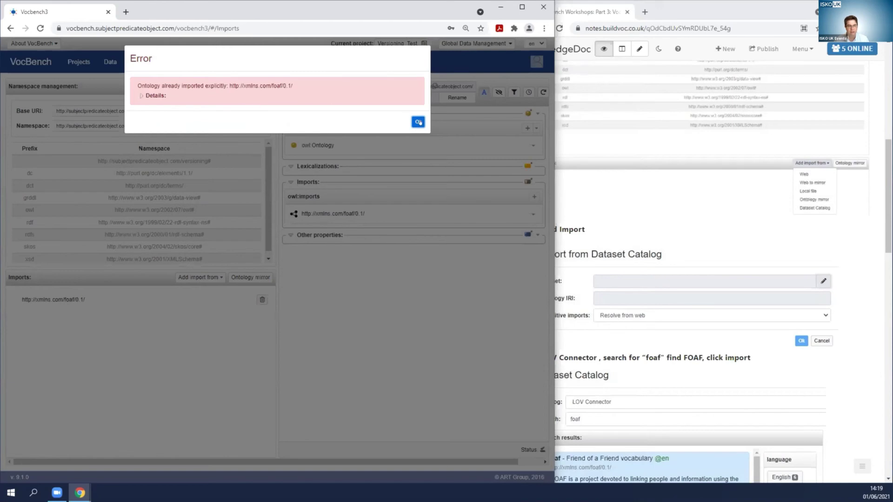
pyautogui.click(418, 122)
pyautogui.click(262, 299)
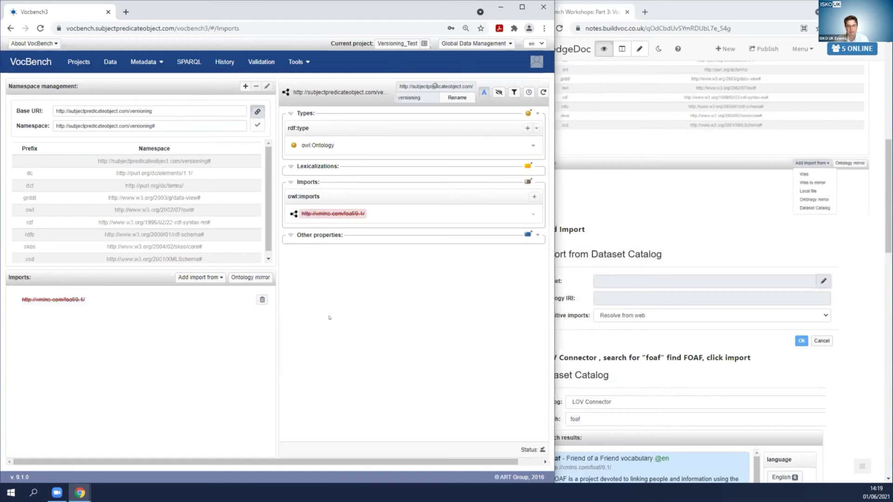
# - Read the workshop notes on managing history and validation, including how added and removed triples are marked and commits accepted
pyautogui.click(662, 337)
pyautogui.scroll(-4, 660, 338)
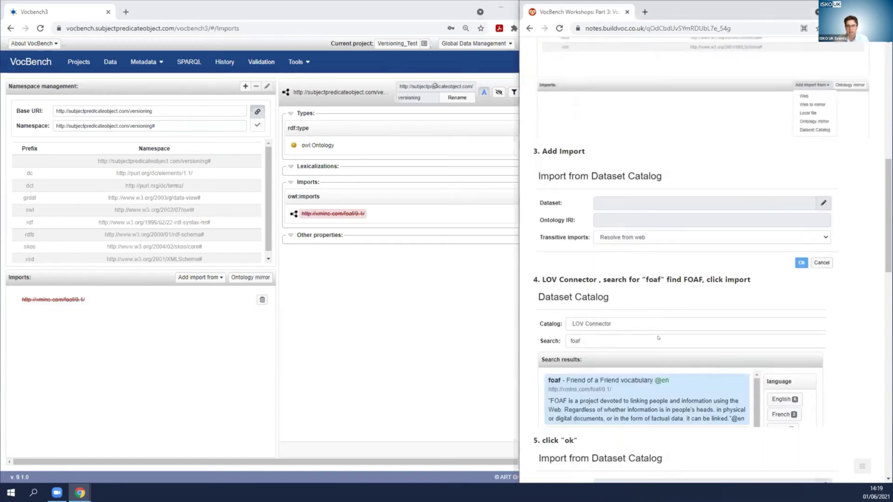
pyautogui.scroll(-1, 658, 338)
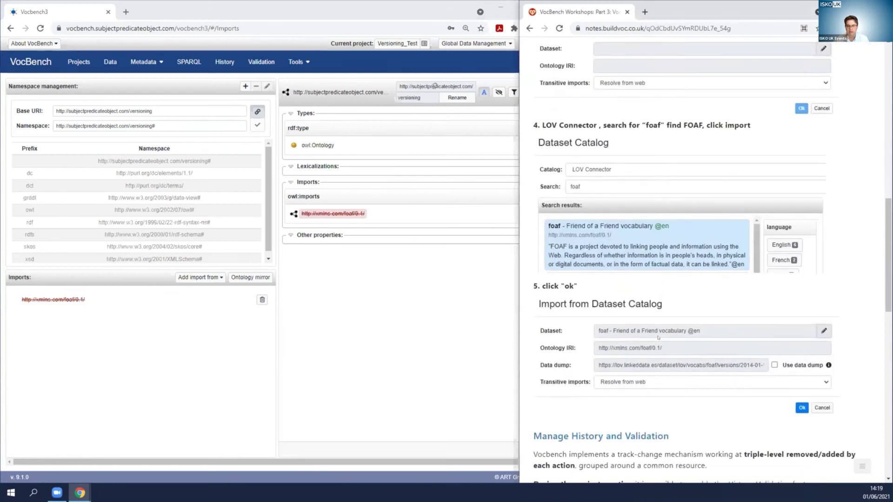
pyautogui.scroll(-1, 658, 338)
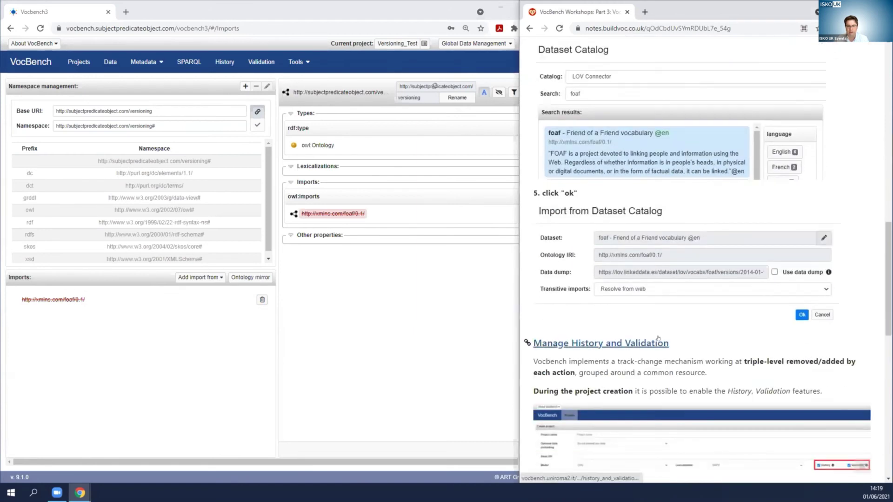
pyautogui.scroll(-1, 666, 348)
pyautogui.scroll(-4, 666, 348)
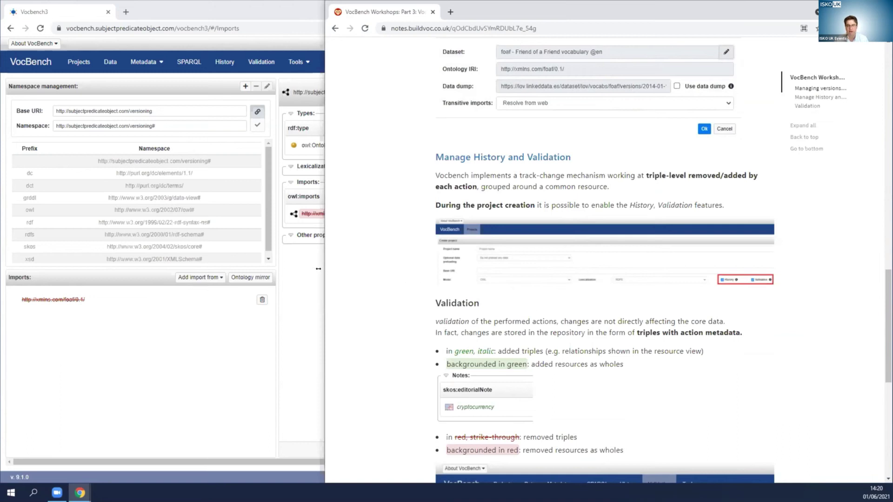
pyautogui.moveTo(325, 255); pyautogui.dragTo(525, 256)
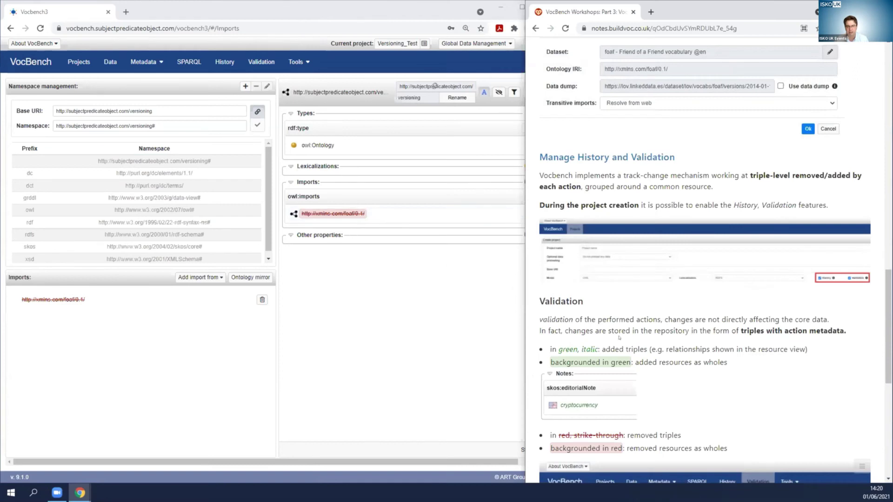
pyautogui.scroll(-2, 664, 361)
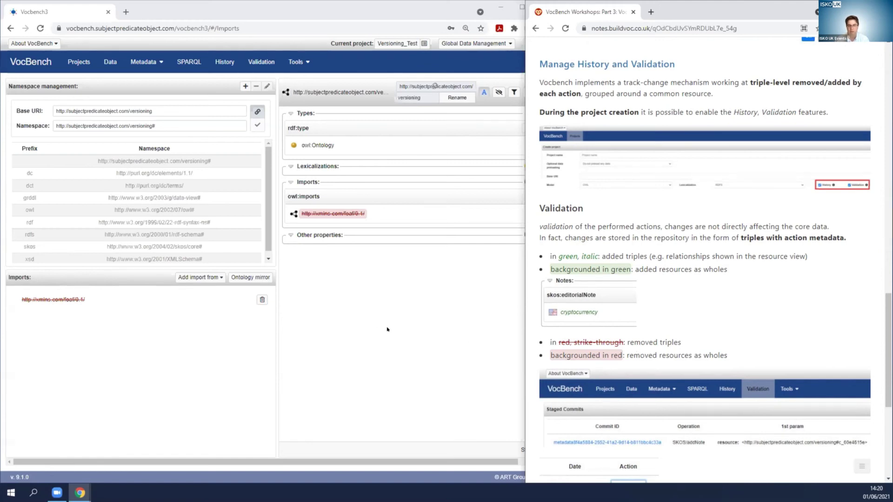
pyautogui.scroll(-3, 678, 308)
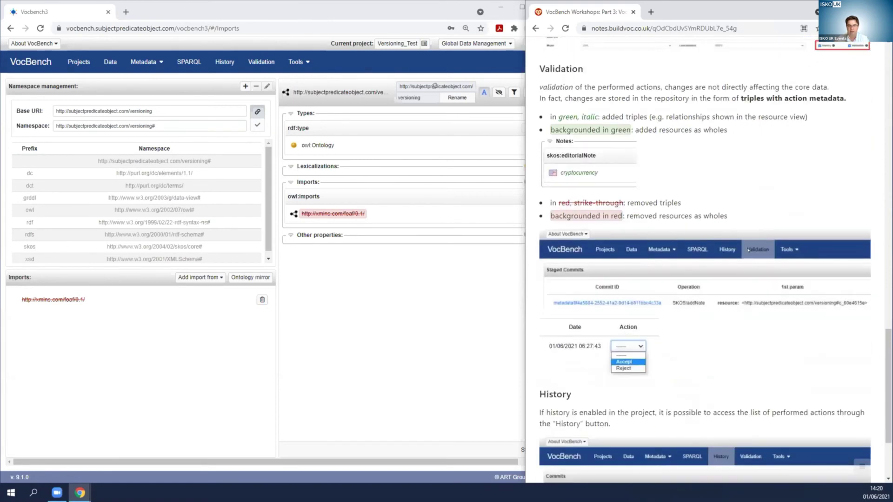
pyautogui.click(257, 62)
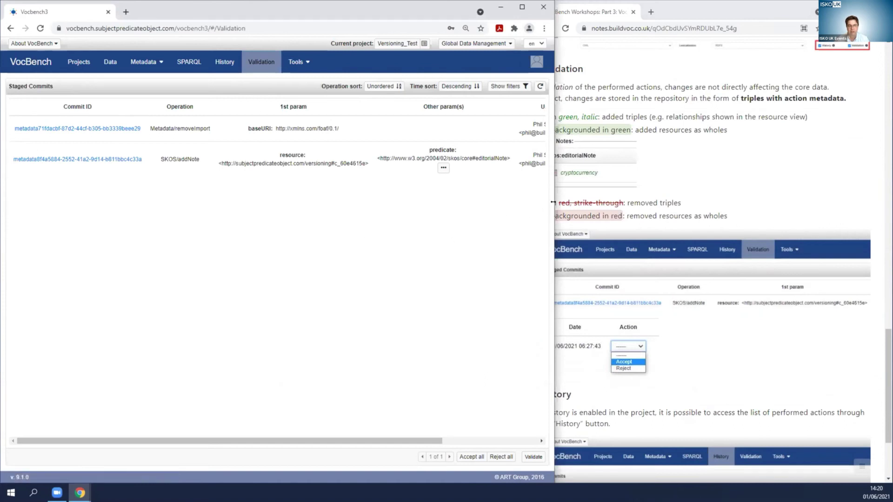
pyautogui.moveTo(554, 211); pyautogui.dragTo(740, 212)
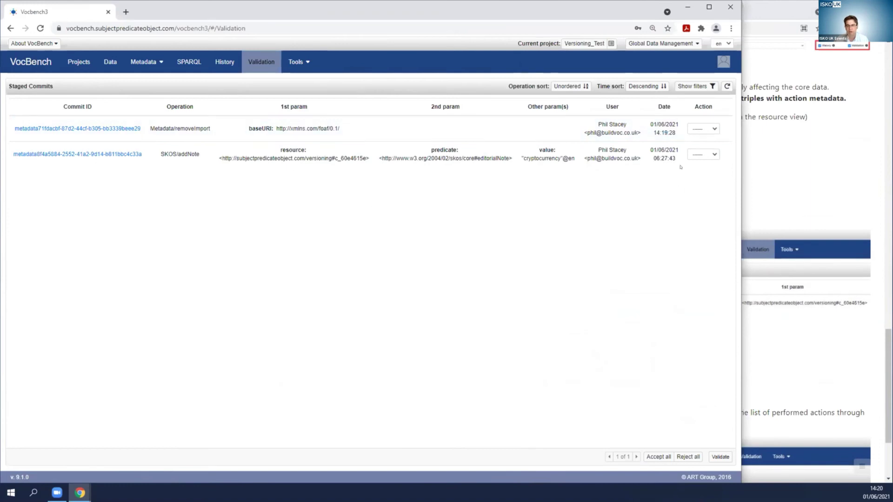
pyautogui.click(710, 129)
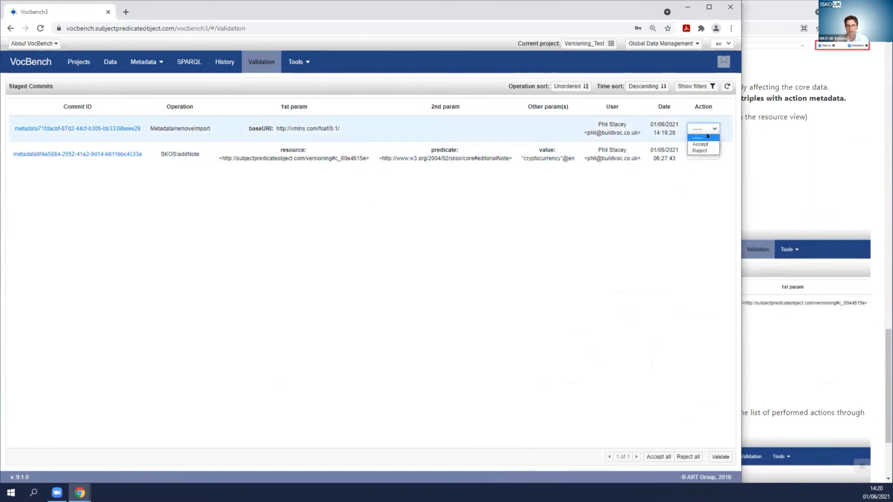
pyautogui.click(701, 144)
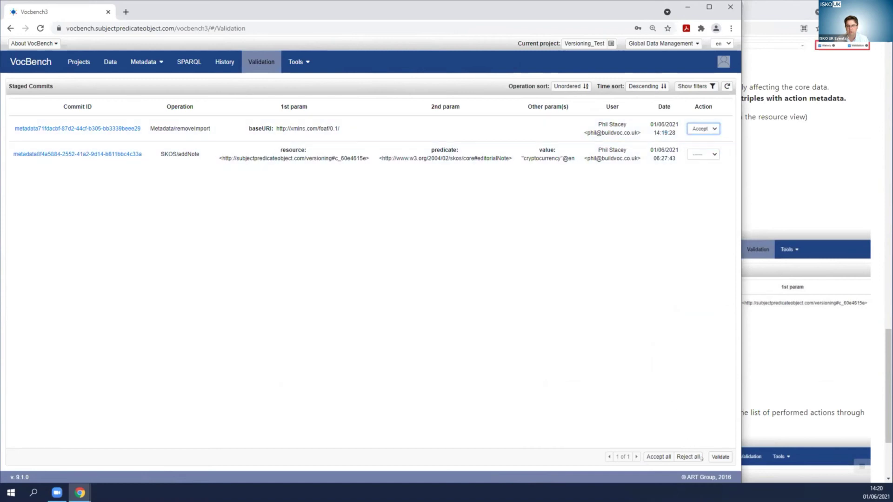
pyautogui.click(717, 457)
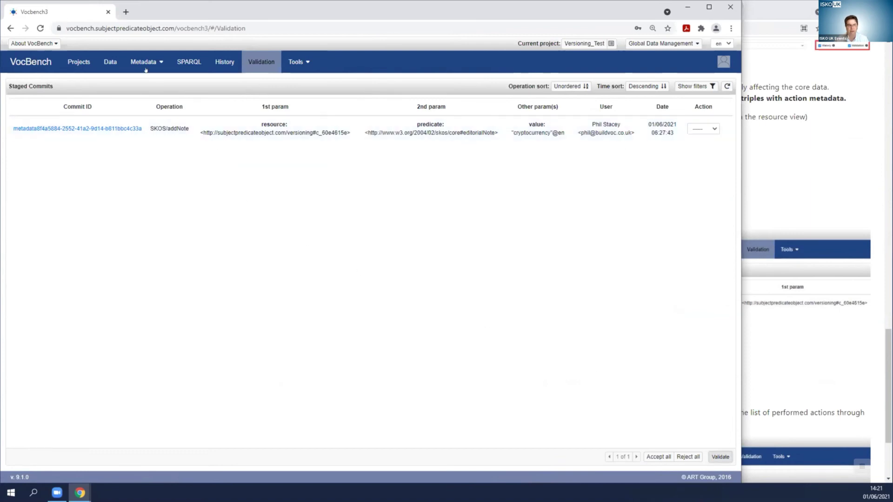
# - Start a Dataset Catalog import from the project's imports and search the LOV Connector catalog for foaf
pyautogui.click(159, 62)
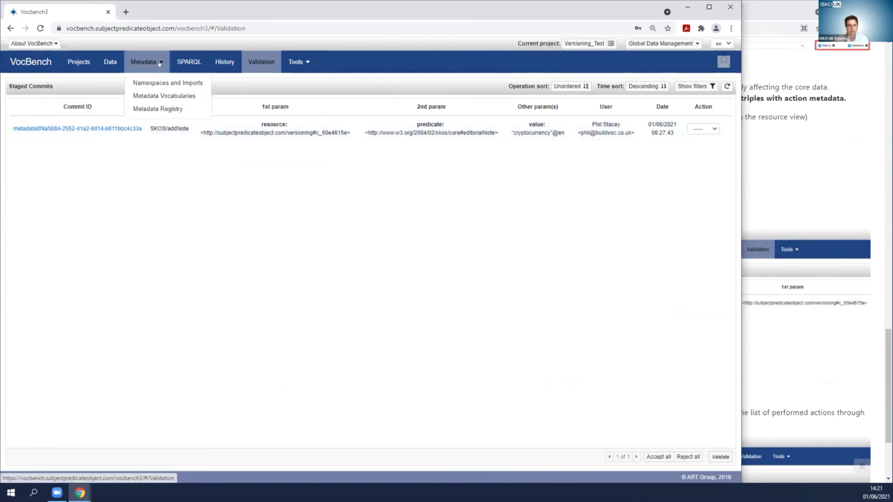
pyautogui.click(158, 79)
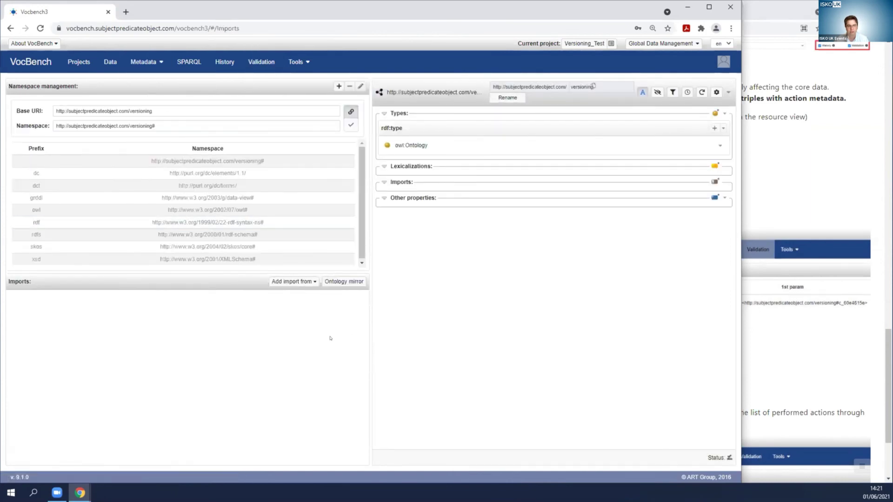
pyautogui.click(309, 282)
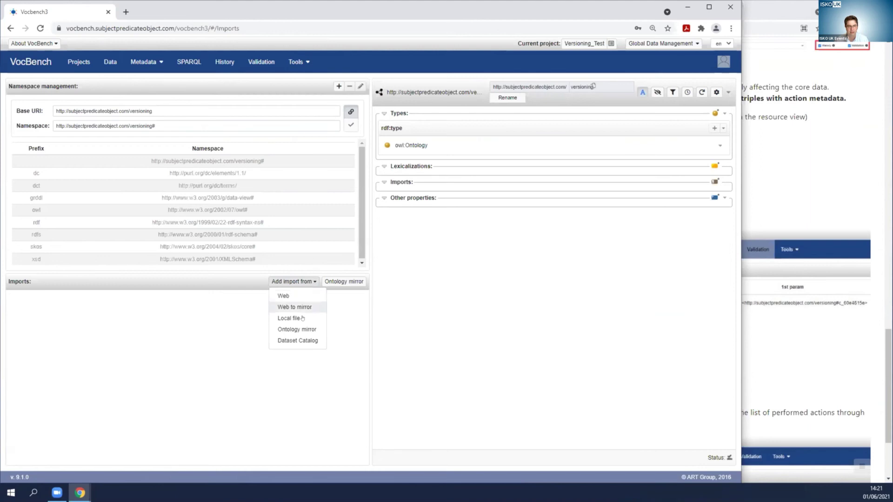
pyautogui.click(295, 341)
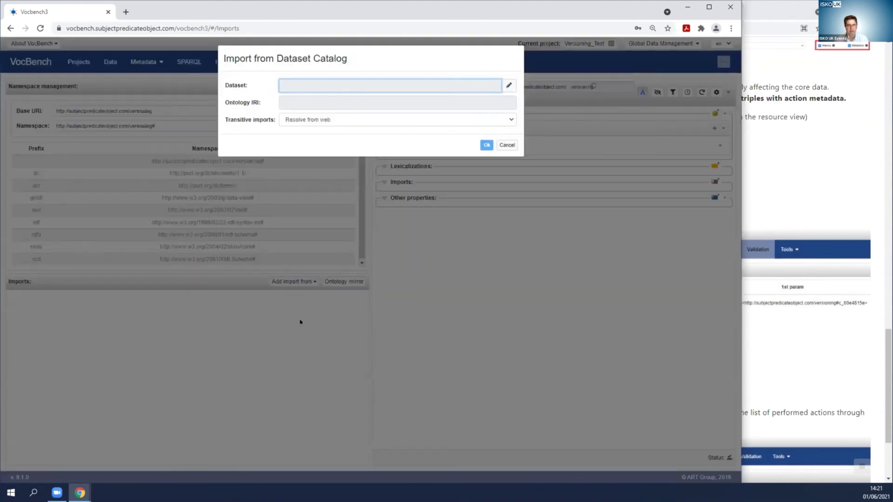
pyautogui.click(509, 88)
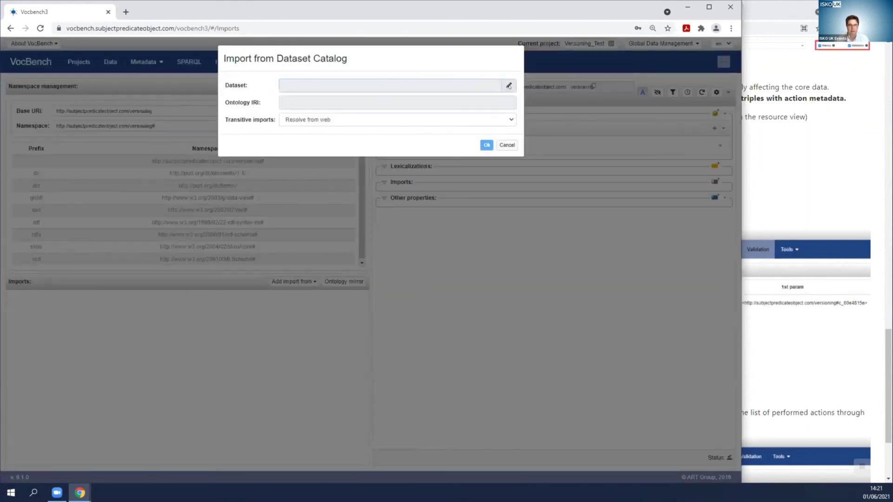
pyautogui.click(432, 85)
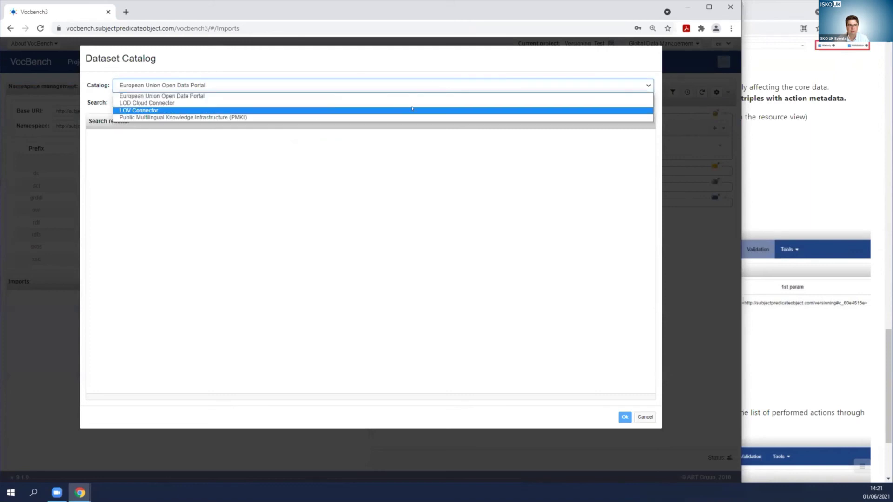
pyautogui.click(391, 101)
pyautogui.click(391, 101)
pyautogui.write('foaf')
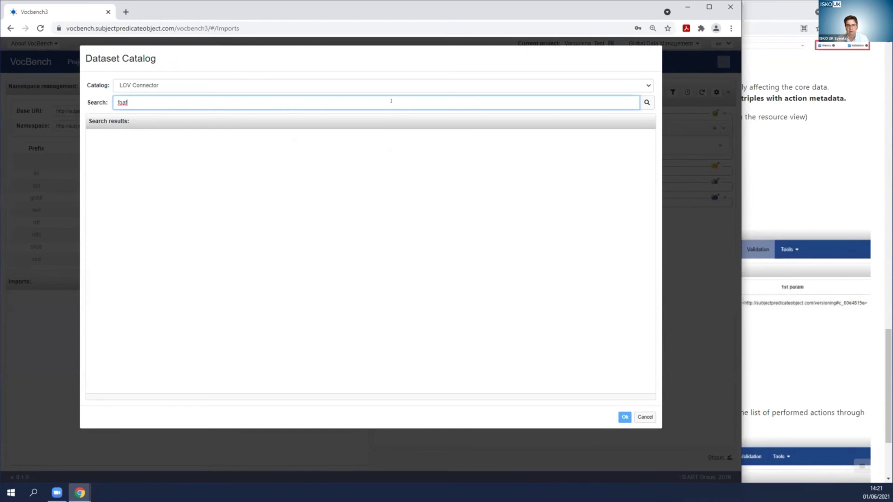
pyautogui.click(646, 102)
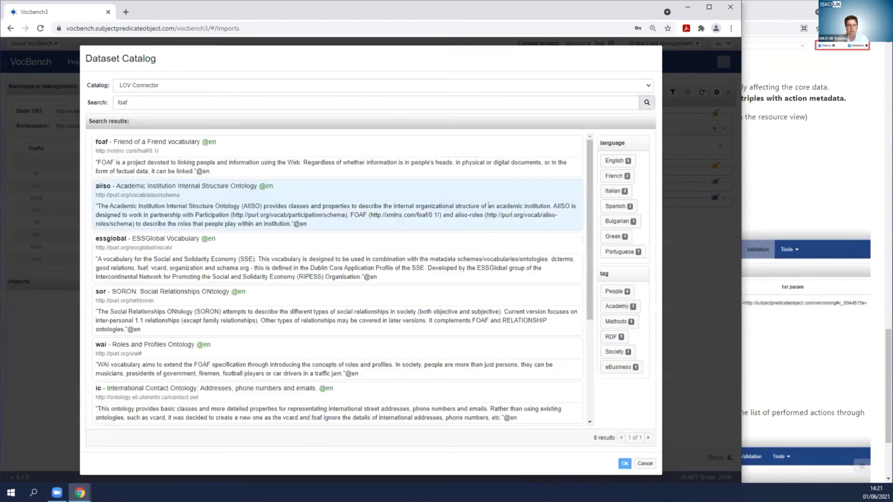
# - Choose the Friend of a Friend vocabulary and import it with transitive imports resolved from web
pyautogui.click(342, 151)
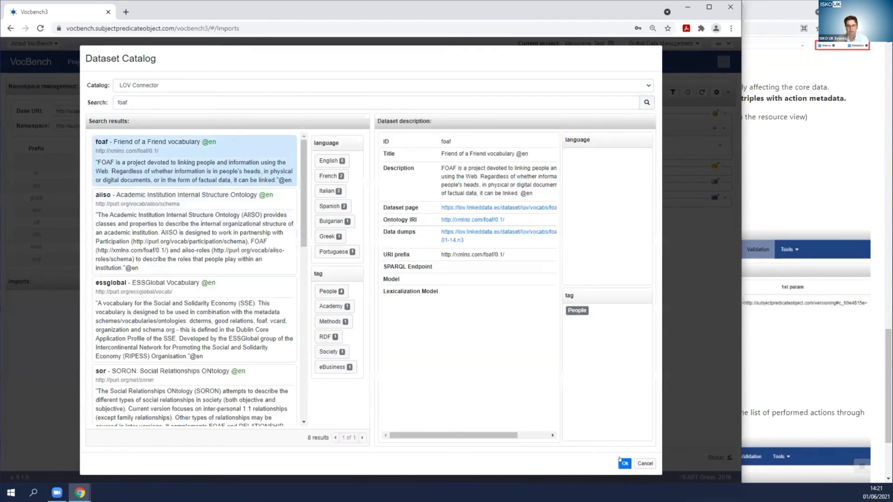
pyautogui.click(620, 461)
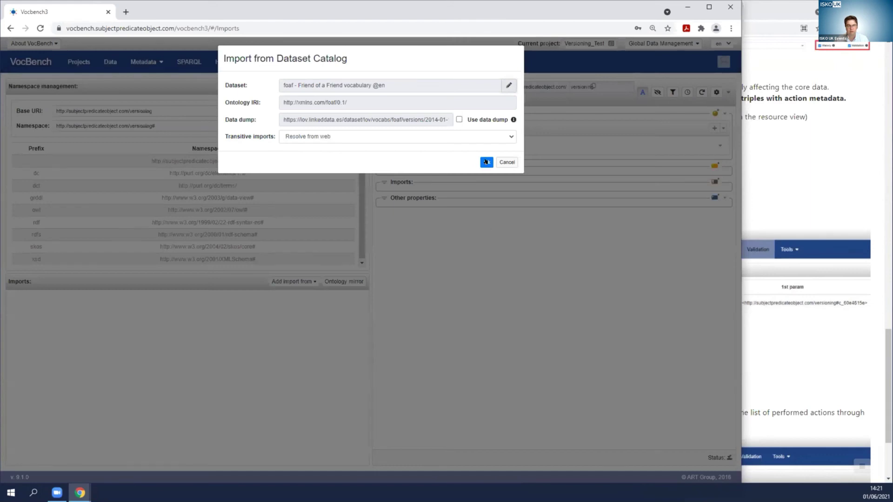
pyautogui.click(486, 162)
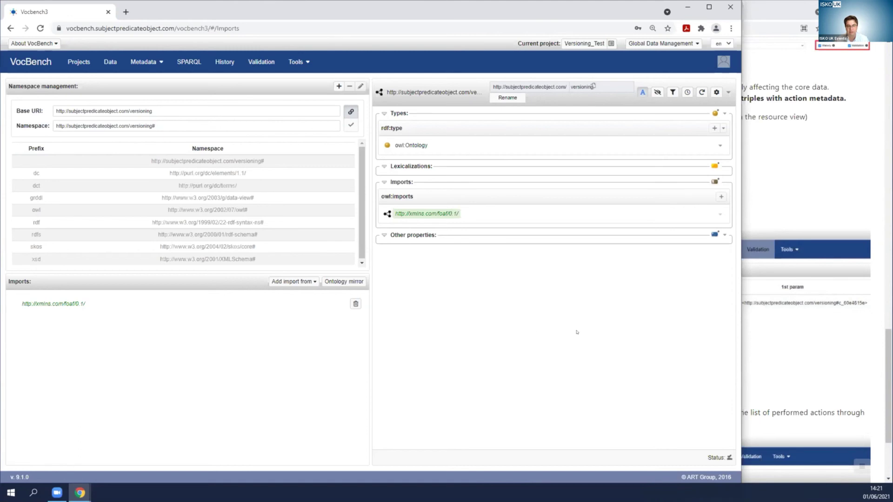
# - Read the History section of the workshop notes and view the project's commit history in a widened window
pyautogui.moveTo(740, 332); pyautogui.dragTo(533, 332)
pyautogui.scroll(-5, 659, 338)
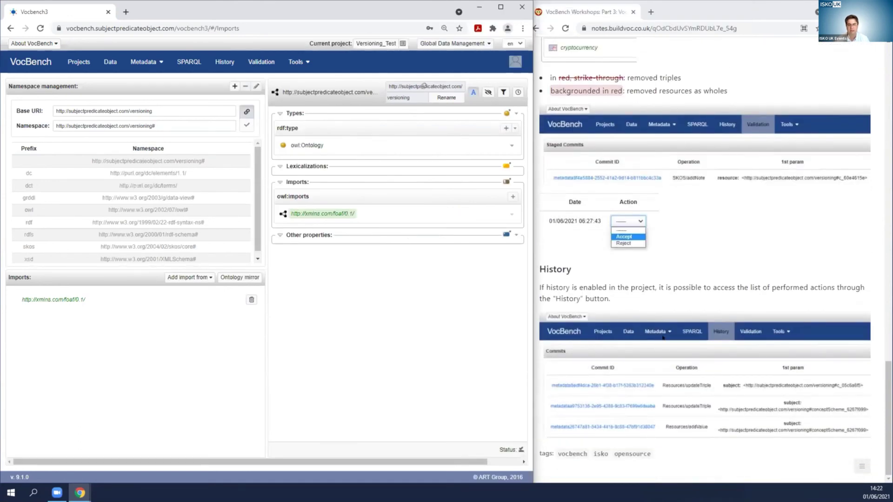
pyautogui.click(233, 65)
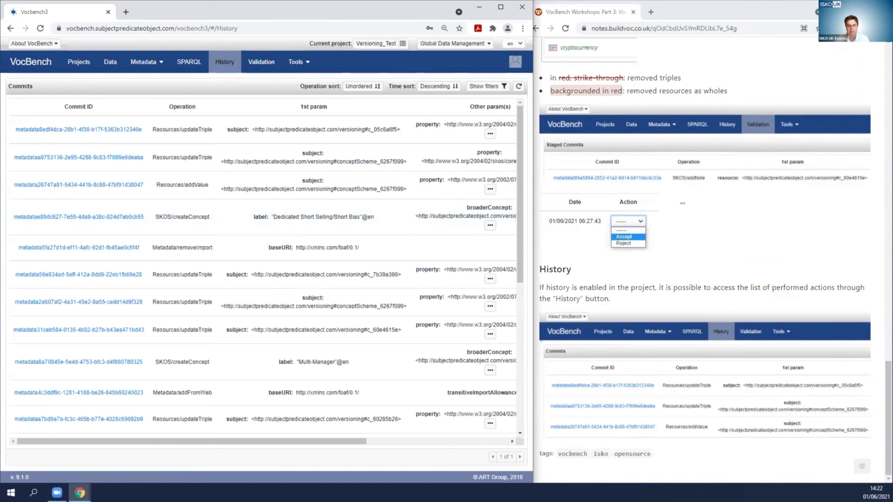
pyautogui.moveTo(533, 241); pyautogui.dragTo(686, 242)
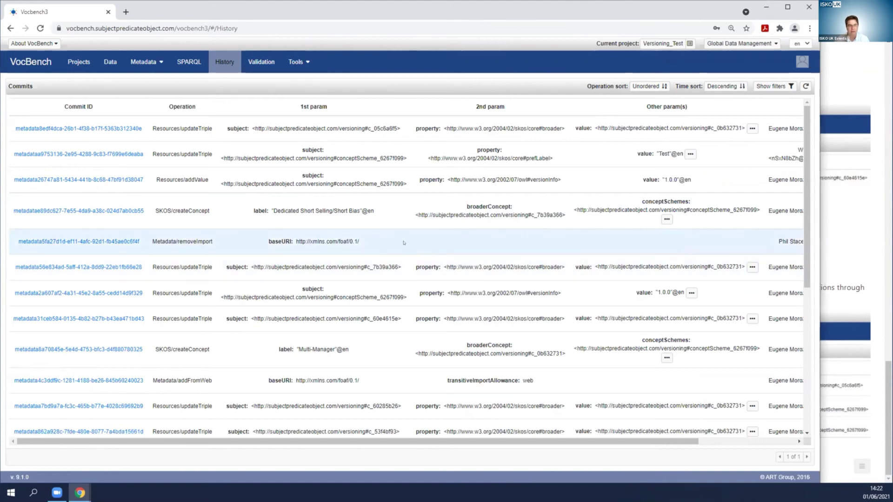
# - Examine the concept tree under Hedge Funds, expanding Single Manager, Equity and Event Driven
pyautogui.click(107, 62)
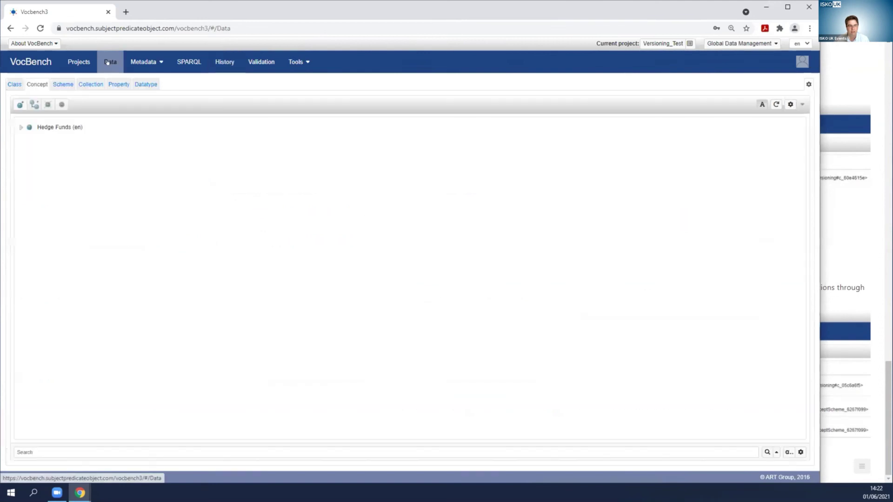
pyautogui.click(19, 128)
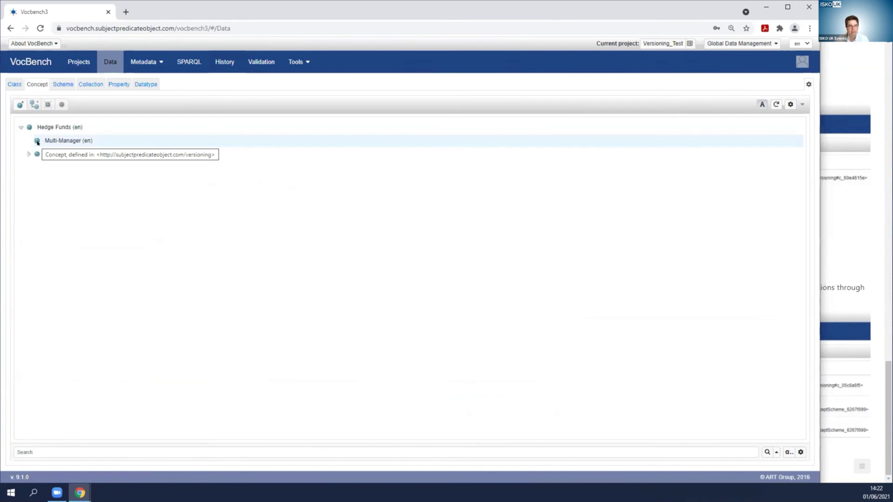
pyautogui.click(28, 154)
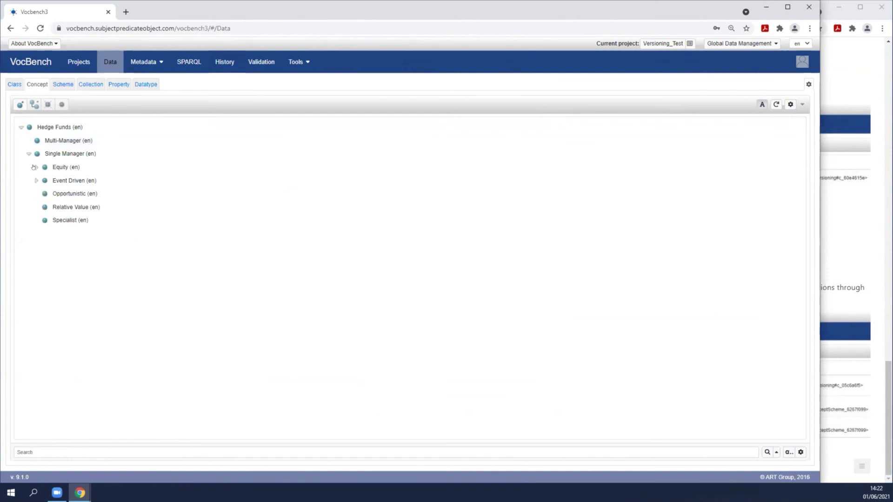
pyautogui.click(34, 167)
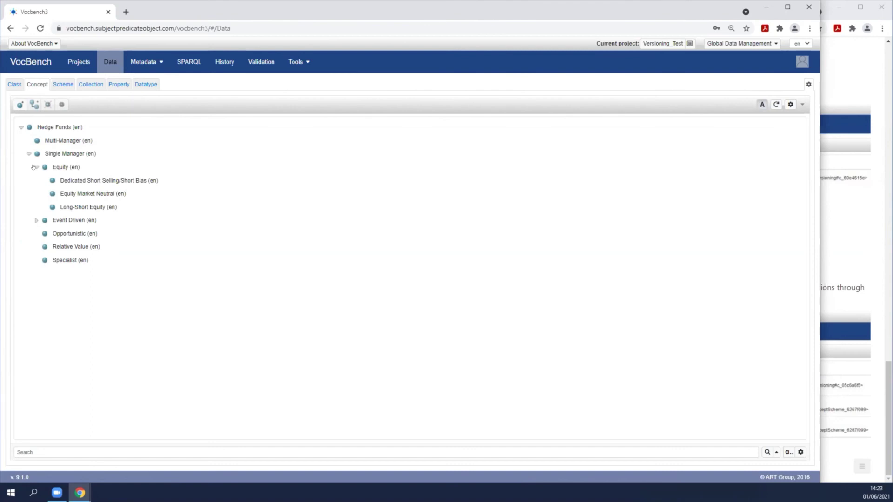
pyautogui.click(36, 220)
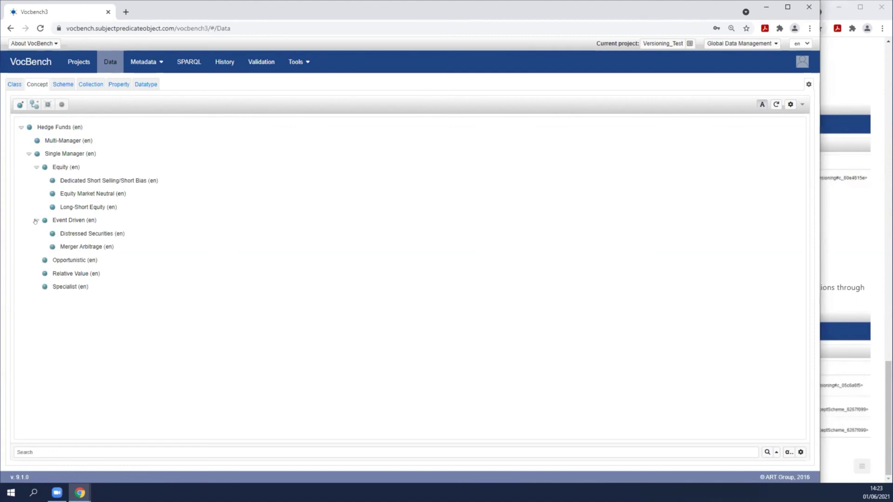
# - Maximize the window, refresh the concept tree and expand Hedge Funds down to the concepts under Opportunistic
pyautogui.click(787, 7)
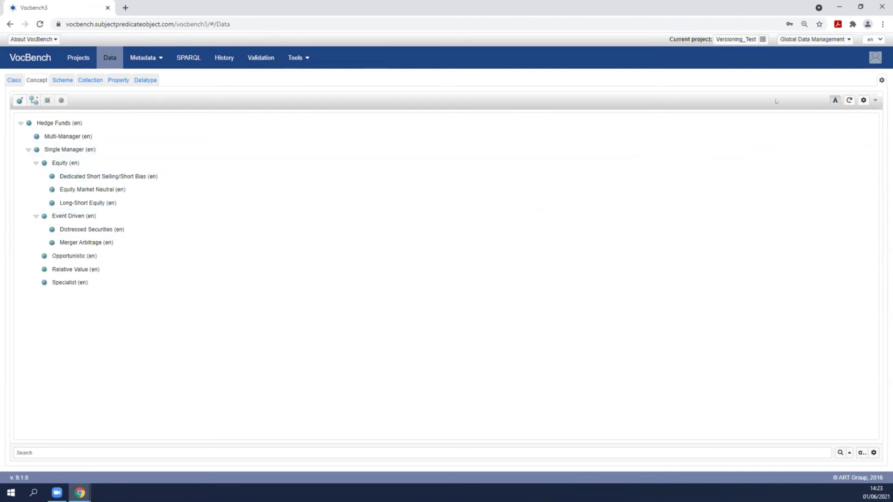
pyautogui.click(848, 100)
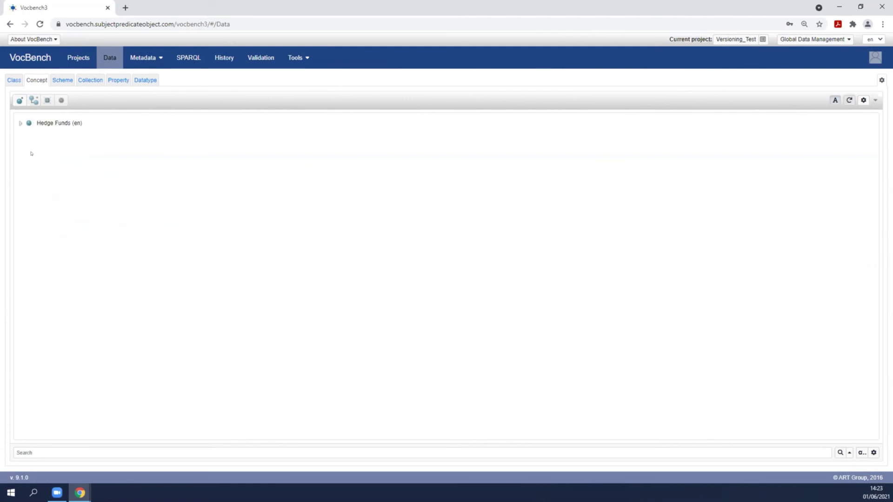
pyautogui.click(19, 123)
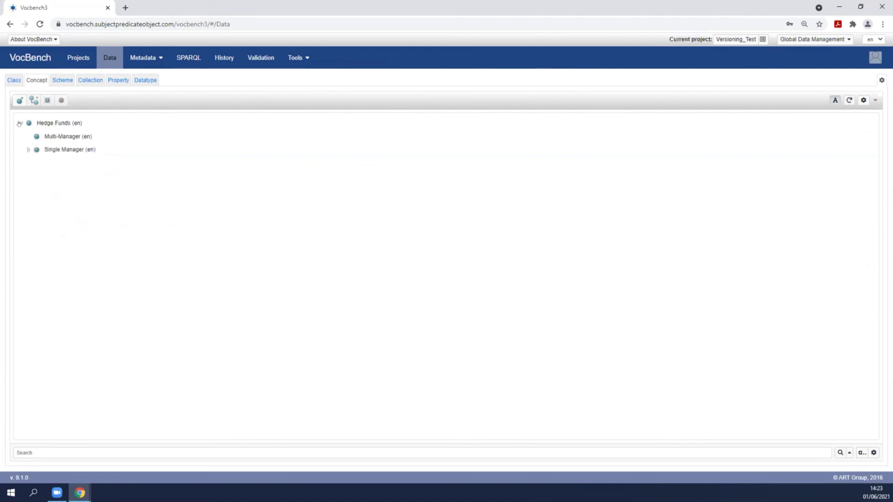
pyautogui.click(27, 149)
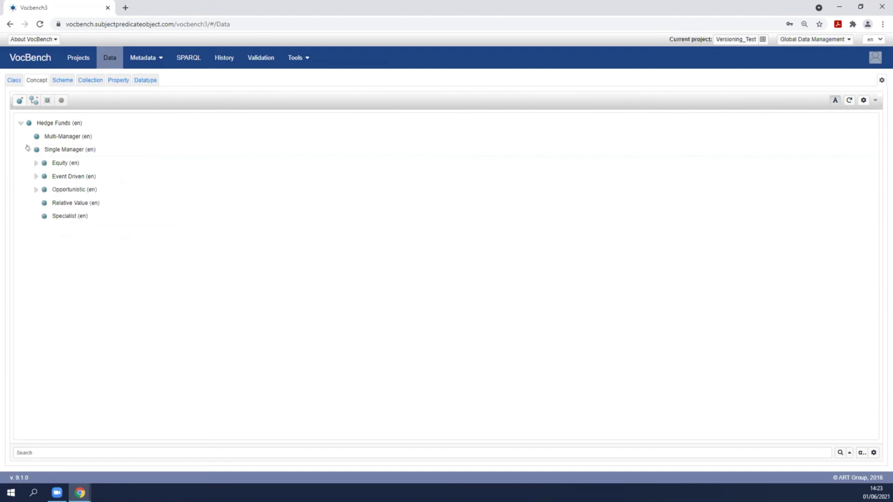
pyautogui.click(34, 189)
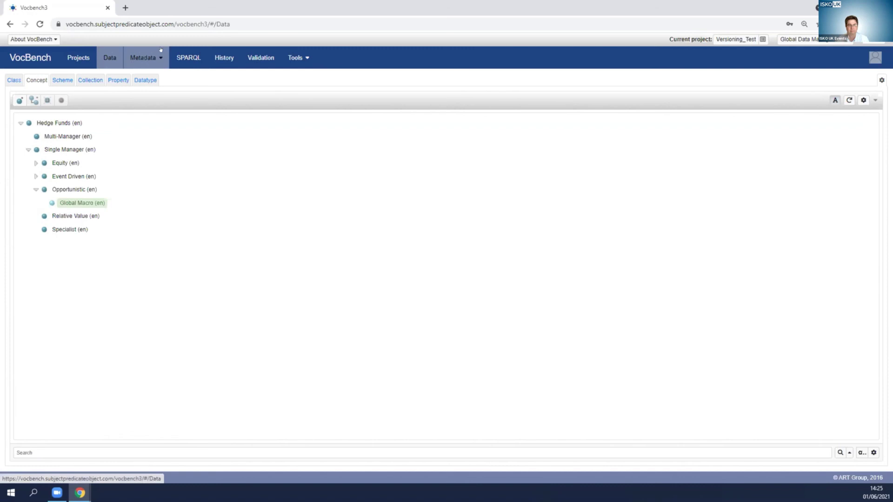
# - Review the staged commits, including the Global Macro concept, foaf import and cryptocurrency note, then accept all and validate them
pyautogui.click(263, 57)
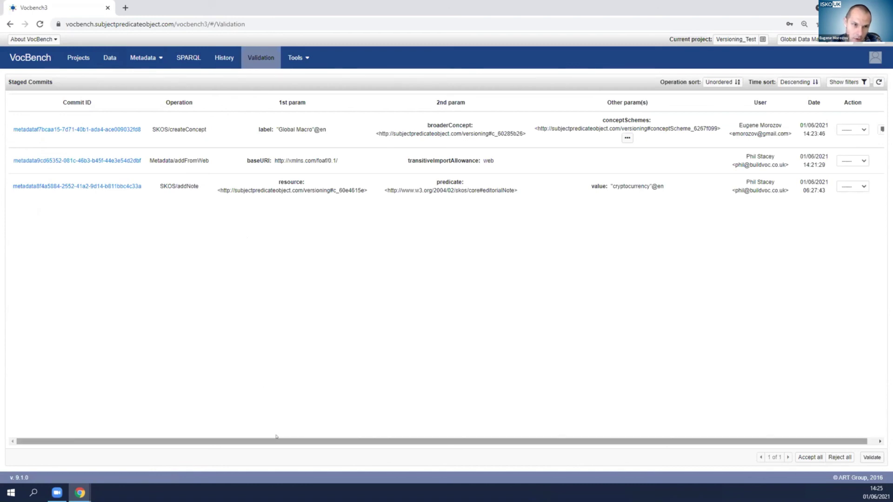
pyautogui.moveTo(277, 436); pyautogui.dragTo(285, 437)
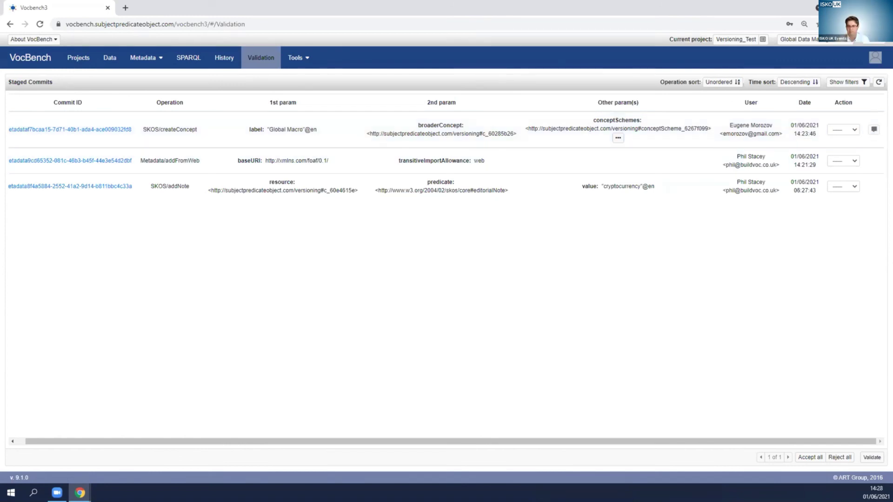
pyautogui.click(809, 457)
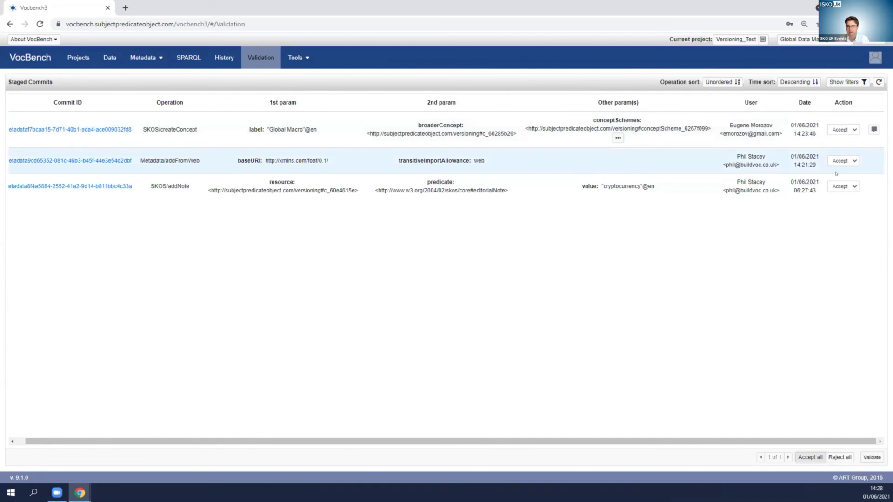
pyautogui.click(838, 454)
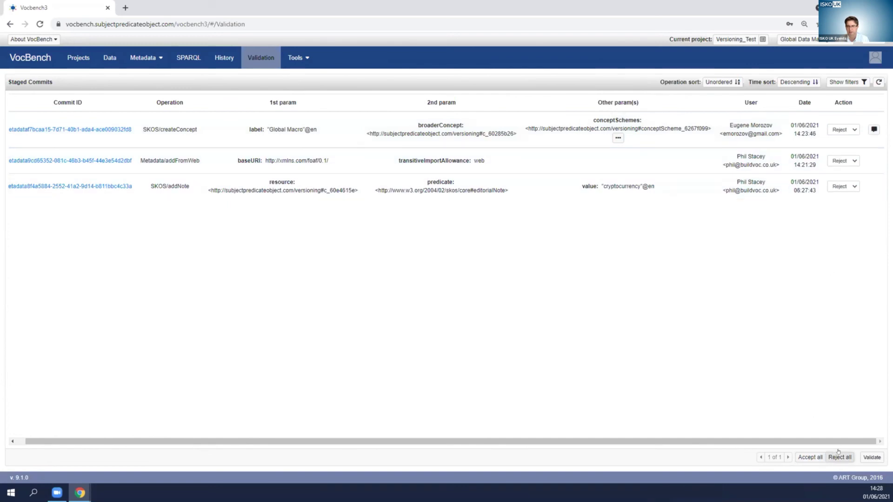
pyautogui.click(808, 458)
pyautogui.click(872, 458)
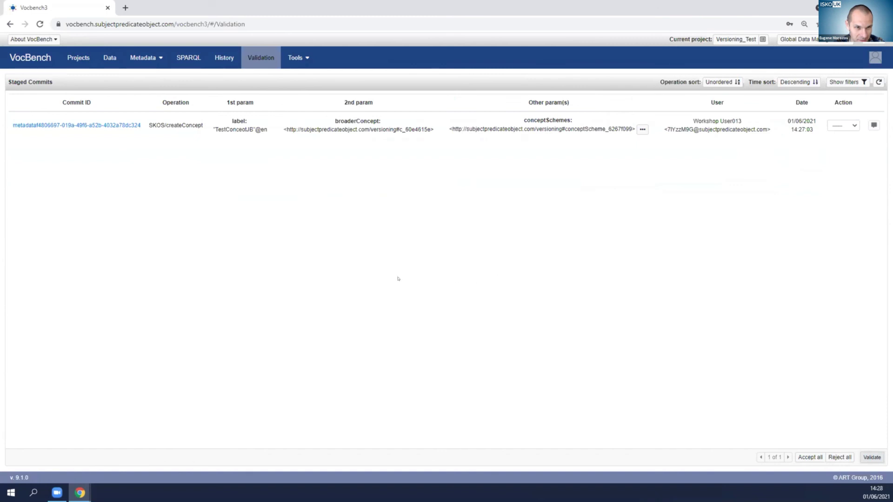
# - Refresh the concept tree and check the concepts under Single Manager's Opportunistic and Event Driven branches
pyautogui.click(115, 62)
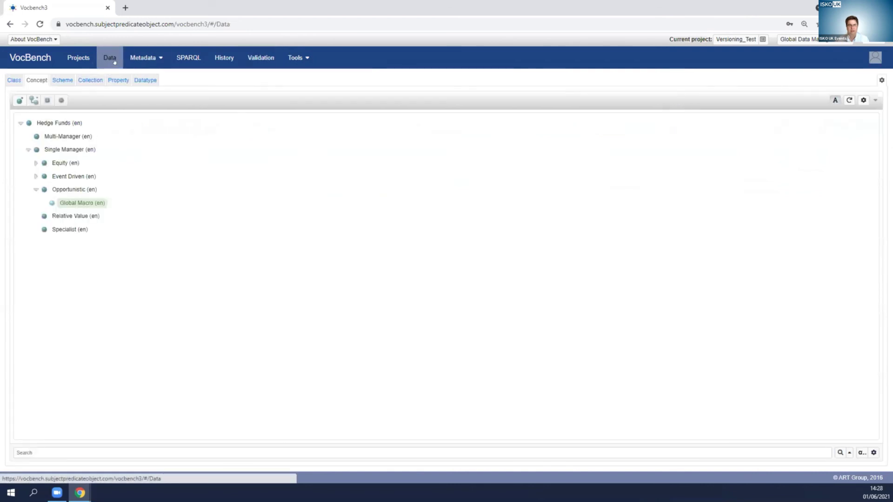
pyautogui.click(851, 103)
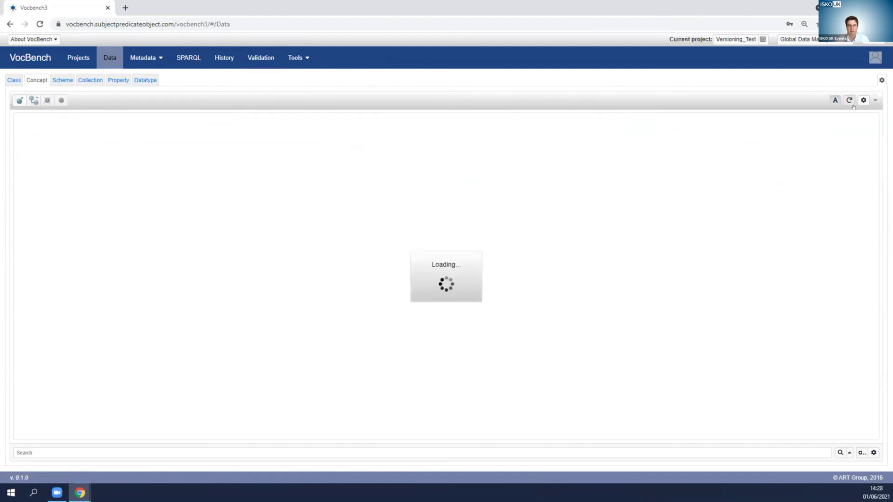
pyautogui.click(18, 124)
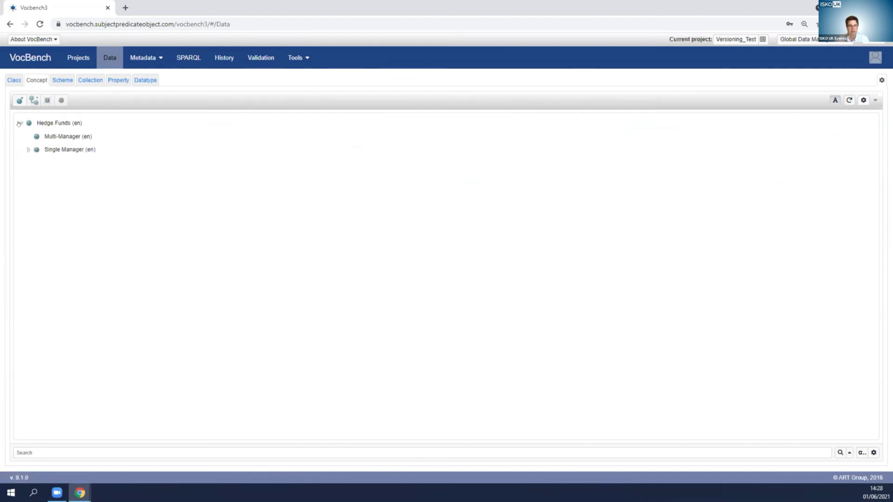
pyautogui.click(25, 147)
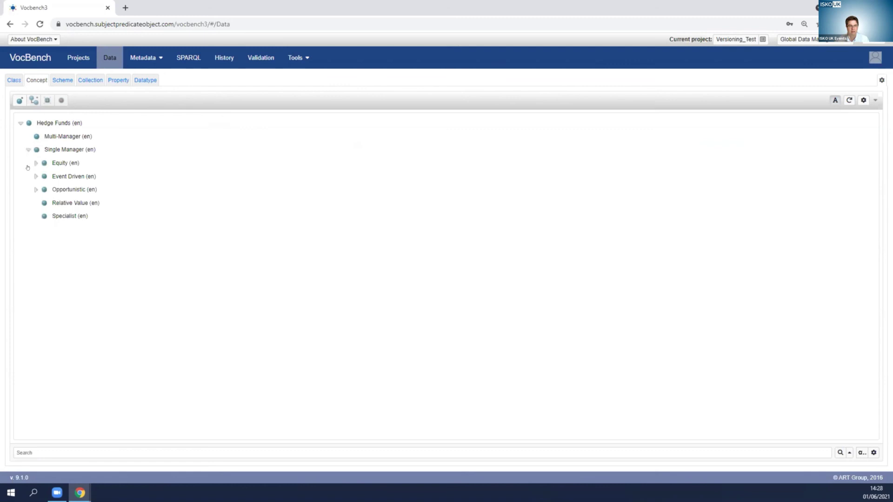
pyautogui.click(34, 189)
pyautogui.click(33, 176)
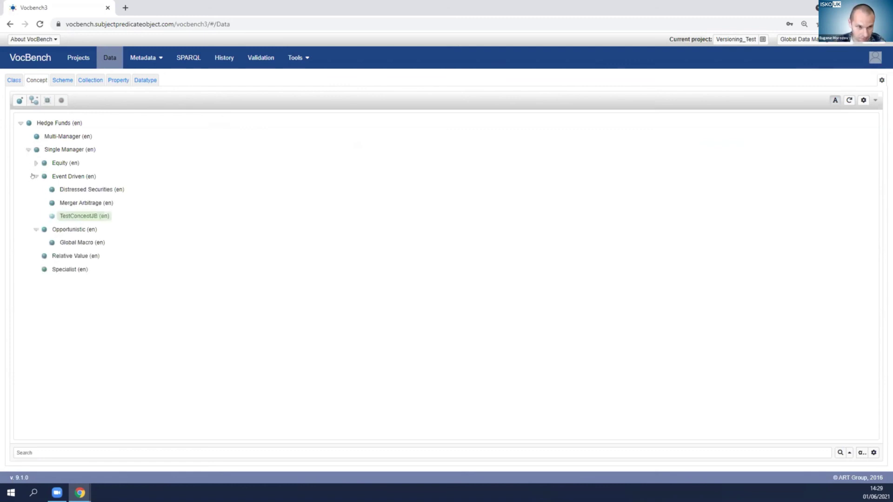